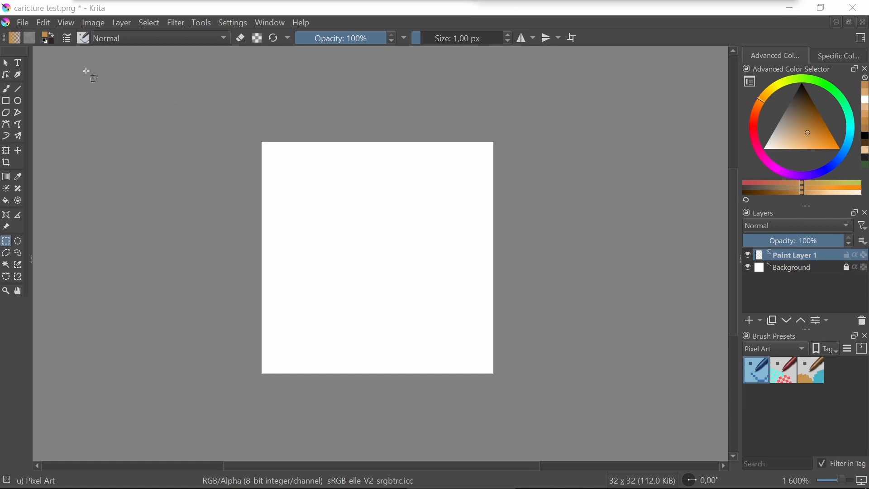
Create a new document with a width of 500 px and a height of 500 px
left_click(21, 22)
left_click(53, 38)
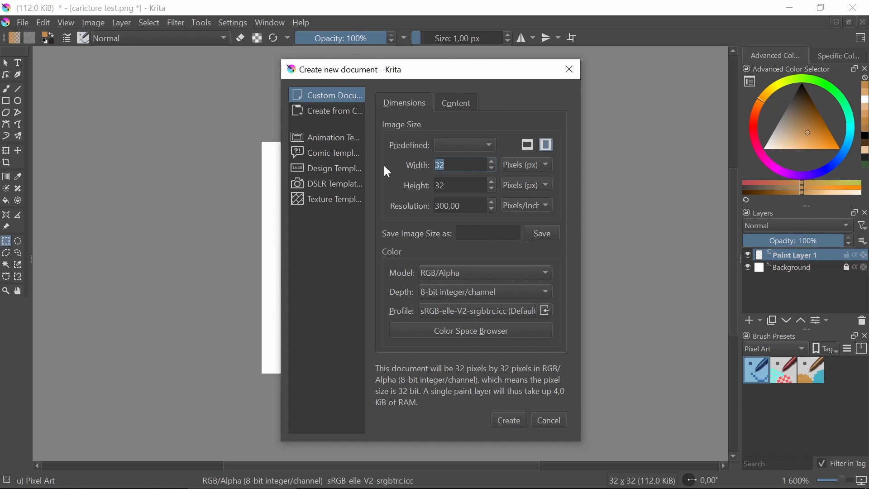
type("500")
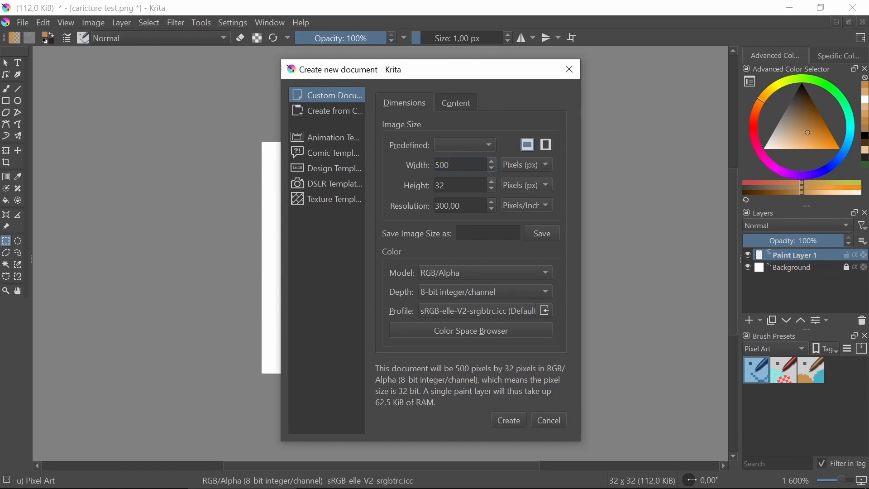
key("Tab")
type("500")
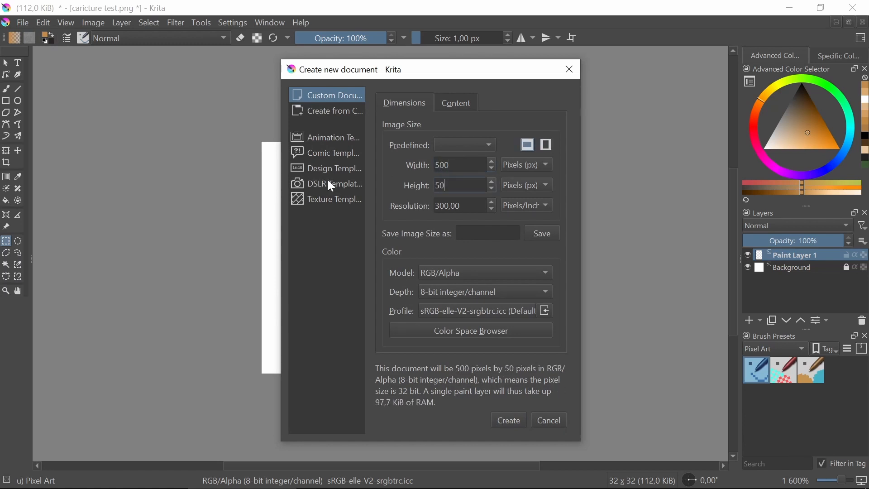
left_click(509, 425)
key("1")
scroll(362, 140, "up", 3)
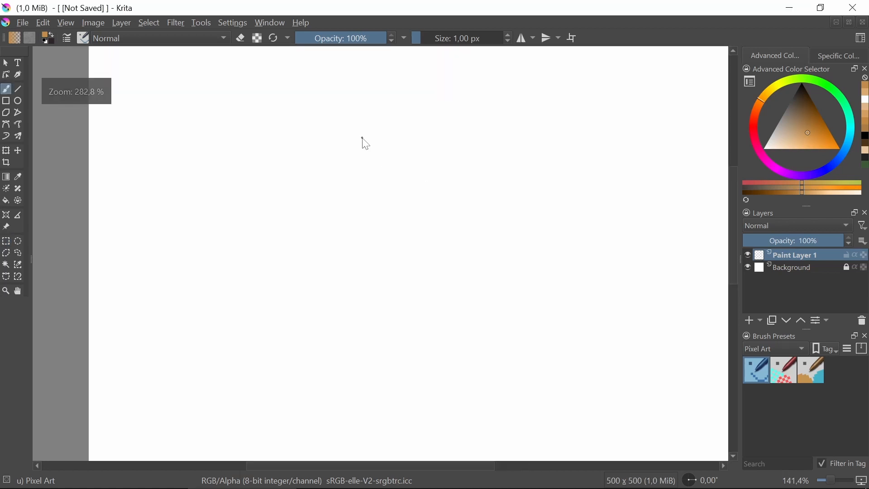
scroll(364, 154, "down", 2)
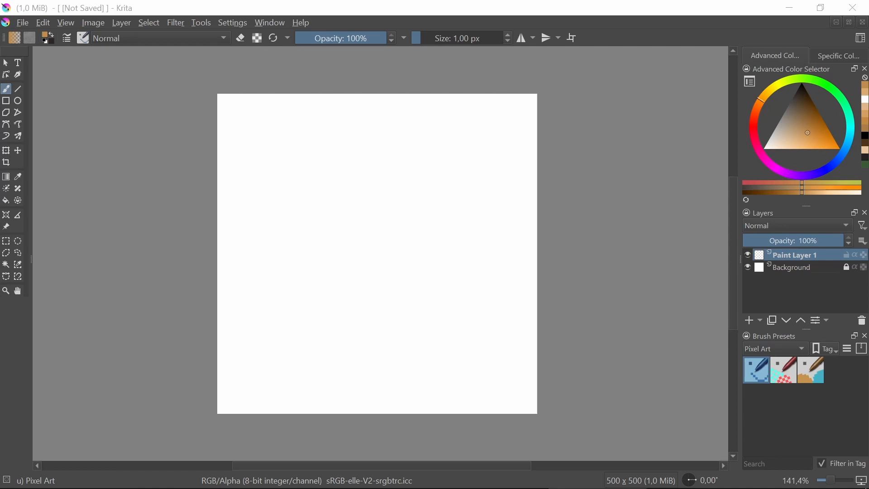
Bring up the Practice sheet shading 01.png image in the photo viewer and maximize its window
mouse_move(490, 2)
left_mouse_down()
mouse_move(434, 2)
mouse_move(286, 321)
mouse_move(382, 47)
mouse_move(392, 48)
left_mouse_up()
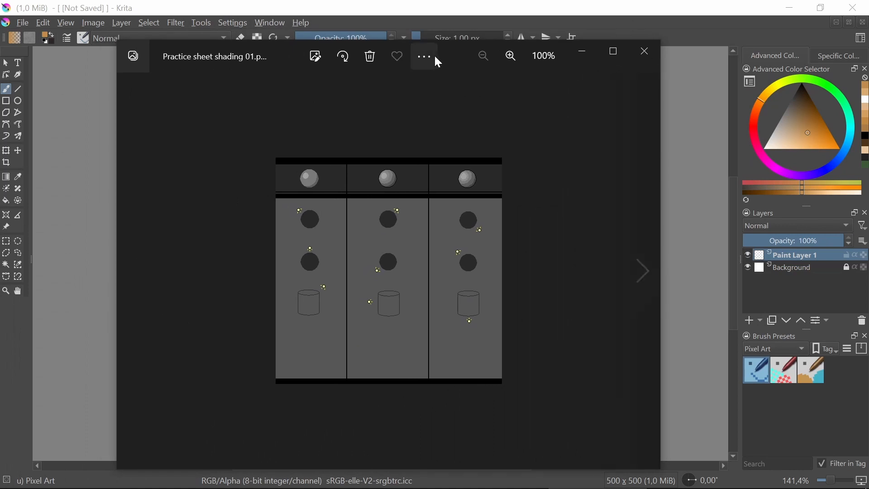
left_click(435, 56)
left_click(450, 56)
double_click(450, 57)
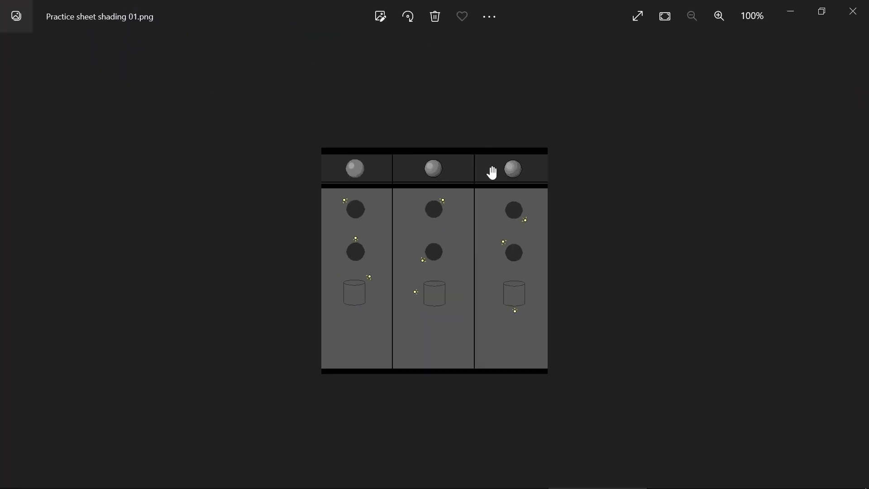
Examine the banded shading on the example sphere in the middle column of the practice sheet
scroll(492, 173, "up", 5)
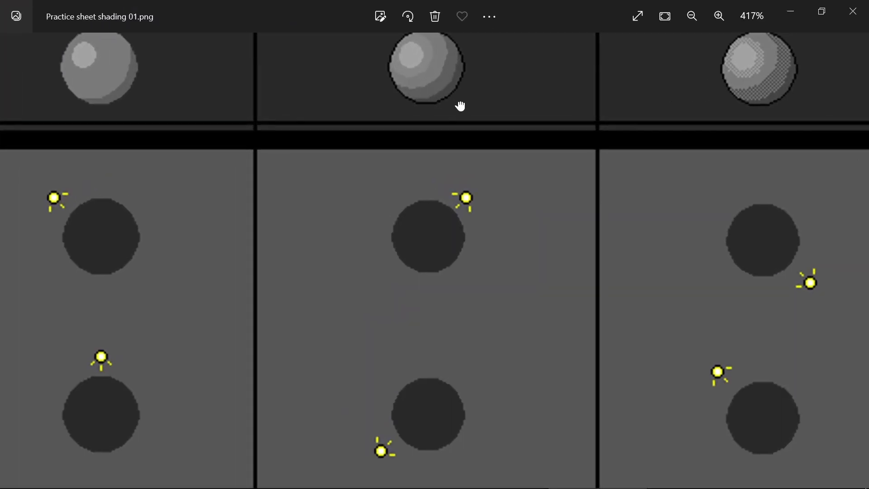
left_click_drag(460, 106, 456, 162)
scroll(460, 116, "down", 1)
scroll(460, 117, "up", 2)
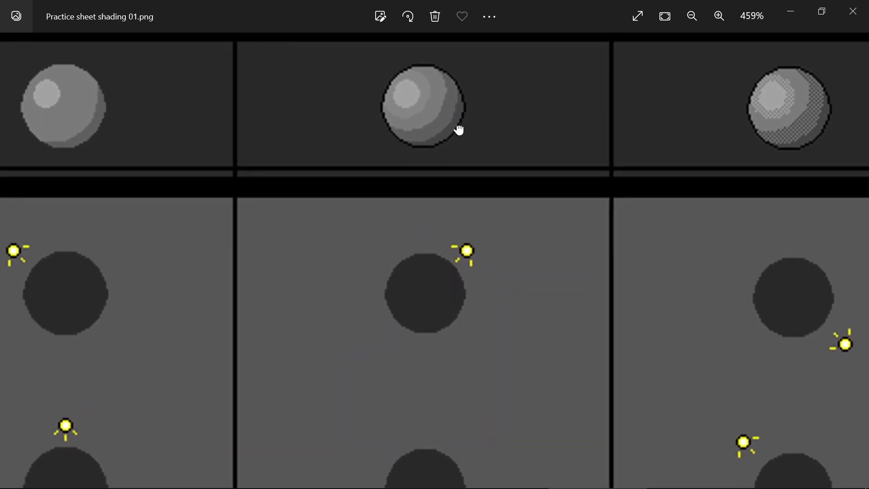
scroll(443, 116, "up", 6)
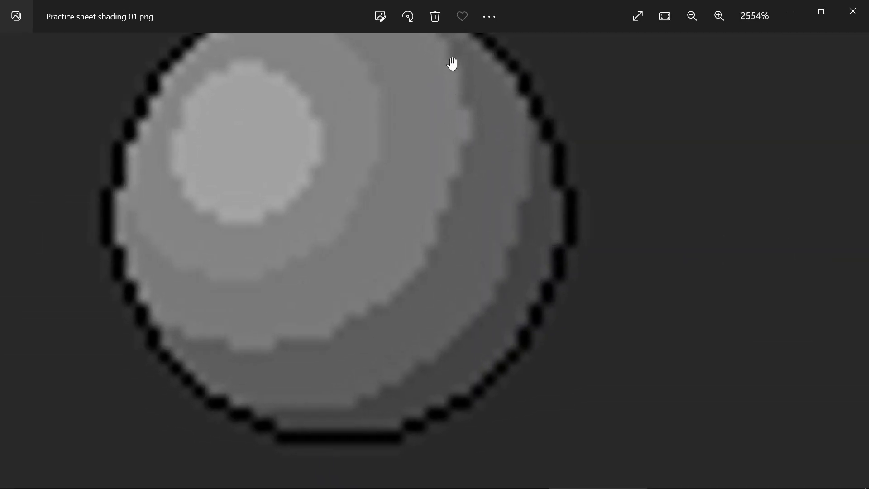
scroll(382, 206, "down", 5)
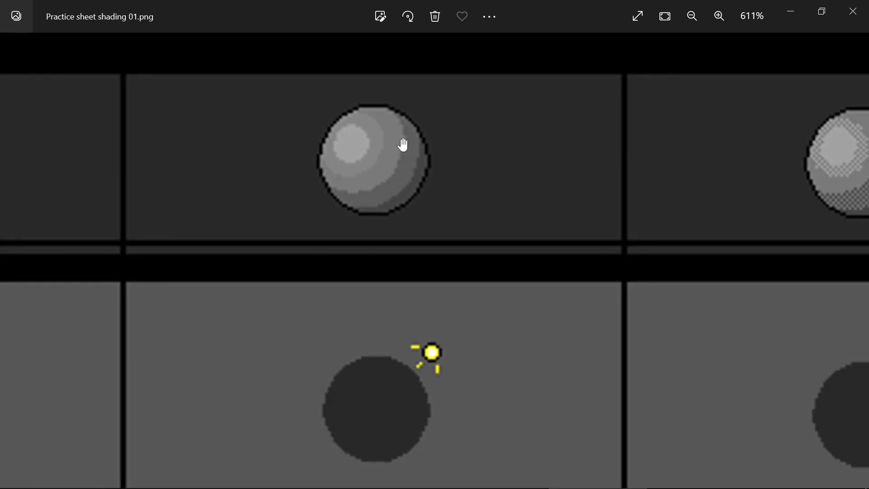
scroll(403, 144, "down", 3)
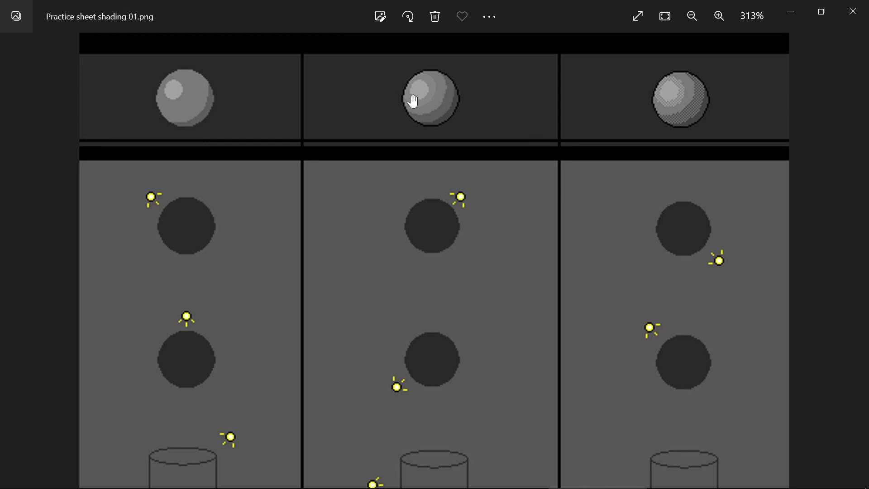
scroll(474, 84, "up", 1)
scroll(453, 86, "up", 1)
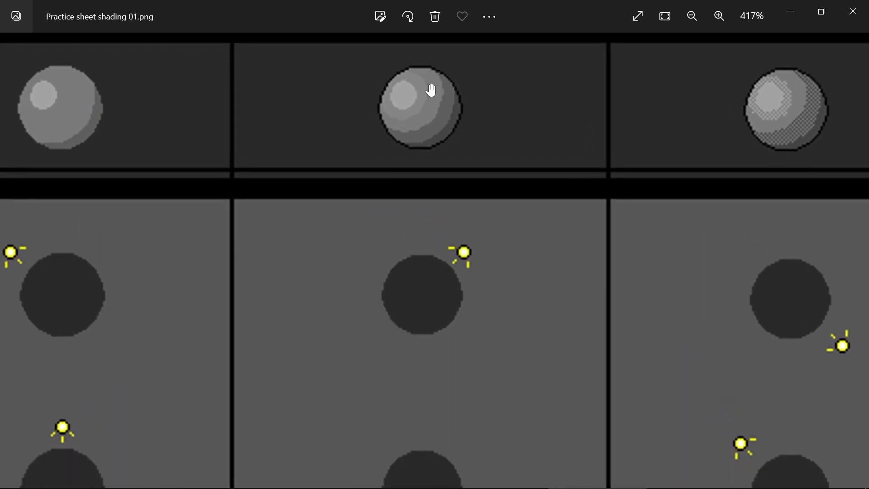
scroll(431, 88, "down", 3)
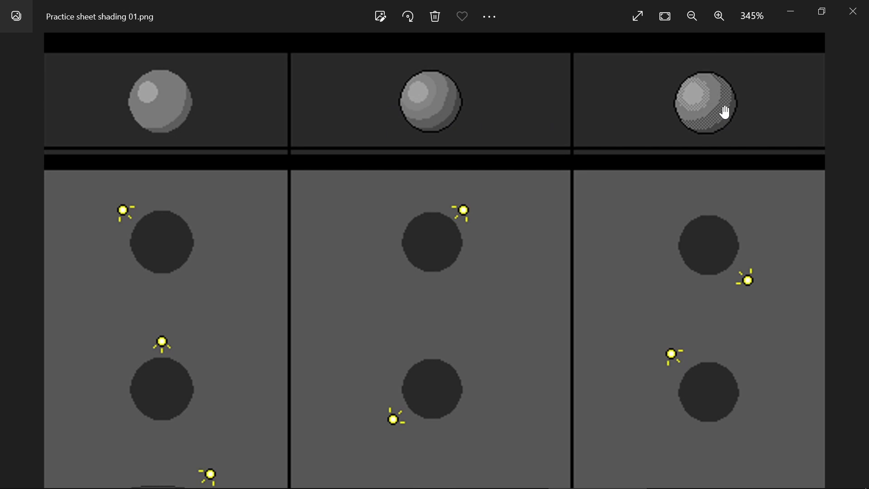
Examine the dithered shading on the third column's example sphere, then close the practice sheet
scroll(739, 104, "up", 5)
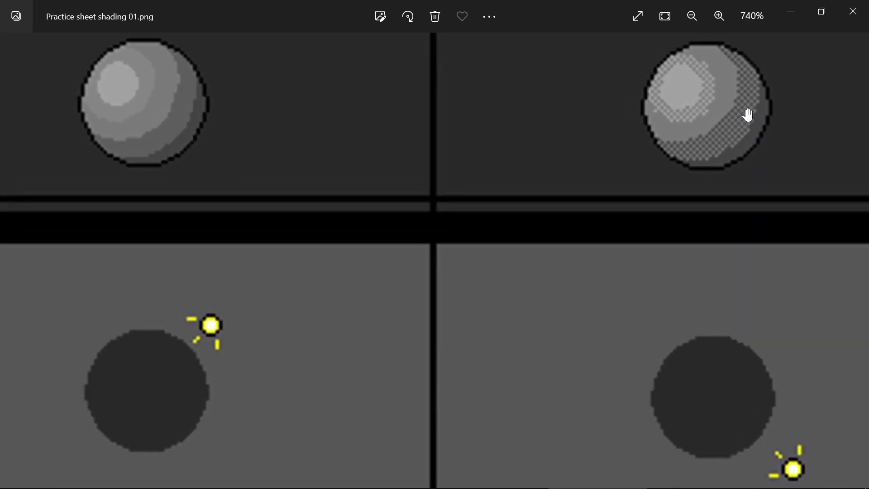
scroll(650, 178, "down", 1)
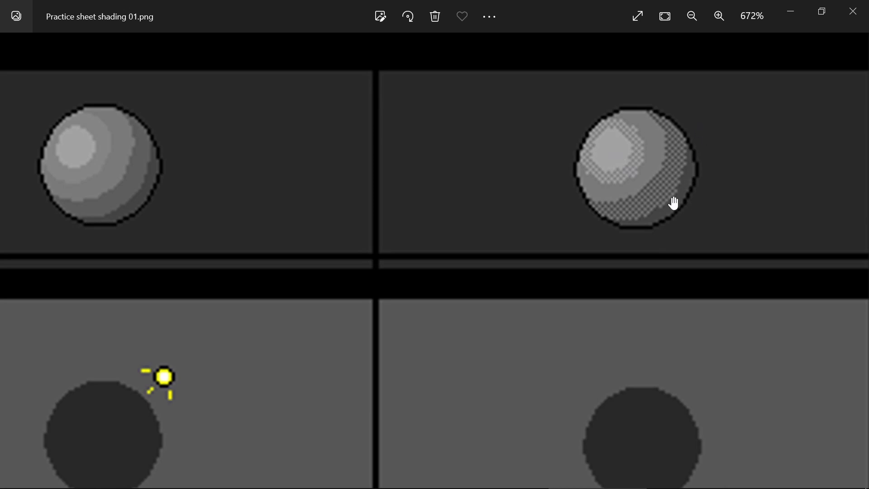
scroll(664, 191, "down", 10)
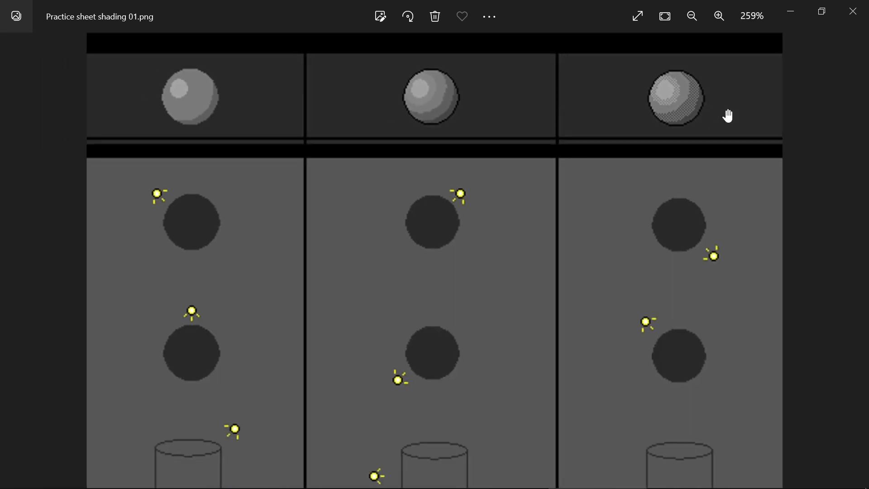
scroll(669, 91, "up", 8)
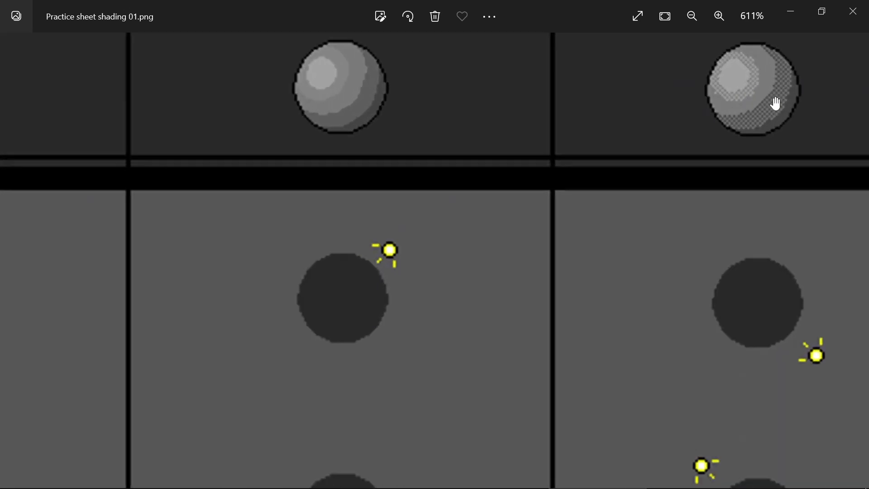
scroll(660, 166, "up", 10)
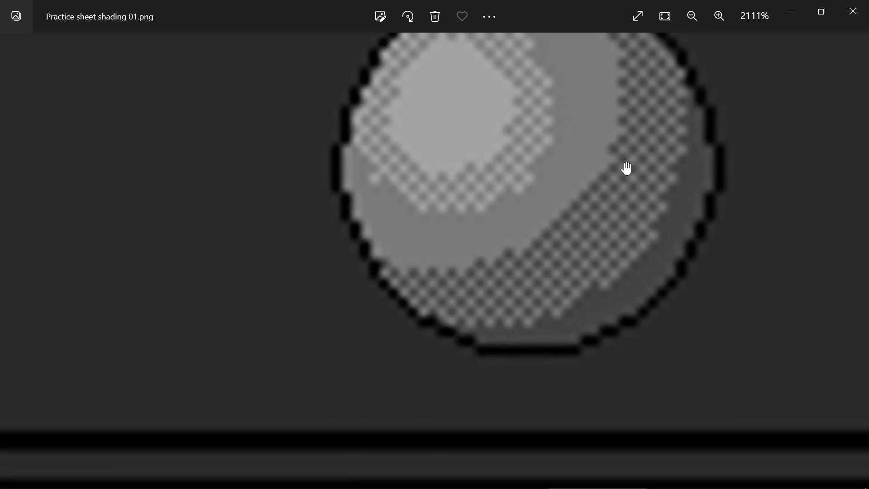
left_click_drag(628, 137, 590, 182)
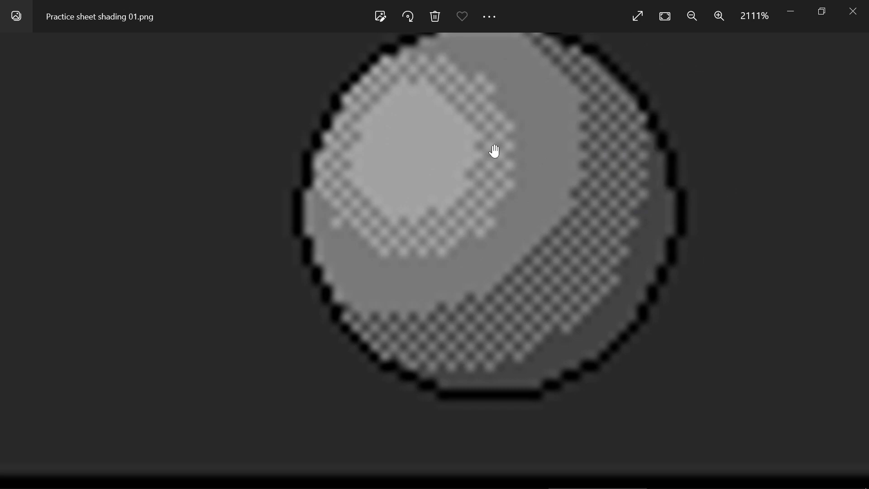
scroll(549, 161, "down", 10)
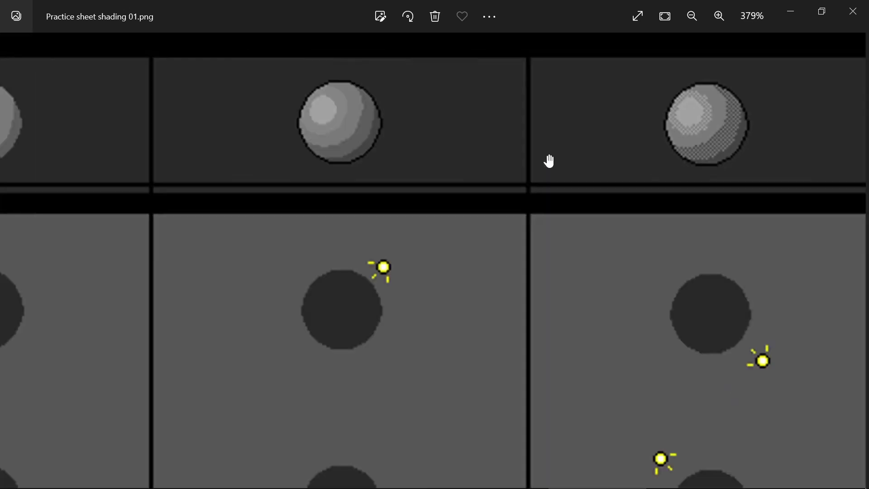
scroll(520, 190, "up", 4)
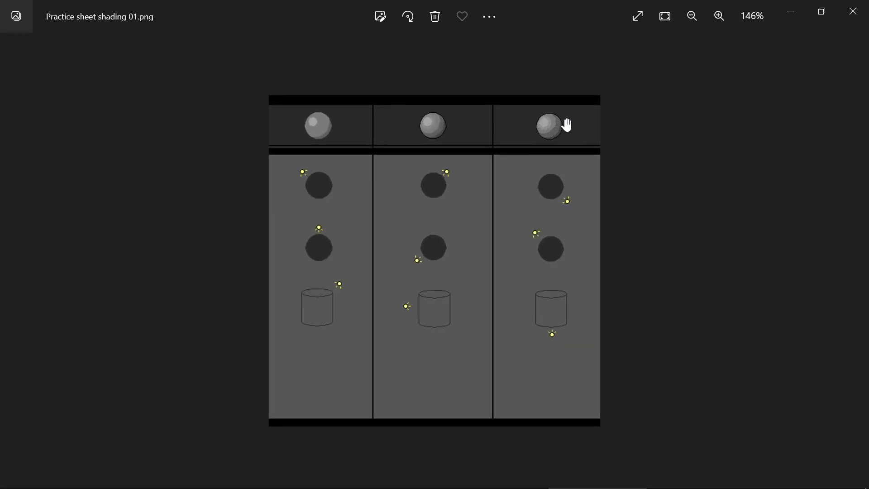
scroll(508, 174, "down", 2)
scroll(506, 225, "up", 6)
left_click(852, 13)
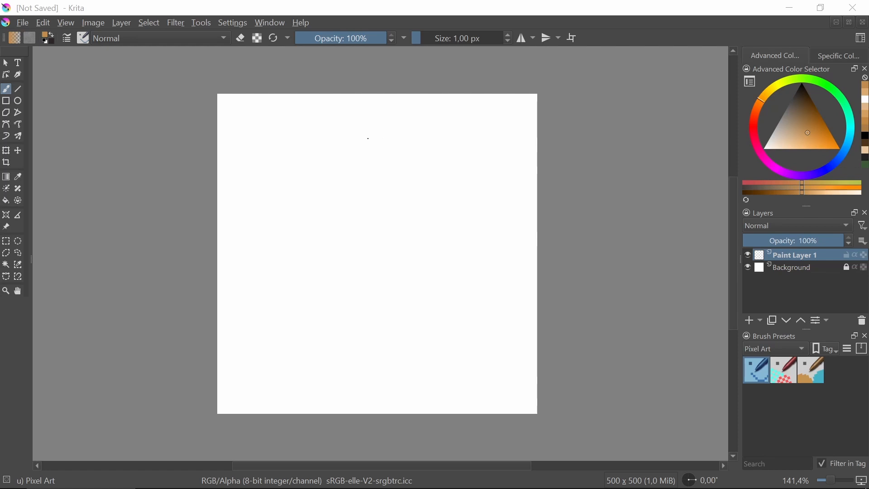
Set the painting color to black and paint a nine-pixel V as the lower part of a heart outline
scroll(355, 135, "up", 2)
scroll(355, 136, "down", 3)
scroll(354, 149, "up", 5)
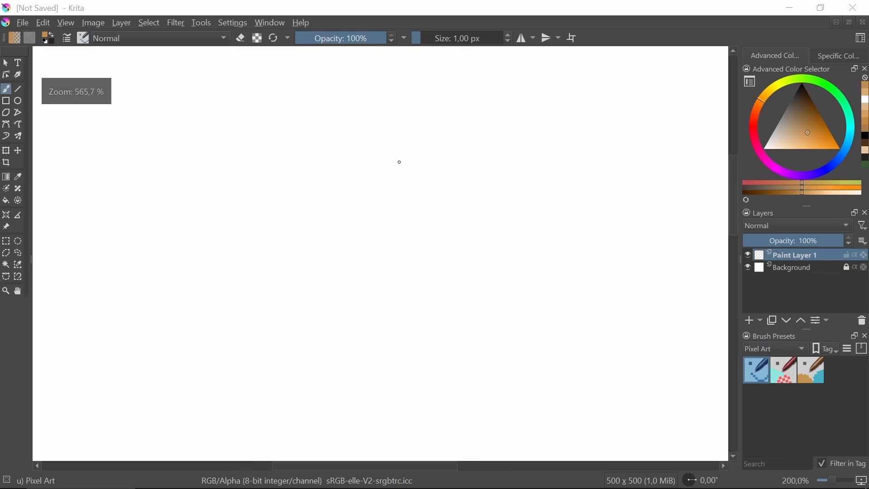
scroll(349, 183, "up", 7)
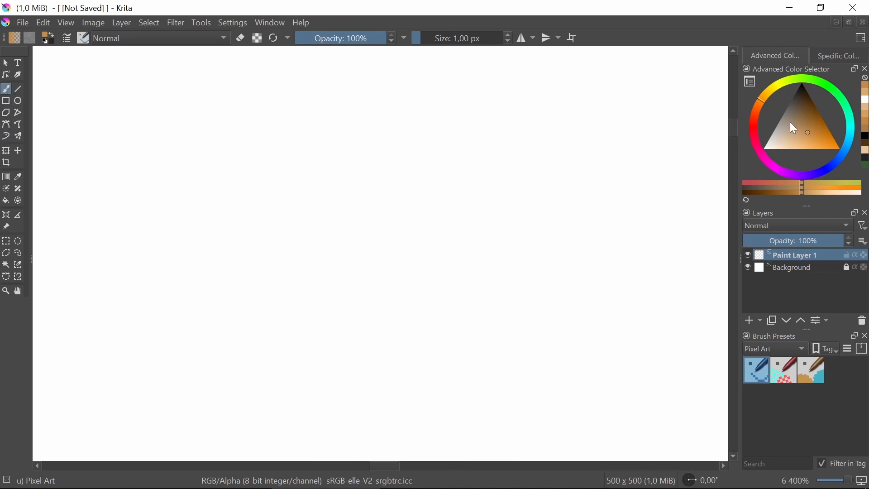
left_click_drag(790, 122, 819, 59)
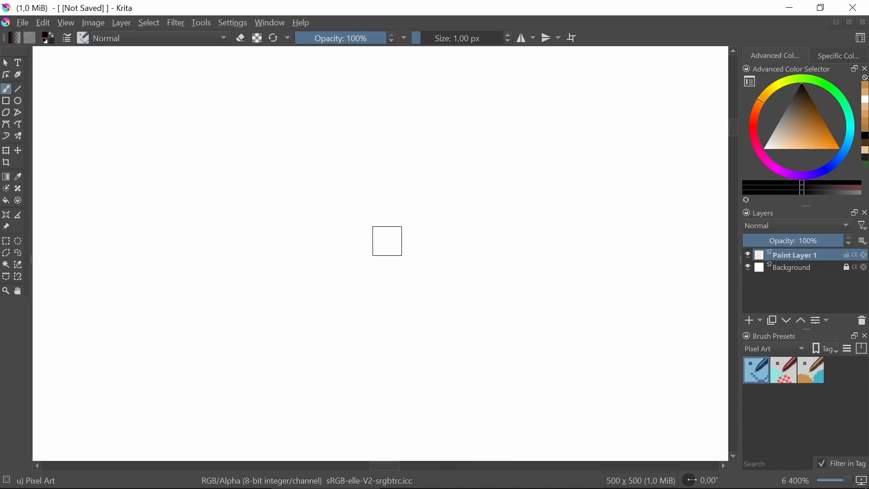
left_click(381, 349)
left_click(409, 319)
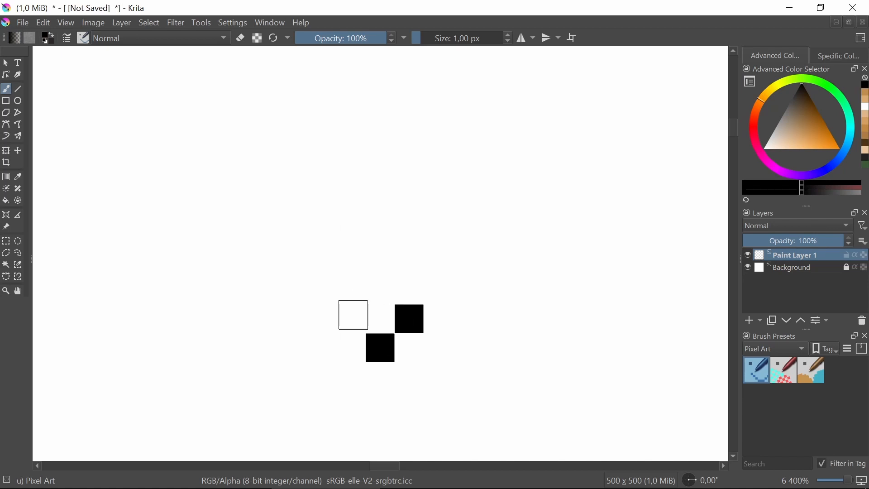
left_click(351, 319)
left_click(322, 290)
left_click(439, 290)
left_click(294, 261)
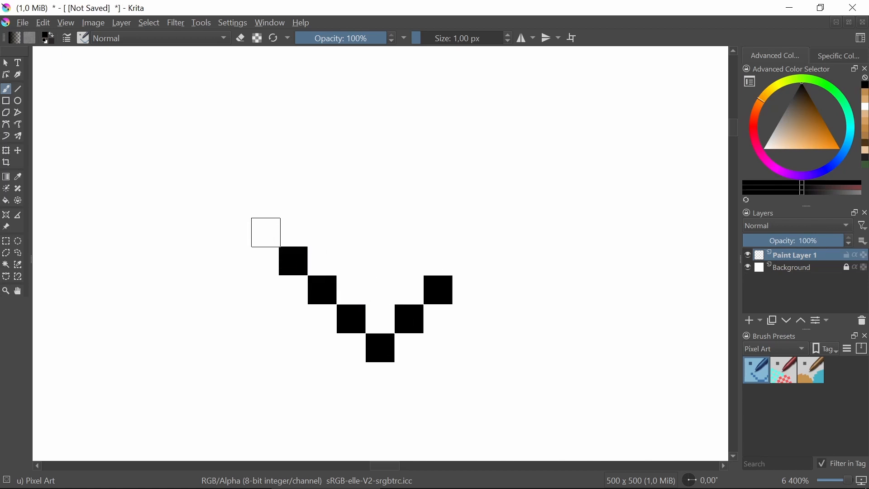
left_click(265, 232)
left_click(467, 261)
left_click(496, 232)
Extend both ends of the V upward by three black pixels to form the heart's vertical sides
left_click(496, 203)
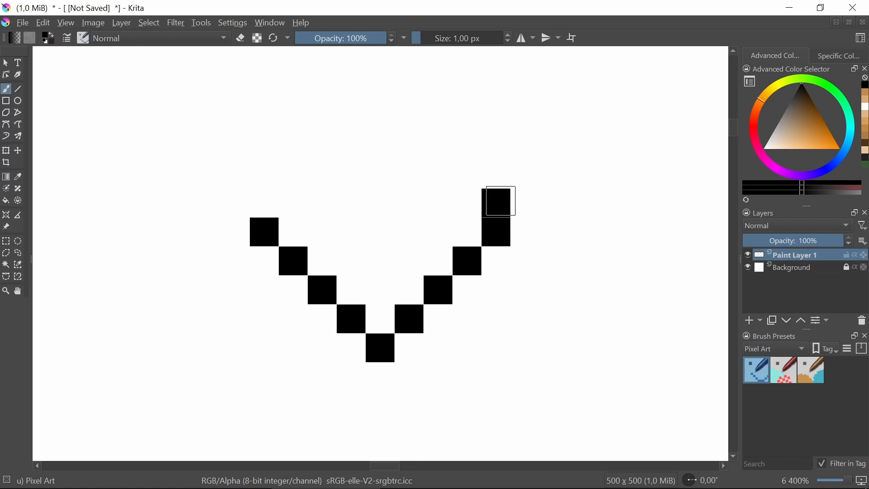
left_click(497, 174)
left_click(496, 144)
left_click_drag(265, 144, 261, 193)
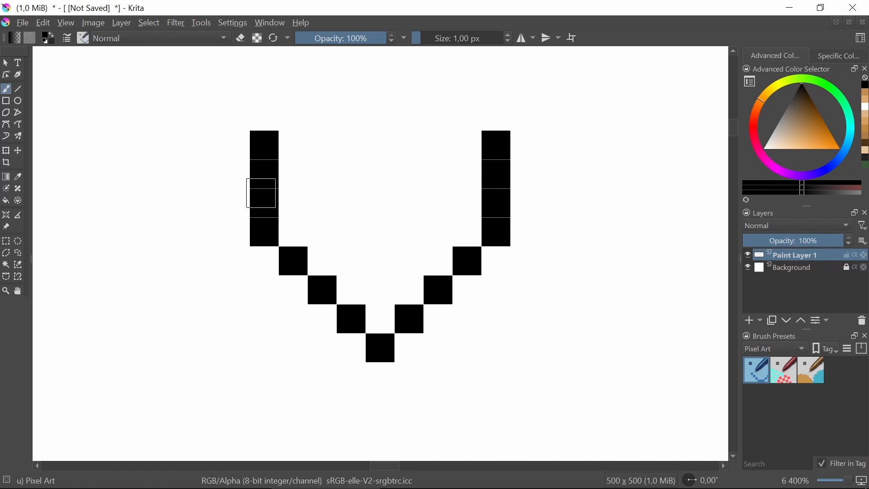
Close the heart outline with two three-pixel black rows on top and one notch pixel between and below them
left_click_drag(293, 116, 322, 116)
left_click(468, 116)
left_click(438, 115)
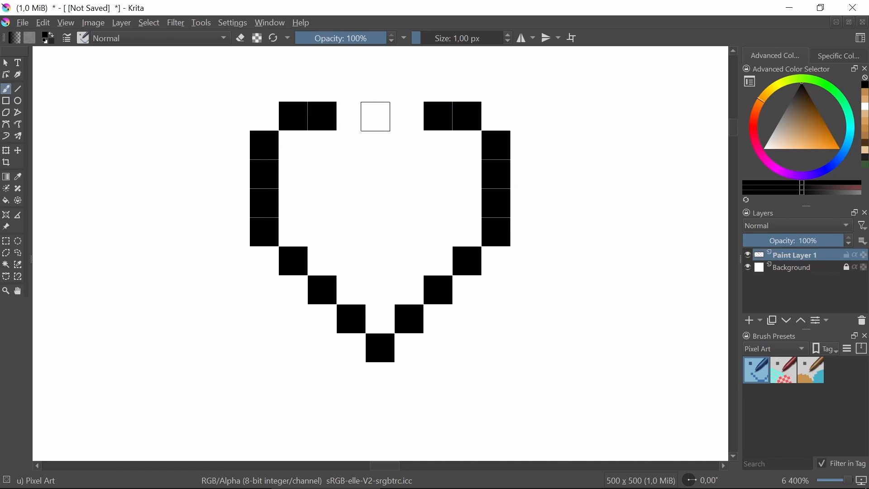
left_click(351, 116)
left_click(410, 115)
left_click(381, 145)
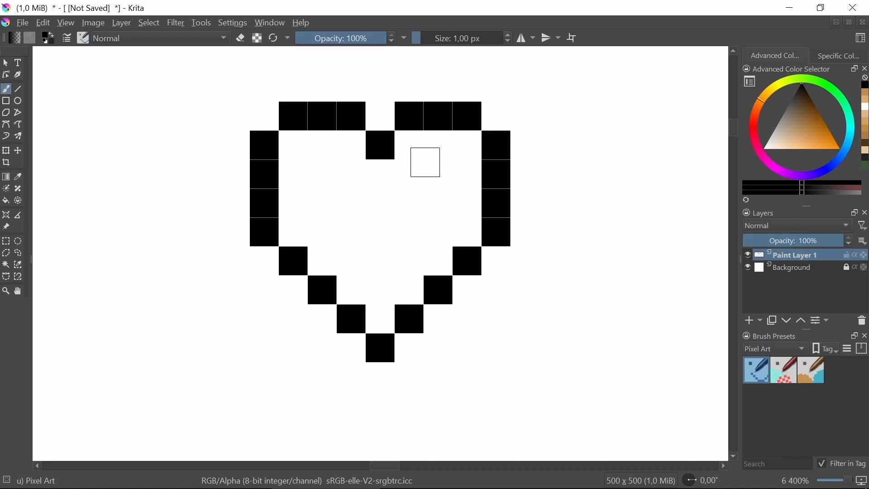
scroll(425, 162, "down", 7)
scroll(434, 161, "up", 6)
scroll(366, 159, "down", 6)
scroll(356, 156, "up", 6)
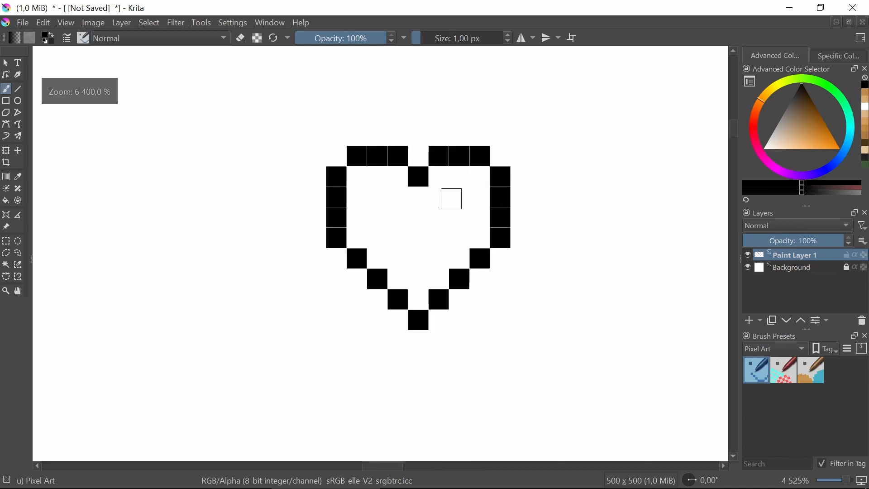
scroll(448, 202, "down", 6)
scroll(376, 238, "up", 7)
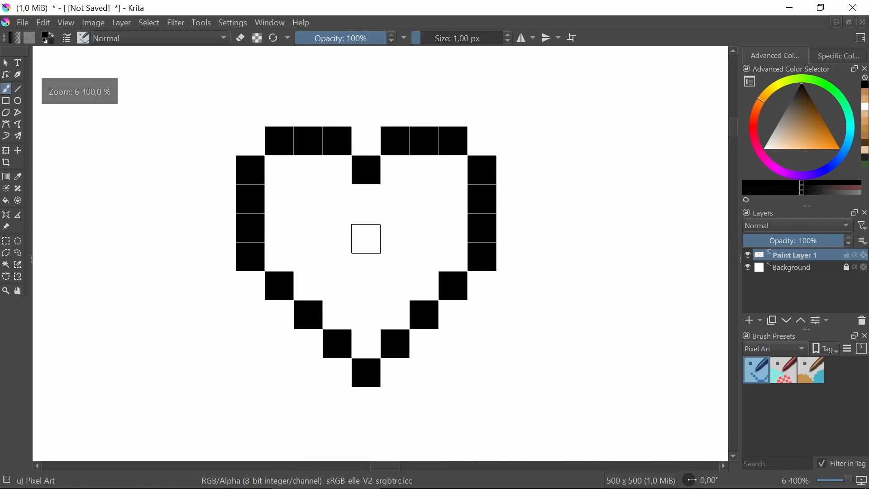
Set the painting color to a strong pink, slightly darker than the fully saturated tone of that hue
left_click(752, 129)
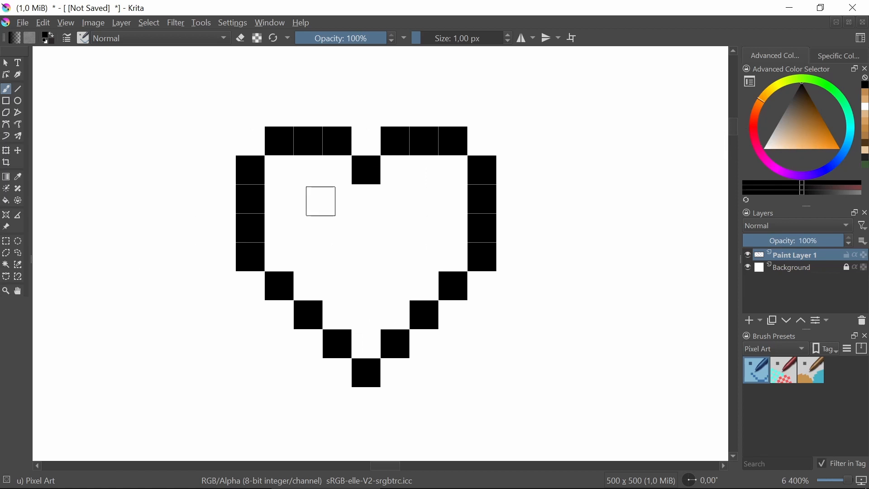
scroll(460, 176, "down", 3)
left_click_drag(335, 216, 400, 241)
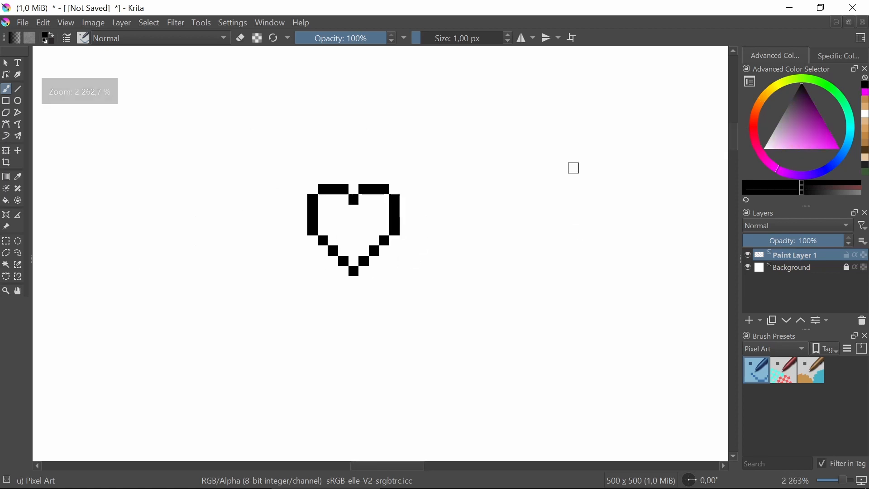
left_click(752, 135)
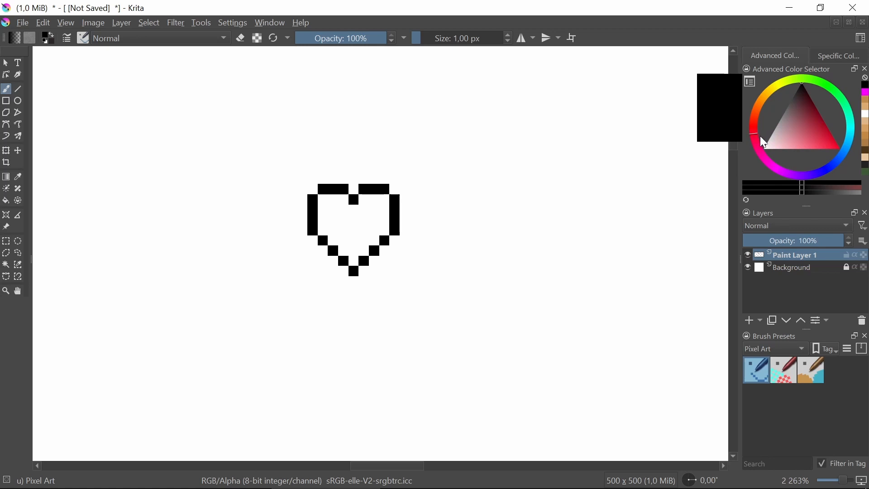
left_click(756, 143)
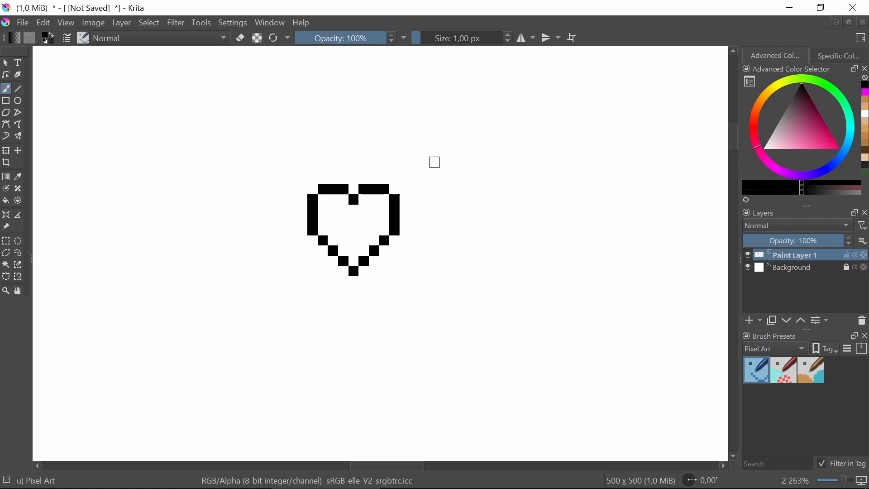
scroll(380, 208, "up", 3)
left_click_drag(376, 205, 429, 213)
scroll(416, 204, "down", 2)
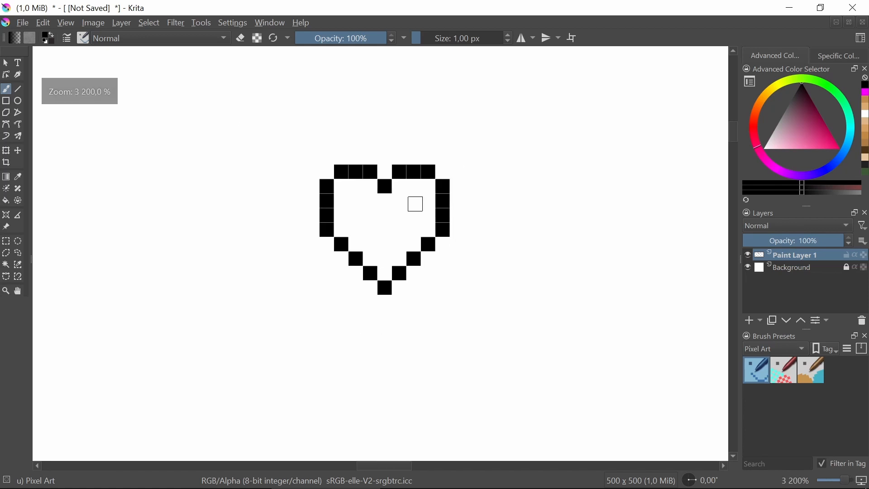
left_click(827, 143)
left_click_drag(832, 149, 856, 161)
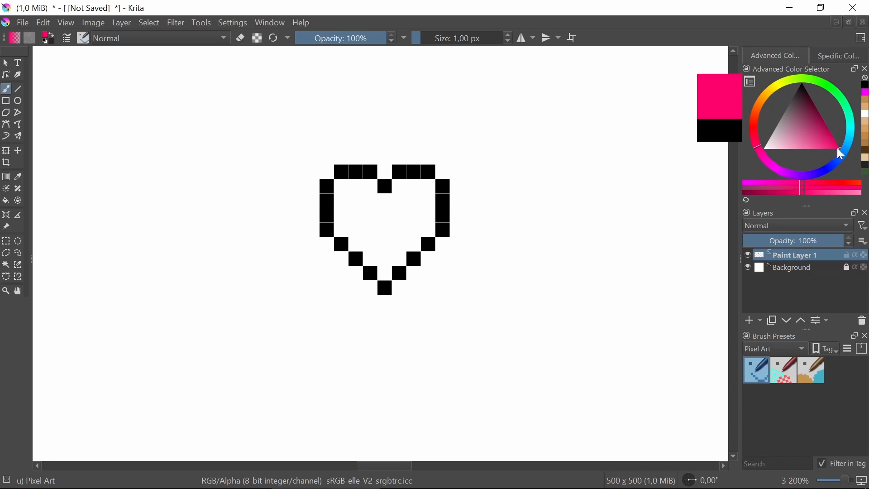
left_click(834, 149)
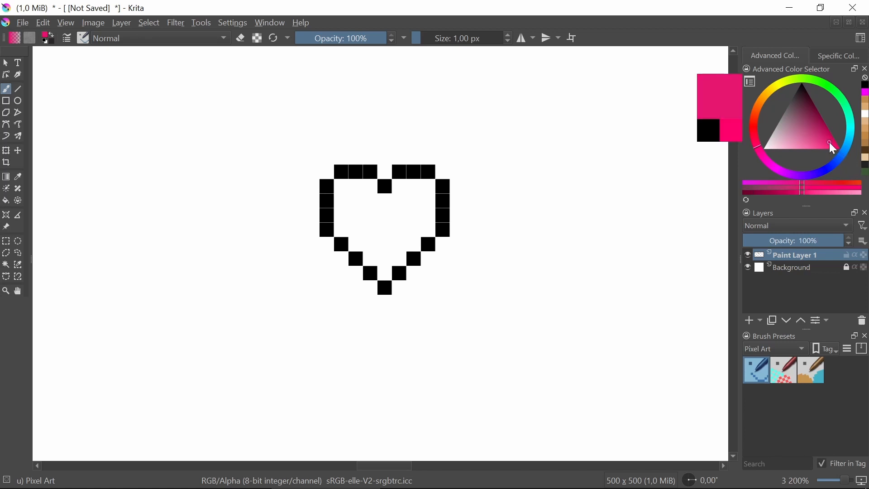
Repaint the heart's black outline in pink and flood-fill its interior with the same color
scroll(388, 208, "up", 1)
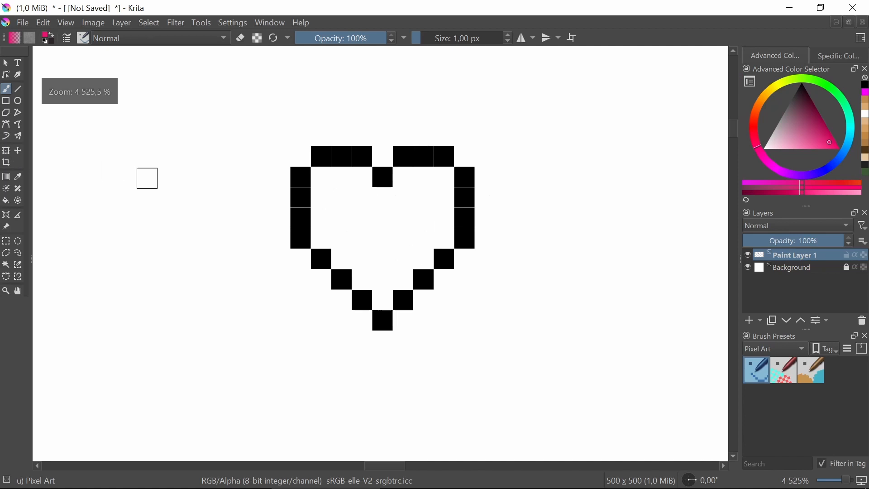
mouse_move(362, 156)
left_mouse_down()
mouse_move(328, 157)
mouse_move(304, 174)
mouse_move(301, 241)
mouse_move(383, 328)
mouse_move(461, 243)
mouse_move(465, 199)
mouse_move(465, 175)
mouse_move(449, 164)
mouse_move(399, 162)
left_mouse_up()
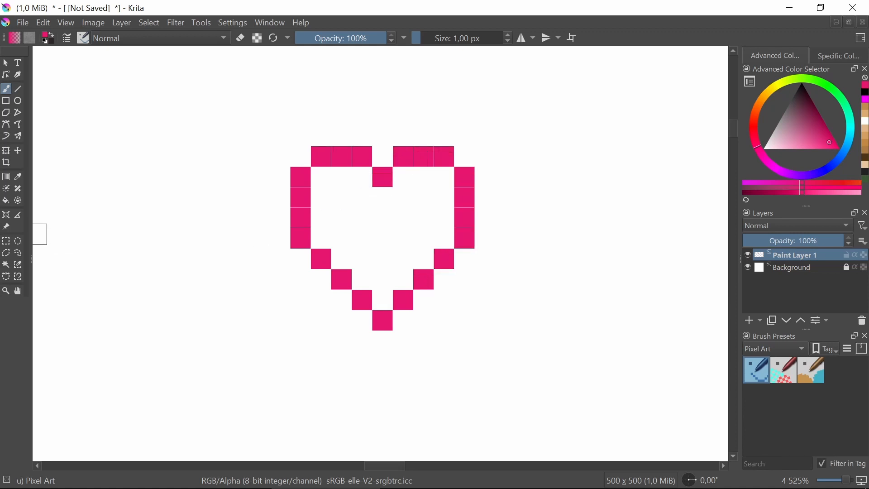
left_click(6, 201)
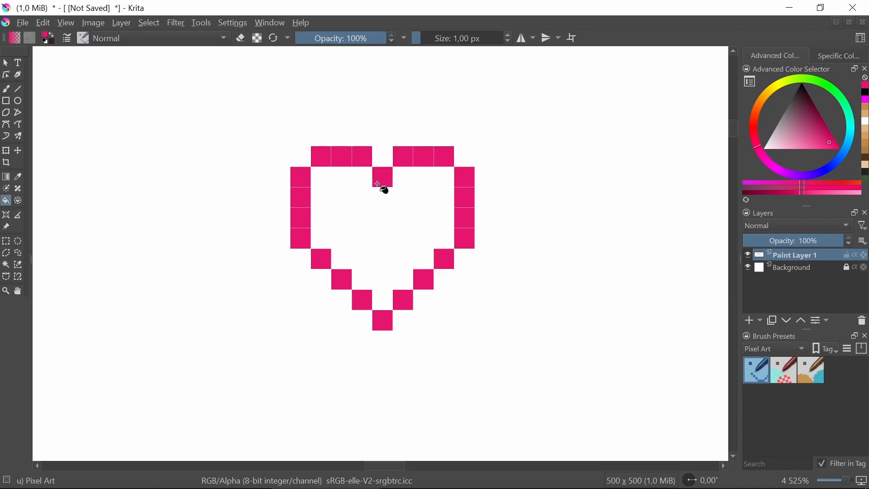
left_click(379, 219)
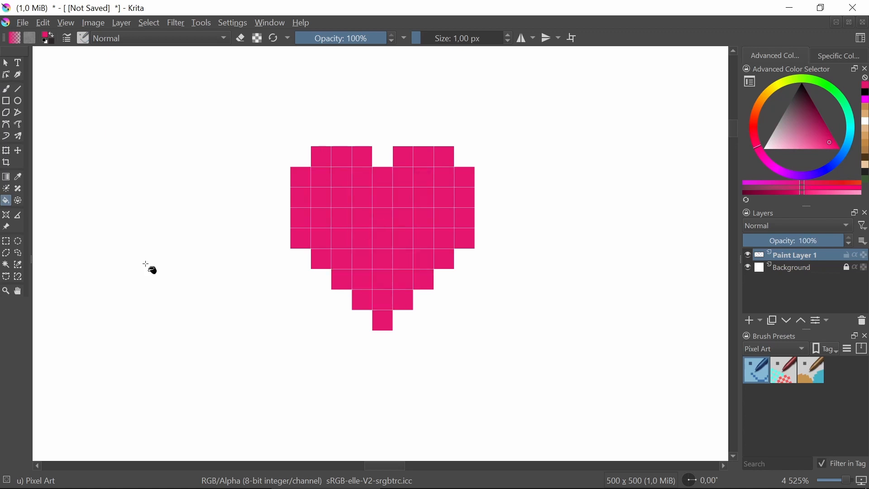
left_click(7, 241)
scroll(385, 202, "down", 6)
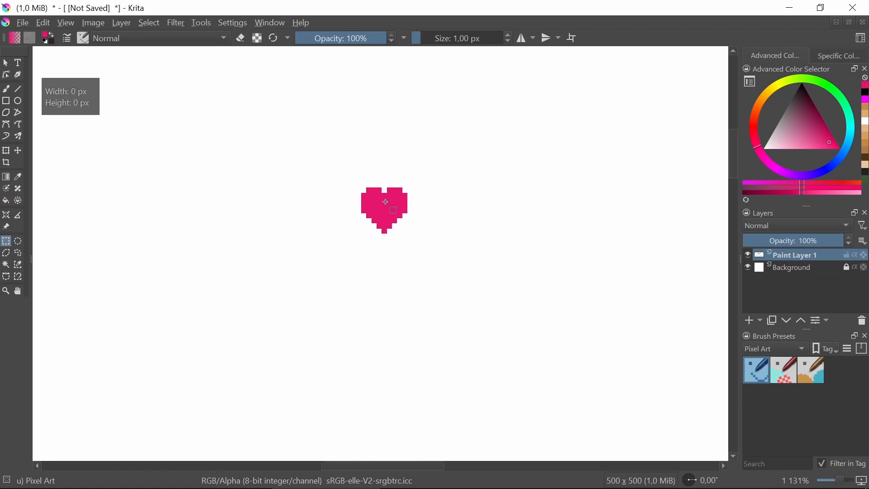
scroll(385, 202, "up", 6)
scroll(419, 297, "up", 3)
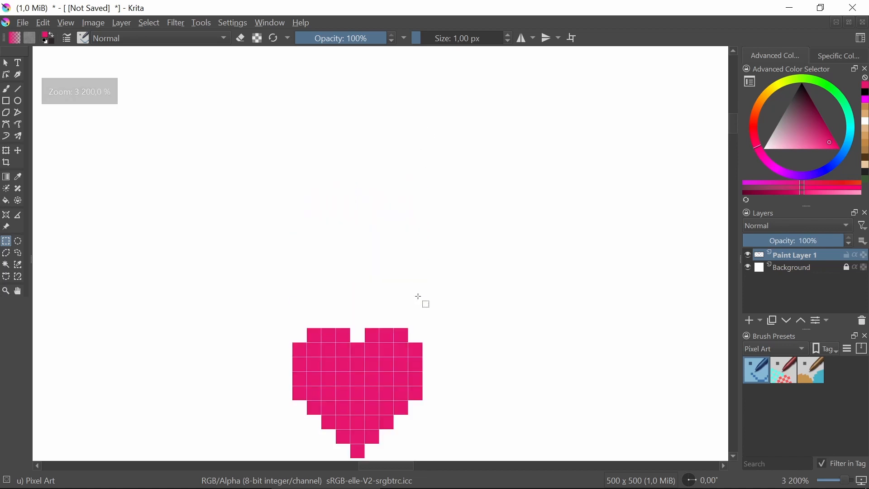
Stamp a filled pink circle above the heart with the 32 px Pixel Art Fill brush
left_click(8, 90)
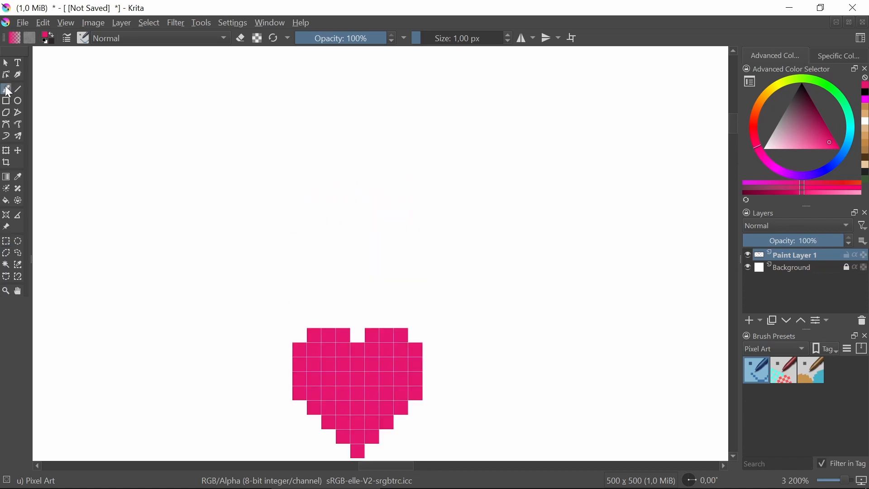
left_click(813, 371)
scroll(395, 215, "down", 5)
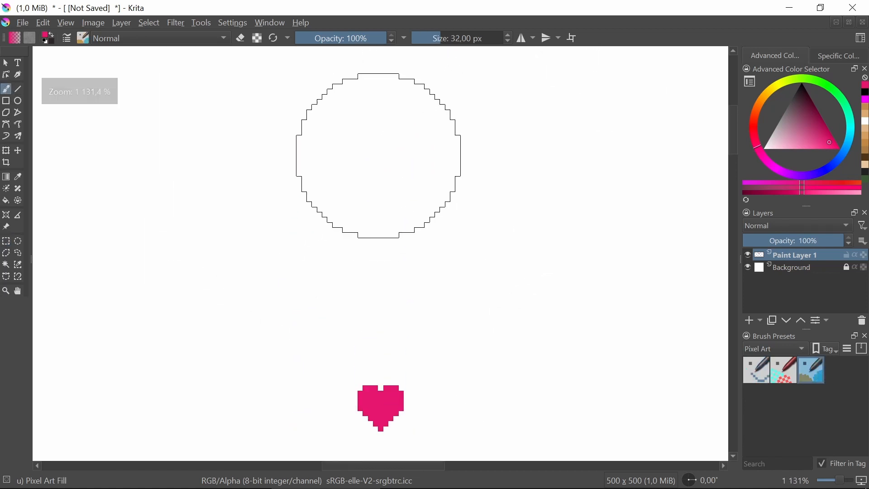
left_click(378, 123)
scroll(421, 172, "up", 3)
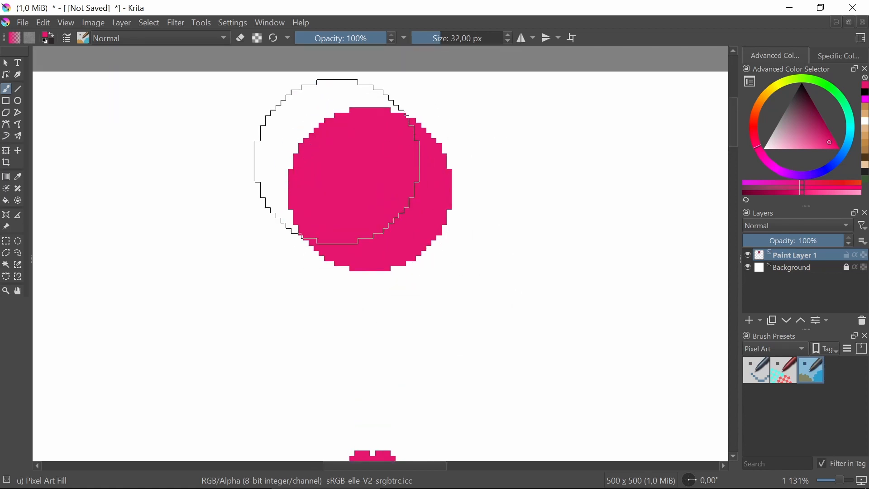
left_click_drag(351, 286, 351, 253)
left_click_drag(411, 316, 401, 189)
left_click_drag(344, 174, 353, 243)
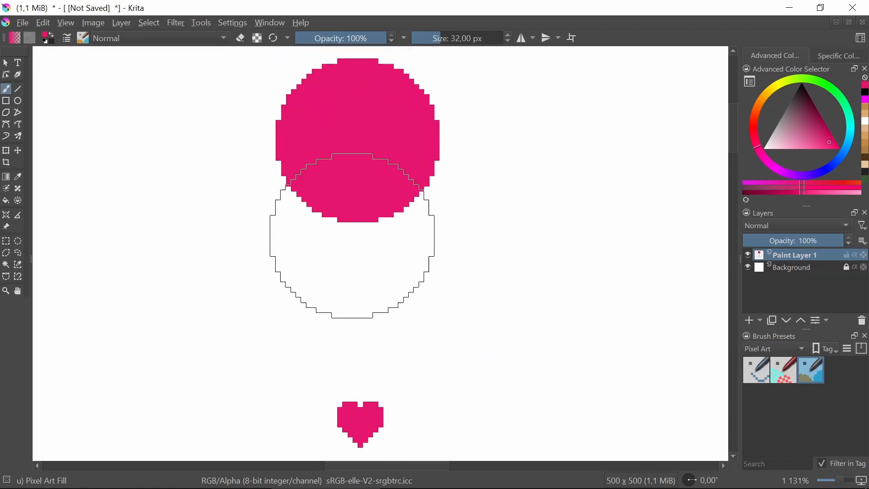
left_click_drag(358, 310, 360, 157)
scroll(375, 293, "up", 3)
left_click_drag(359, 273, 379, 312)
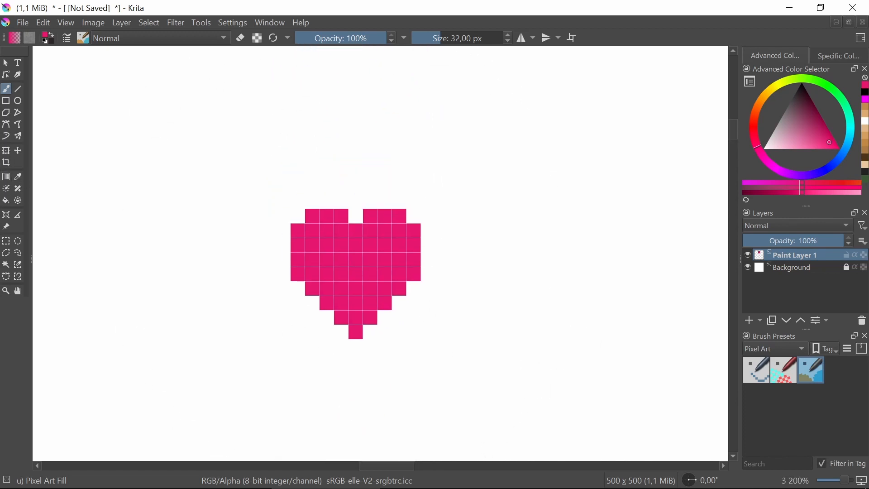
left_click(6, 241)
left_click_drag(400, 199, 405, 225)
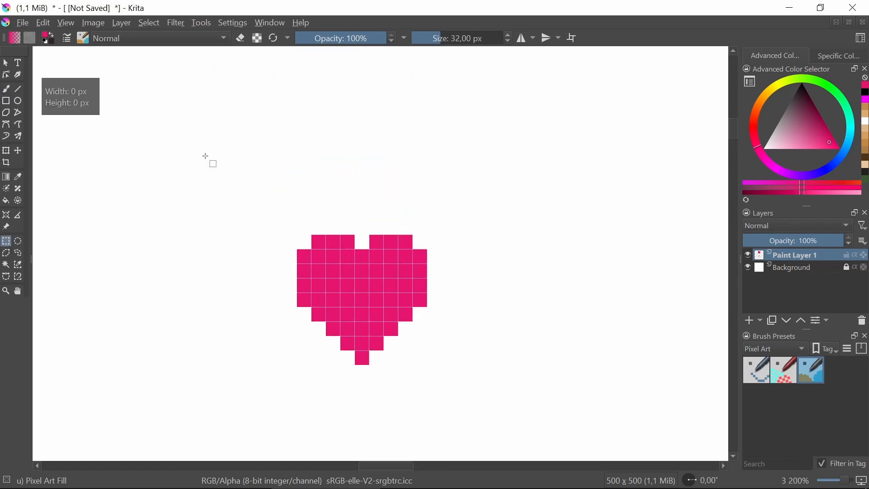
Paint a small pink arrow pointing diagonally down toward the heart from its upper left, using the 1 px Pixel Art brush
left_click(7, 90)
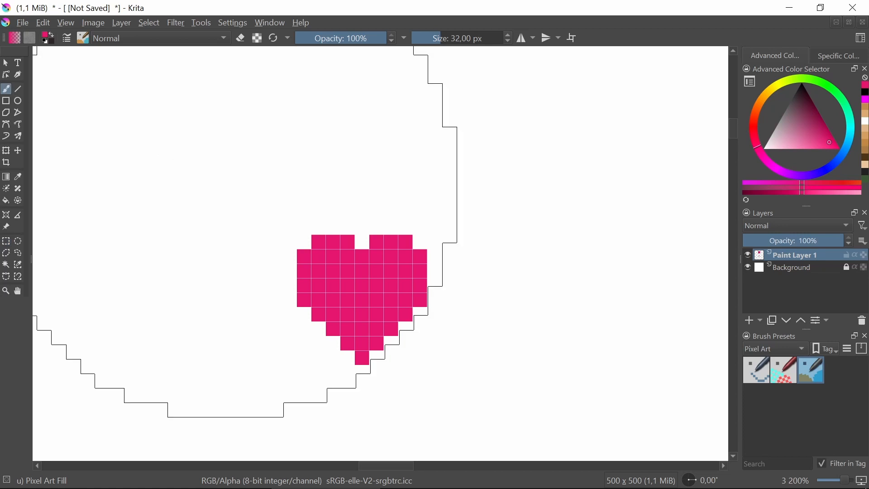
left_click(757, 370)
left_click_drag(218, 154, 254, 189)
left_click(246, 170)
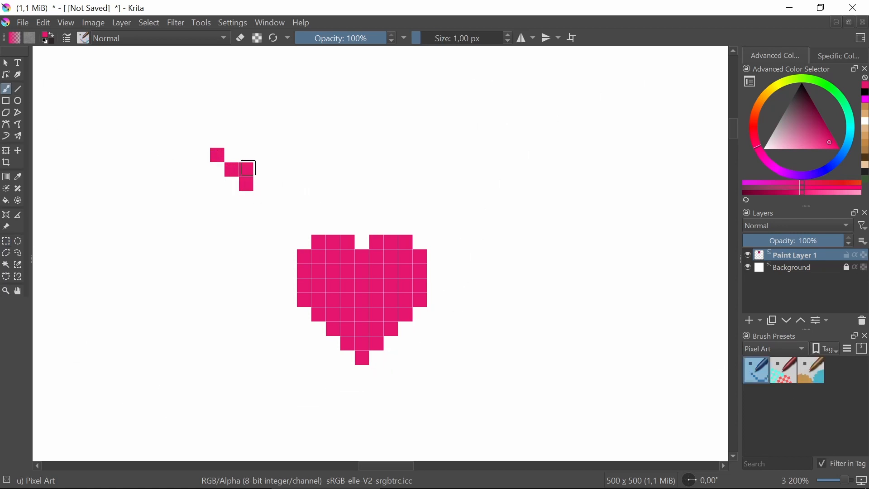
left_click(232, 184)
left_click(246, 155)
left_click(218, 183)
left_click(201, 137)
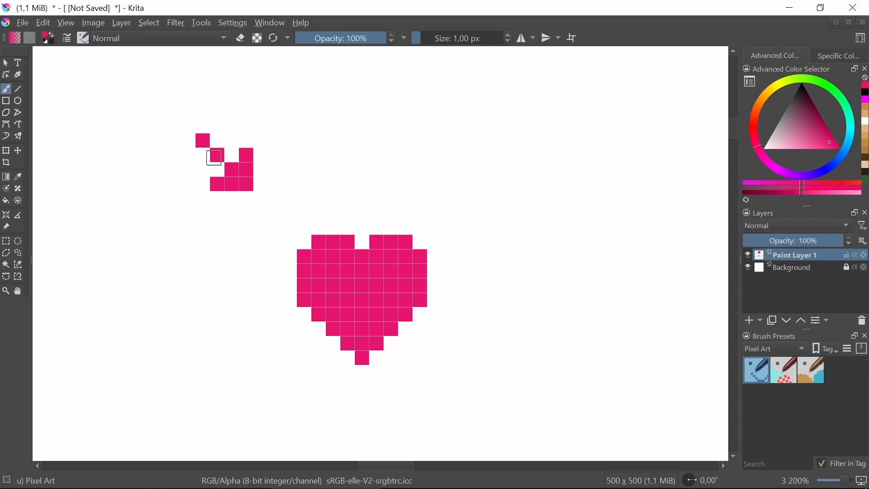
Set the painting color to a darker shade of the same pink hue
scroll(348, 195, "down", 5)
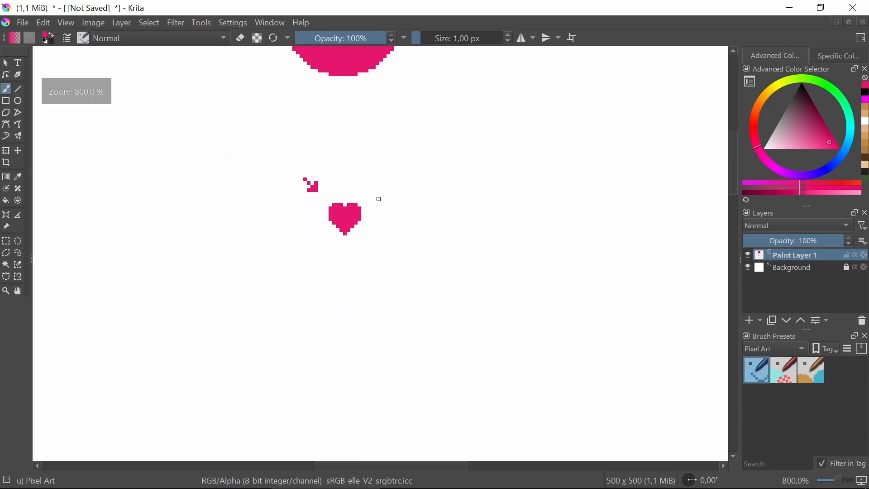
scroll(379, 198, "up", 5)
scroll(365, 222, "down", 5)
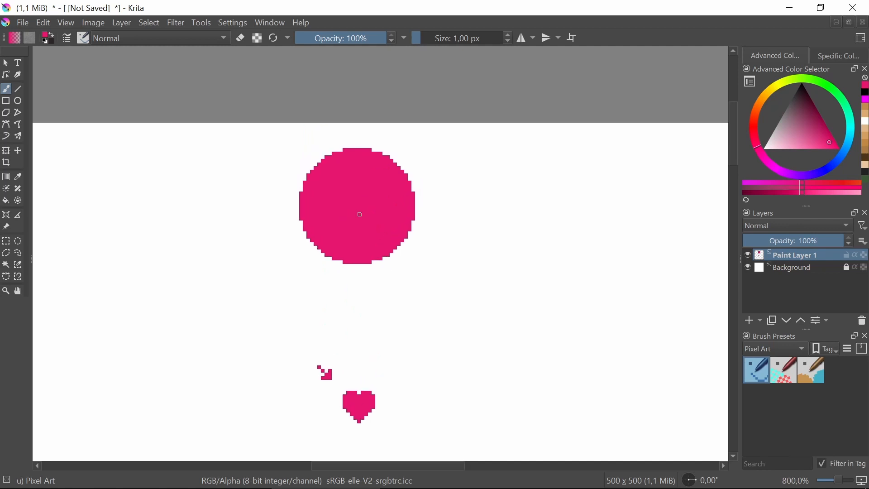
left_click_drag(424, 214, 413, 228)
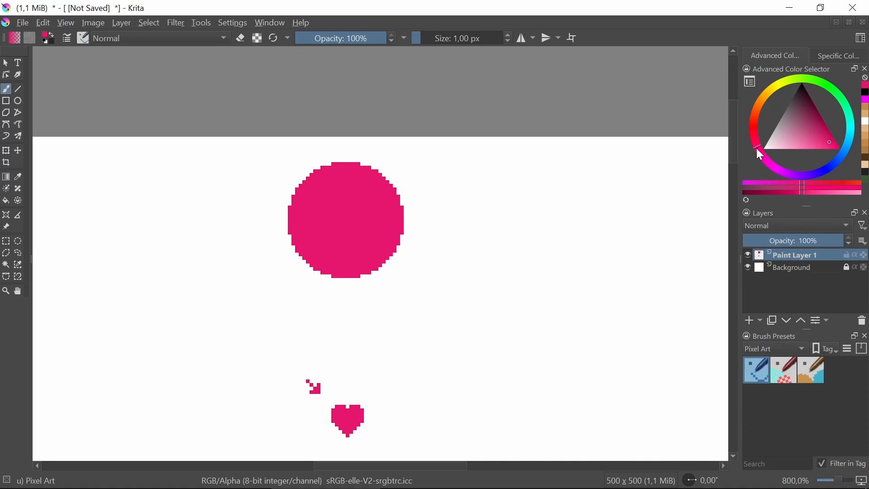
left_click(821, 126)
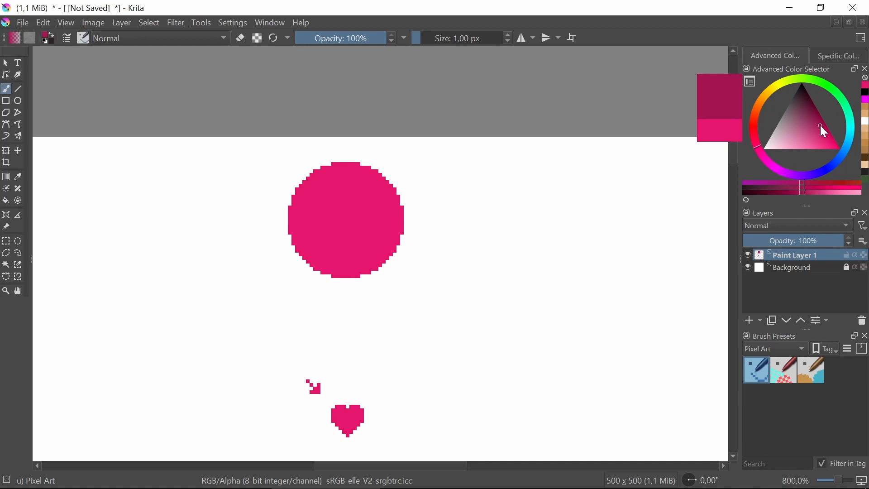
left_click_drag(822, 126, 822, 129)
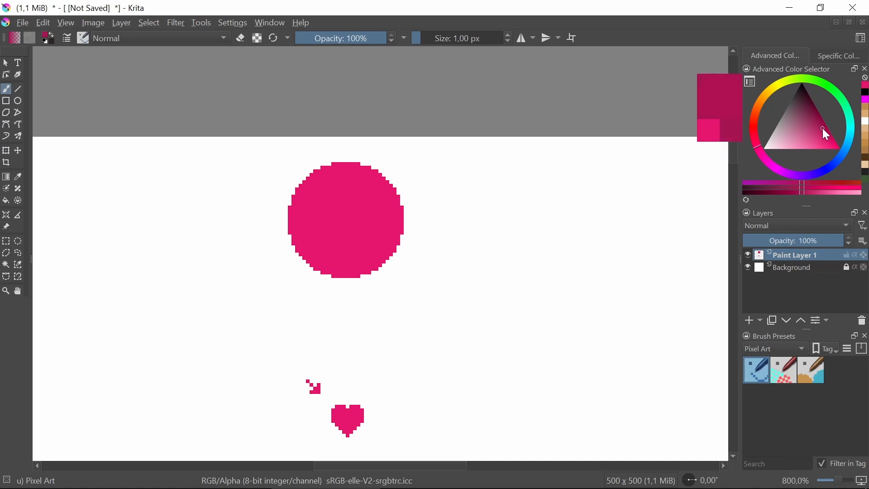
Shade the five edge pixels from the heart's lower right side down to its tip with the dark pink
scroll(384, 390, "up", 4)
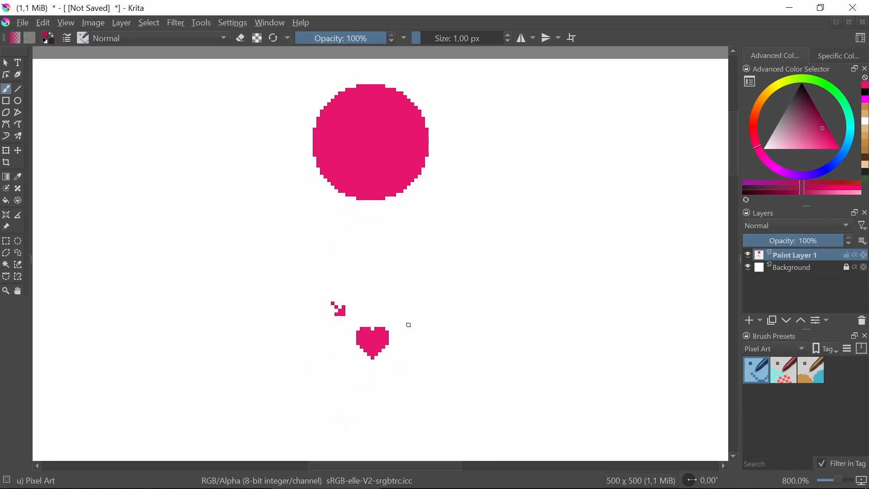
left_click_drag(393, 357, 434, 252)
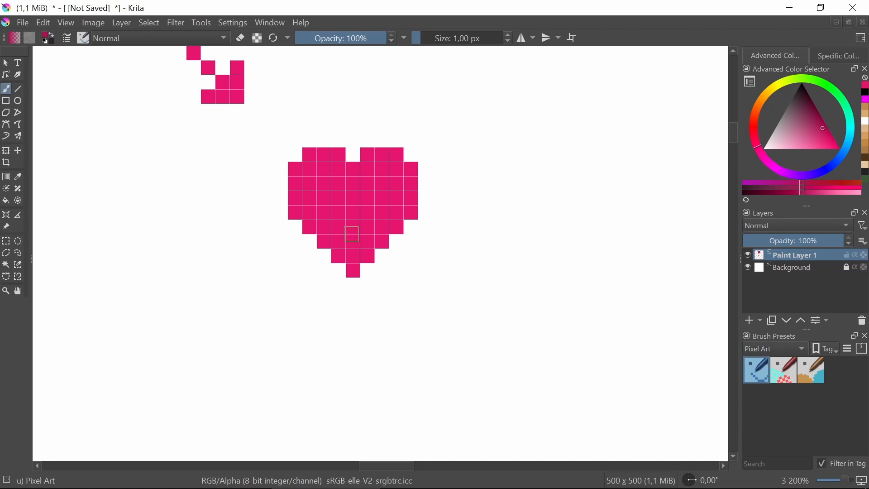
scroll(353, 228, "up", 2)
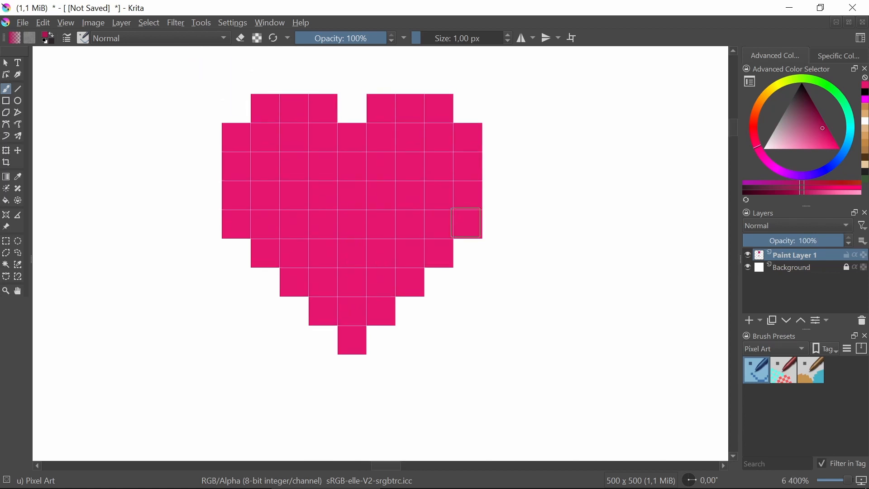
scroll(300, 194, "down", 2)
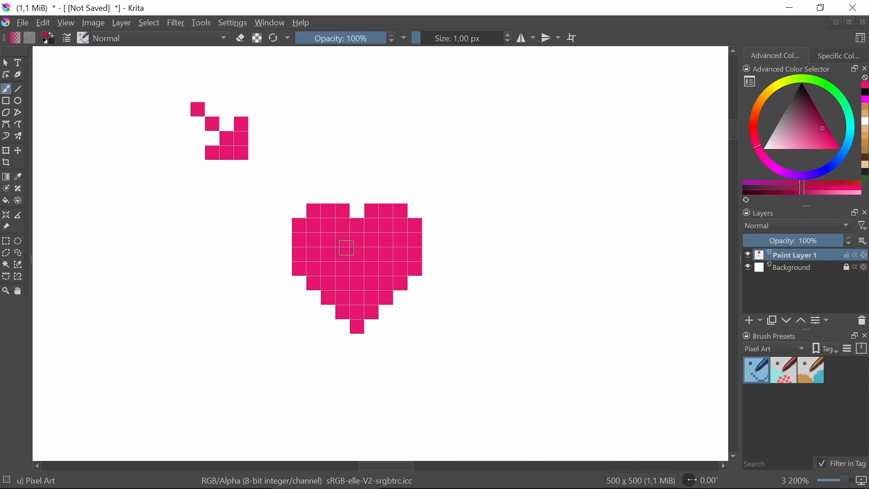
scroll(351, 248, "up", 1)
left_click(418, 295)
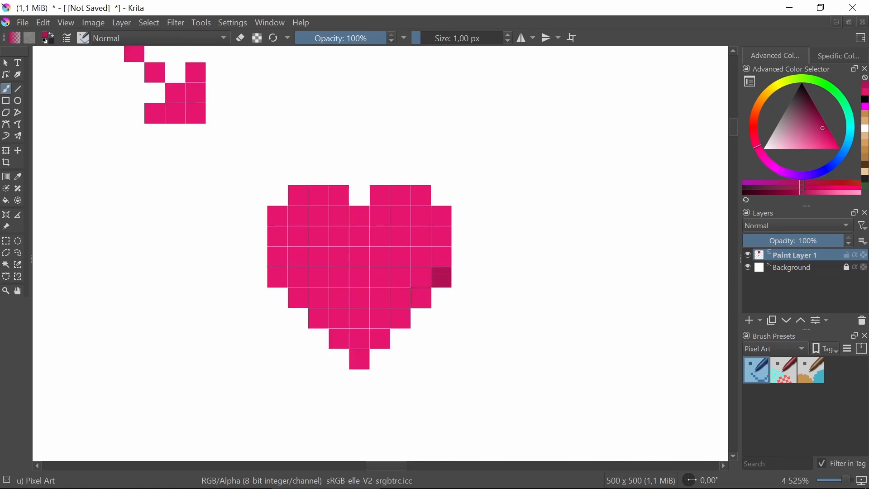
left_click(402, 320)
left_click(381, 339)
left_click(362, 361)
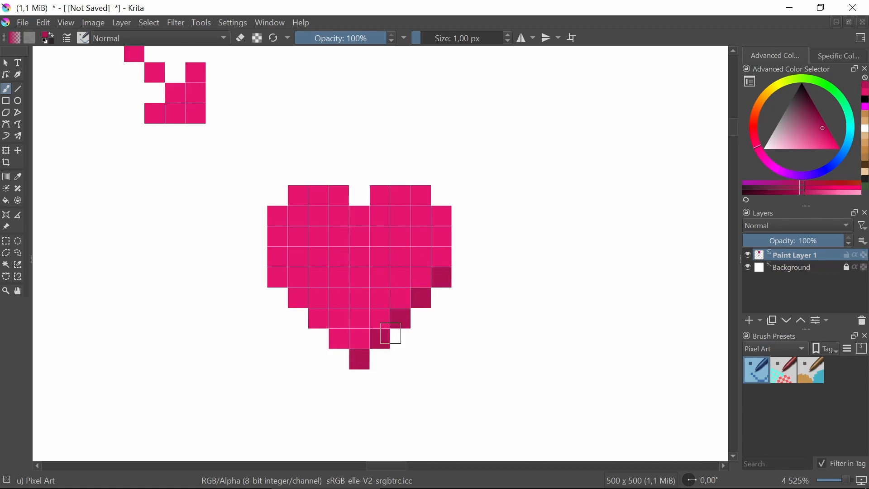
Extend the dark pink shading up the heart's right edge and thicken it by one pixel inward along the lower right diagonal
scroll(440, 258, "down", 3)
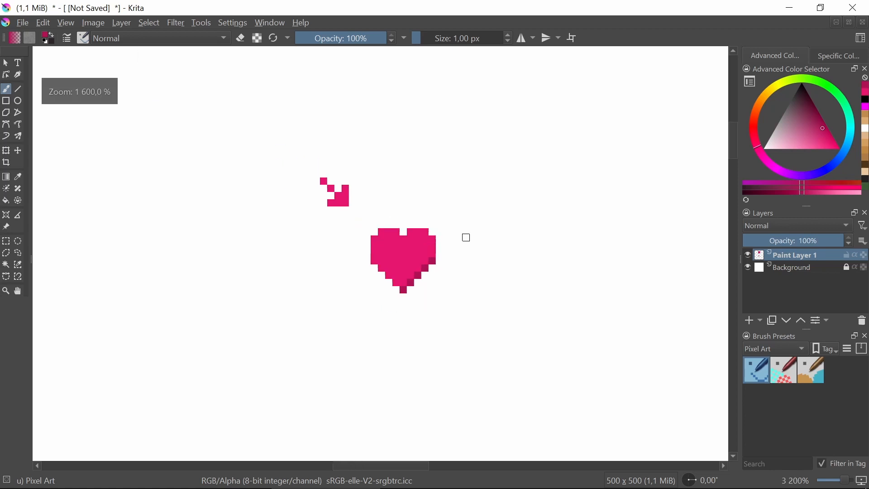
scroll(440, 243, "up", 1)
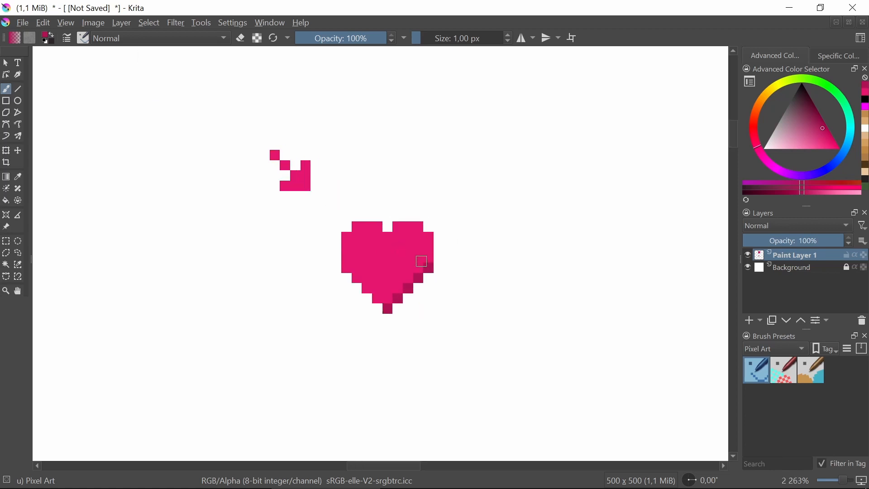
left_click(429, 256)
scroll(430, 271, "up", 1)
scroll(428, 271, "down", 1)
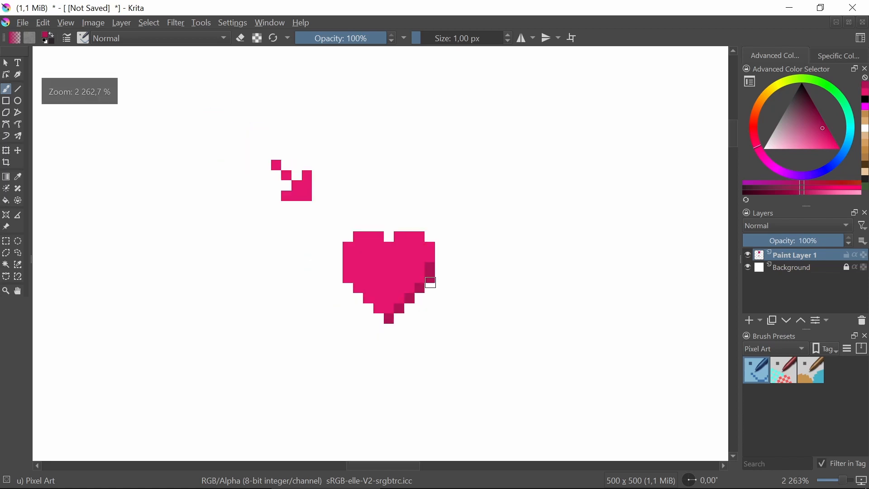
mouse_move(422, 270)
left_mouse_down()
mouse_move(387, 311)
mouse_move(422, 290)
left_mouse_up()
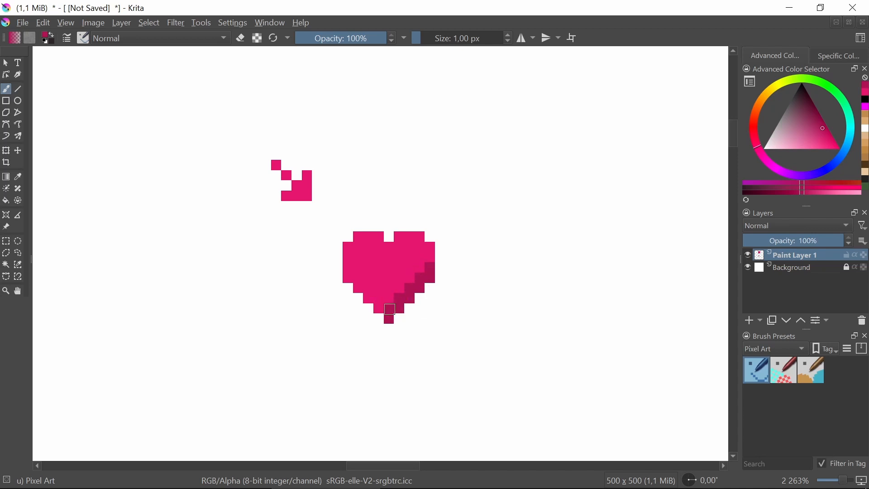
left_click_drag(430, 257, 432, 251)
left_click(378, 307)
left_click_drag(422, 273, 412, 288)
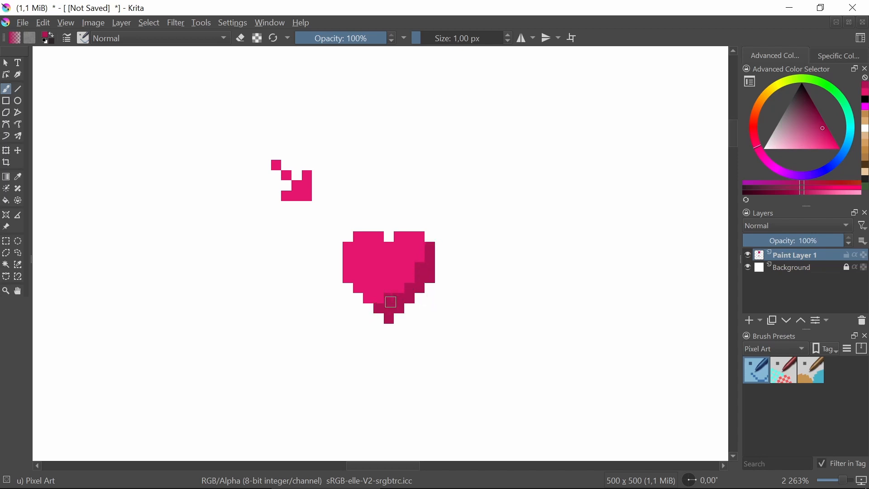
key("ctrl+z")
key("ctrl+z")
Stamp a dark pink circle overlapping the right side of the pink circle with the 32 px Pixel Art Fill brush
scroll(391, 278, "down", 5)
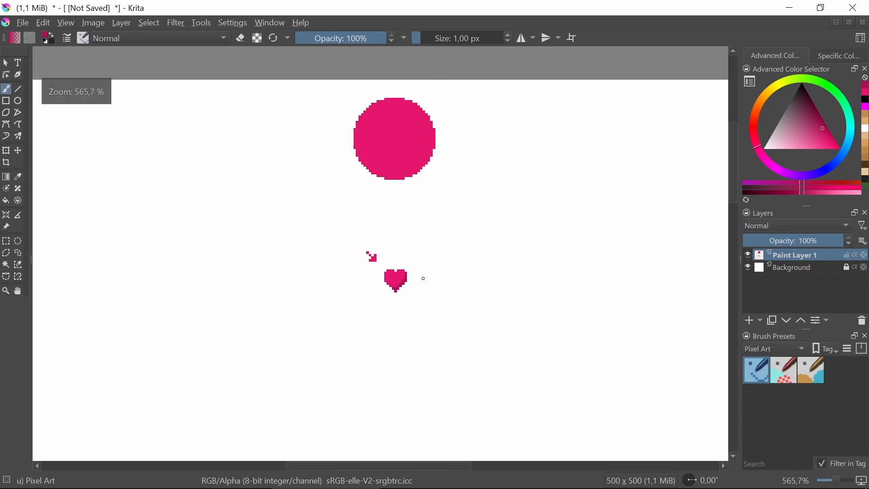
scroll(423, 277, "up", 2)
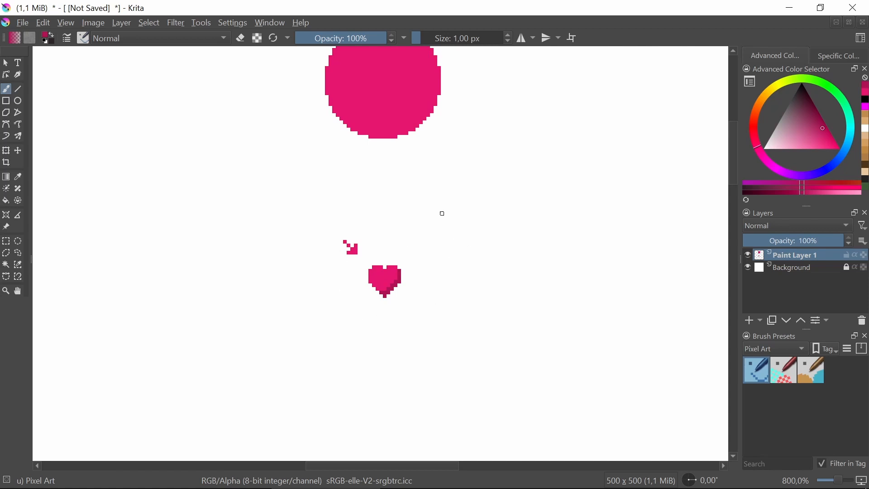
left_click_drag(443, 214, 428, 281)
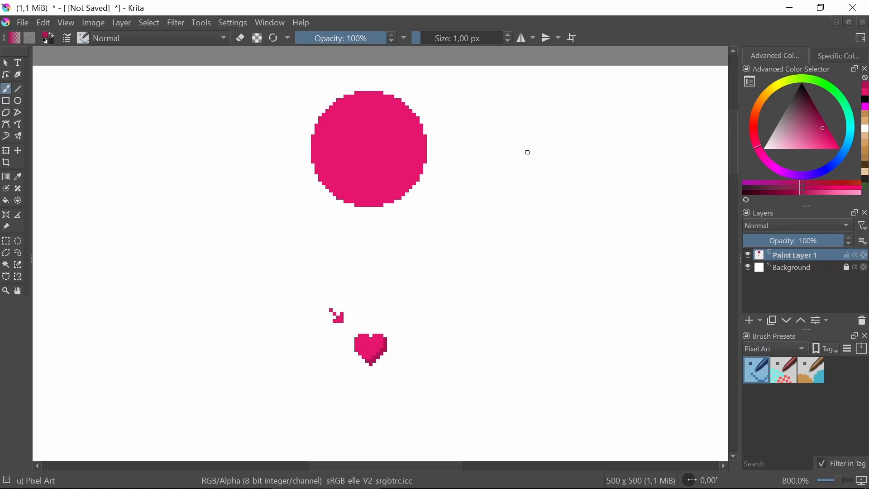
left_click(813, 375)
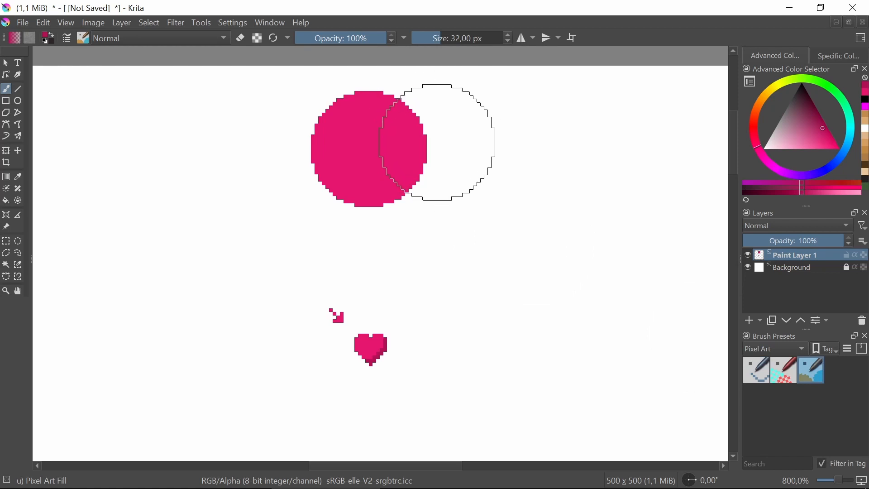
left_click(446, 145)
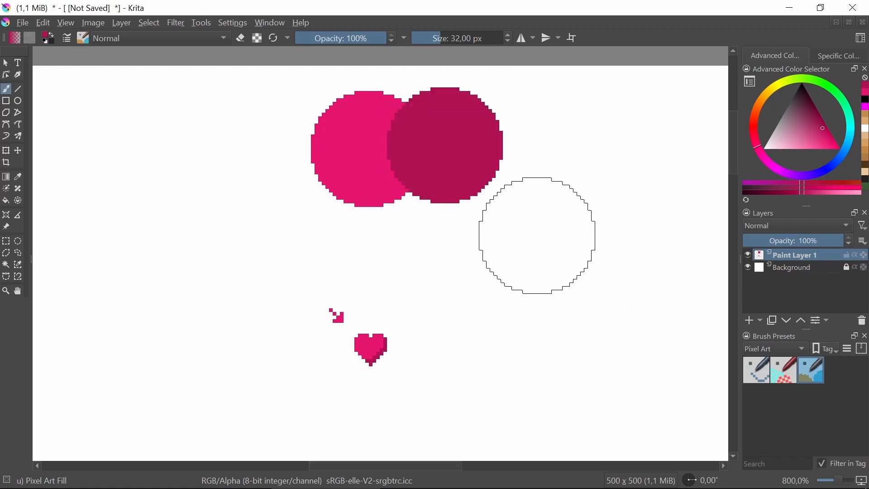
Stamp a 32 px circle overlapping the pink circle's left side, in a lighter tint of the pink sampled from it
left_click_drag(536, 229, 546, 252)
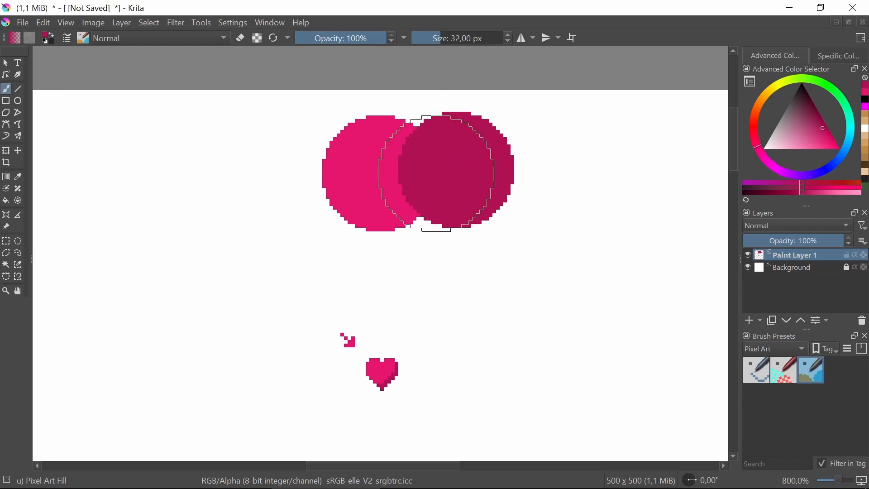
mouse_move(396, 263)
left_mouse_down()
mouse_move(406, 211)
mouse_move(414, 242)
mouse_move(407, 272)
left_mouse_up()
left_click_drag(344, 240, 347, 182)
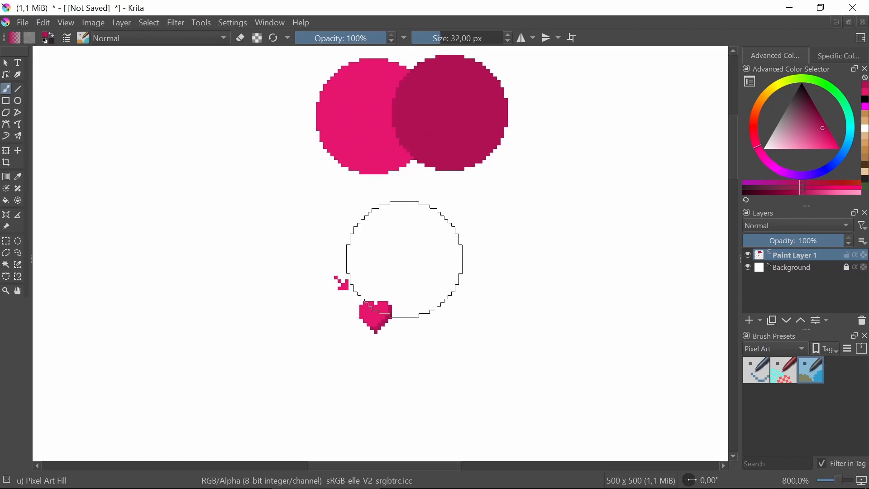
left_click_drag(401, 220, 397, 253)
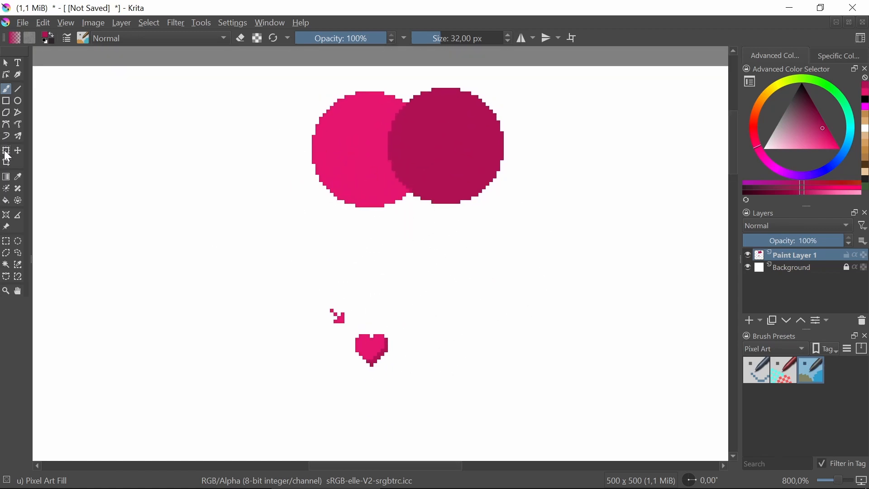
left_click(19, 177)
left_click(362, 143)
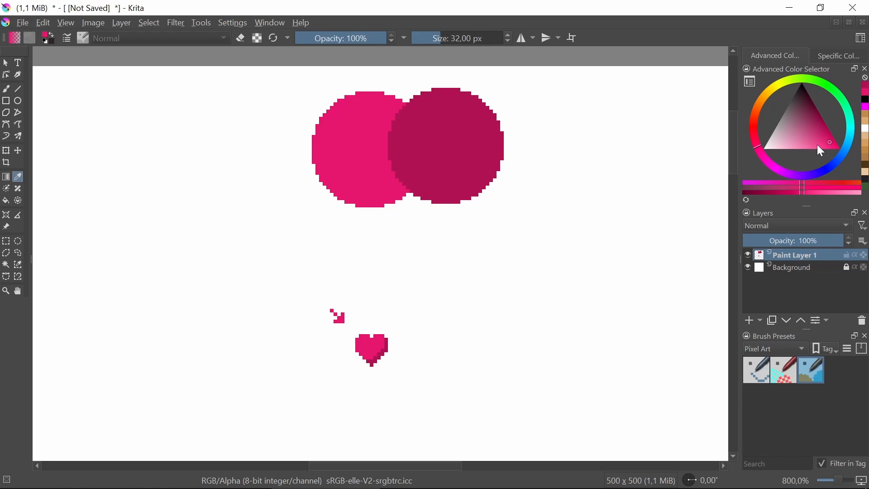
left_click(817, 145)
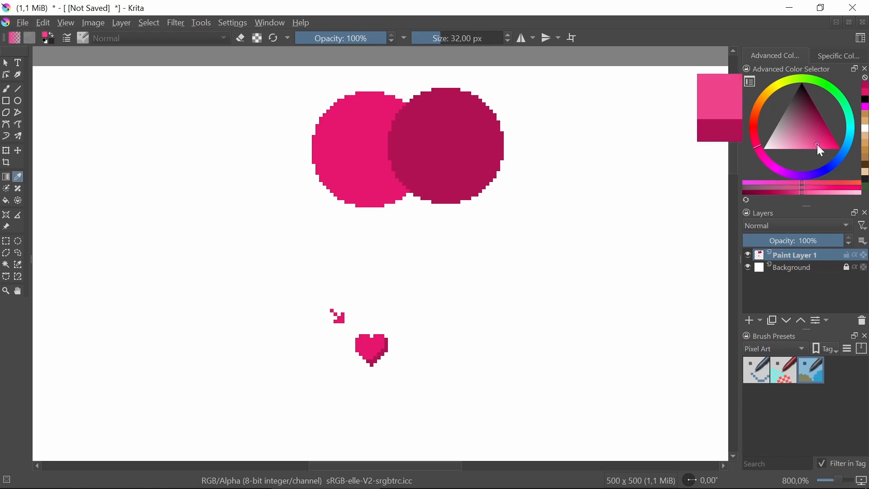
left_click(6, 89)
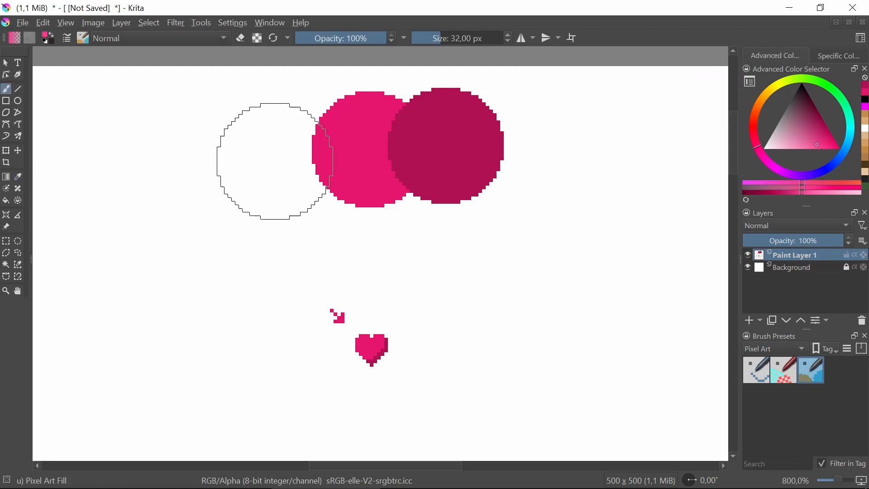
left_click(295, 148)
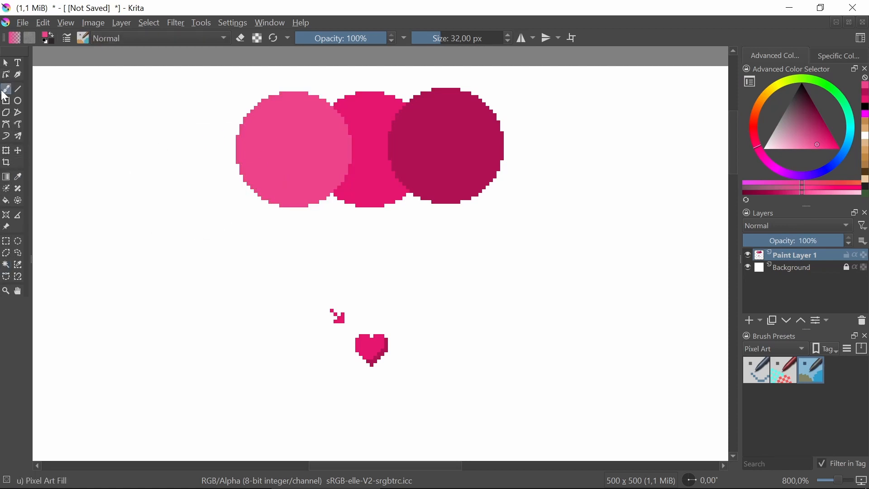
Switch to the 1 px Pixel Art brush for painting highlights on the heart
left_click(765, 379)
scroll(393, 353, "up", 5)
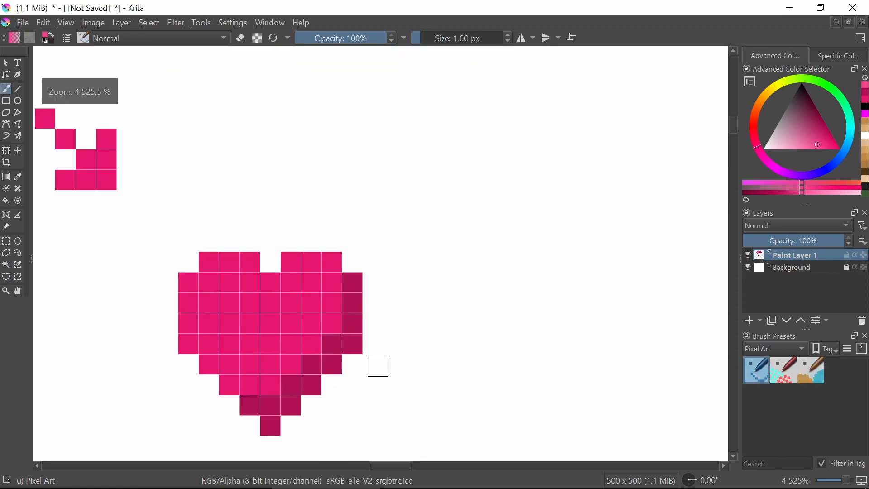
left_click_drag(387, 384, 474, 326)
left_click_drag(357, 318, 403, 312)
scroll(367, 278, "down", 1)
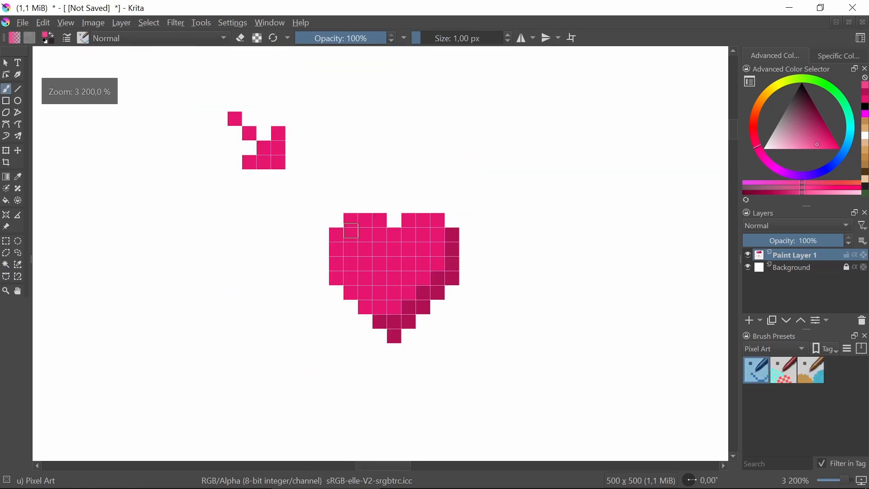
scroll(352, 230, "down", 2)
scroll(381, 227, "up", 2)
scroll(381, 228, "down", 1)
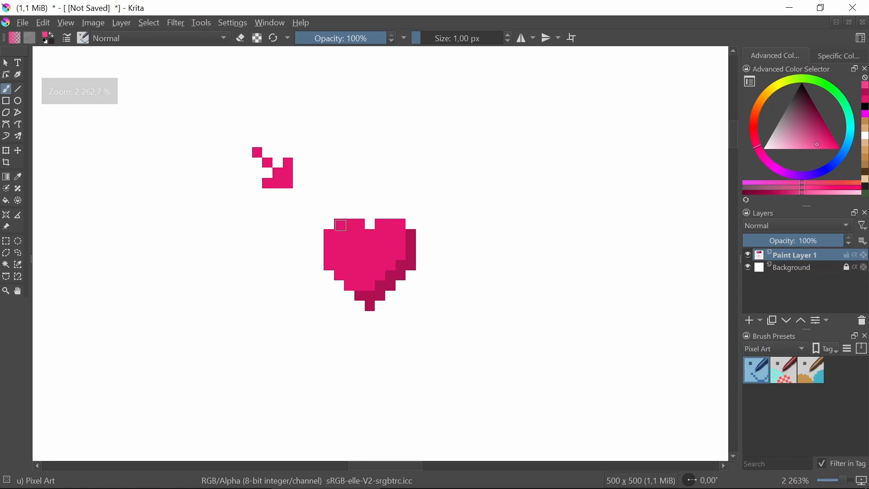
mouse_move(337, 231)
left_mouse_down()
mouse_move(359, 225)
mouse_move(327, 235)
mouse_move(334, 257)
mouse_move(343, 229)
mouse_move(363, 230)
mouse_move(344, 248)
left_mouse_up()
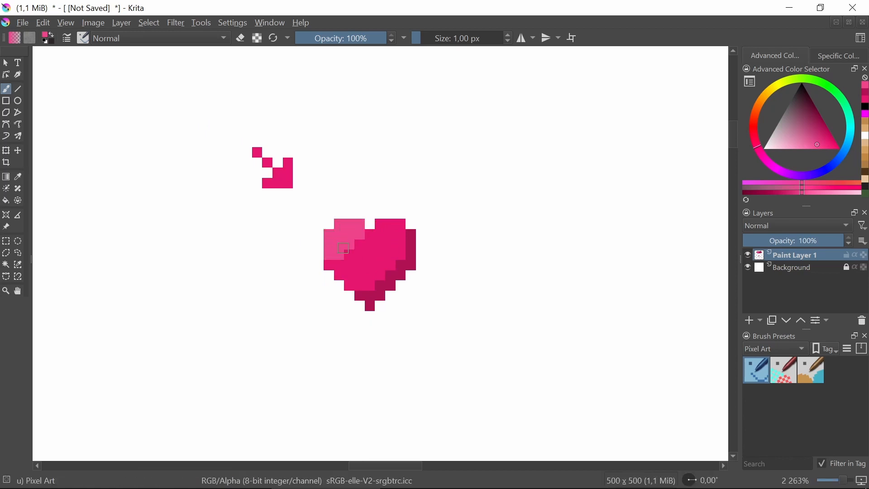
key("ctrl+z")
key("ctrl+z")
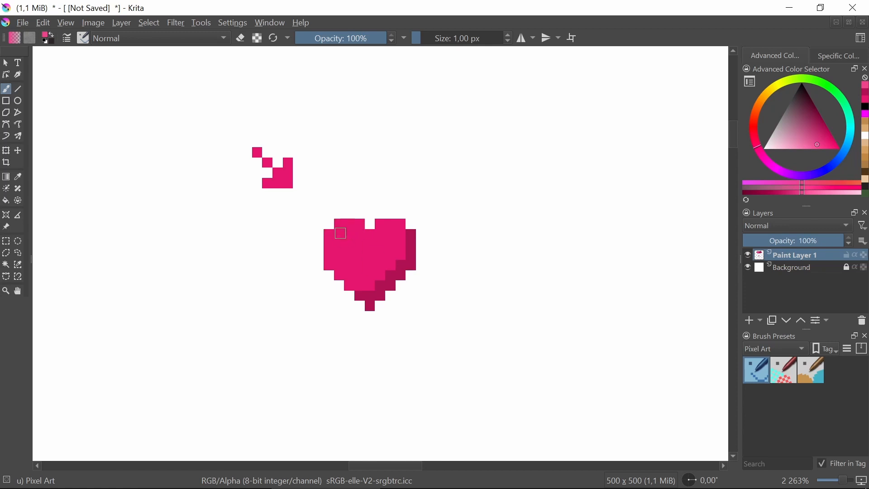
left_click(346, 235)
scroll(348, 236, "up", 3)
scroll(366, 242, "down", 4)
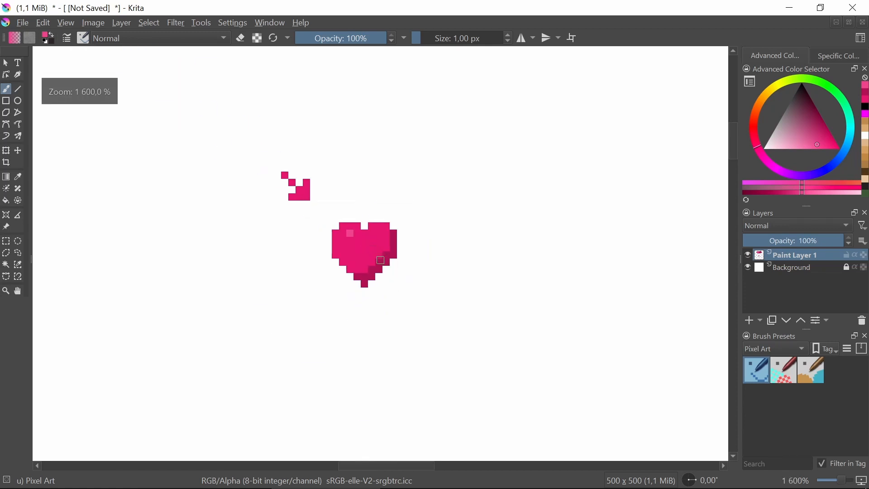
Lighten the painting color slightly more and fill the light pink circle with the new tint
scroll(376, 248, "down", 3)
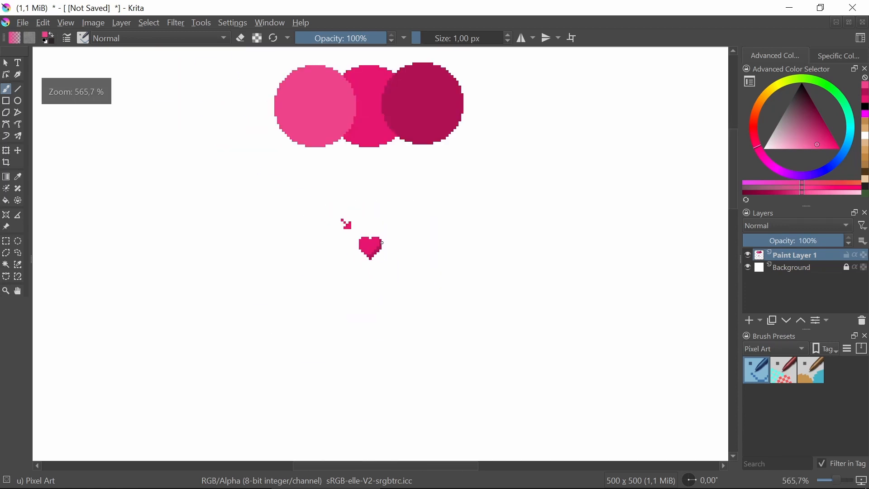
left_click_drag(382, 259, 380, 273)
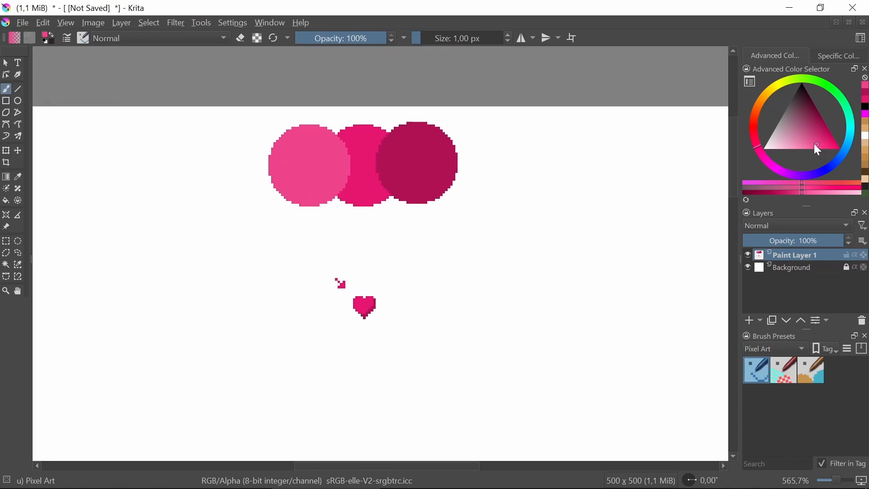
left_click(813, 145)
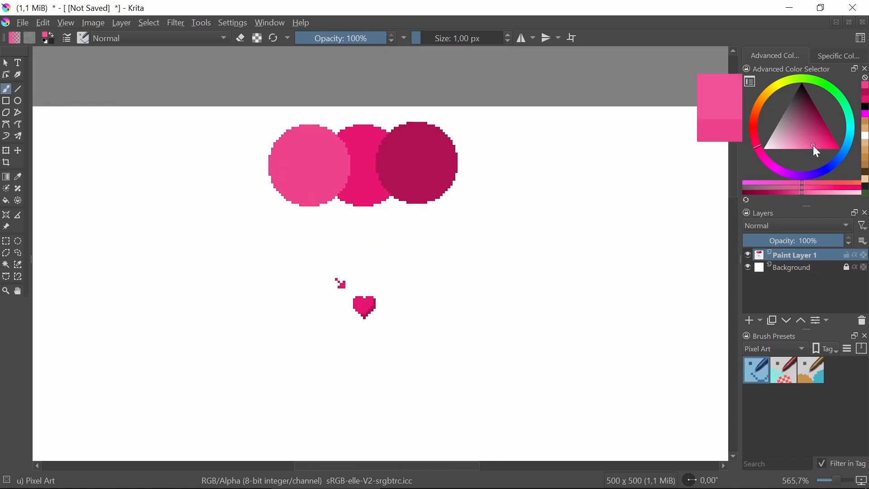
left_click(6, 201)
left_click(323, 163)
Paint a four-pixel light pink corner highlight in the heart's upper left lobe, plus one separate pixel diagonally below it
left_click(6, 88)
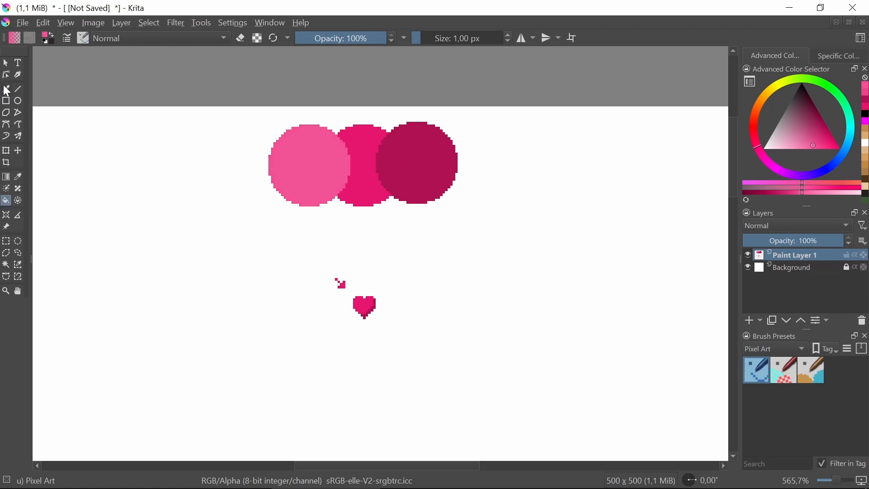
scroll(365, 307, "up", 5)
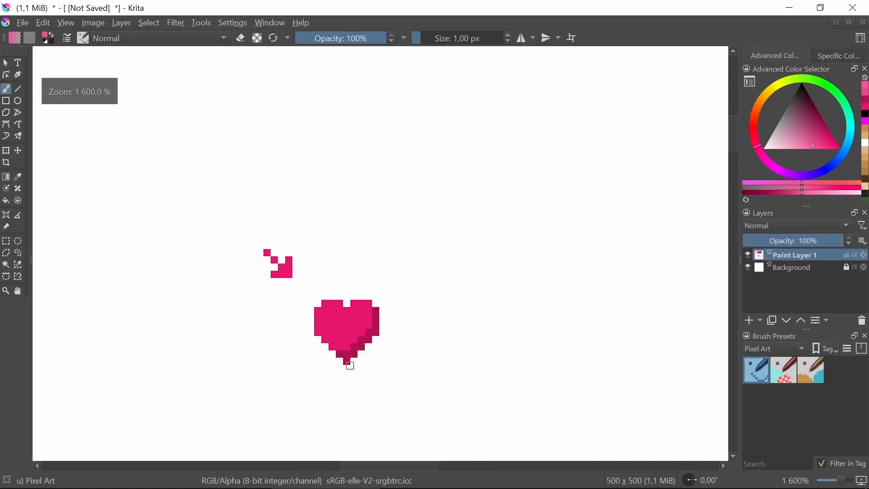
scroll(320, 271, "up", 1)
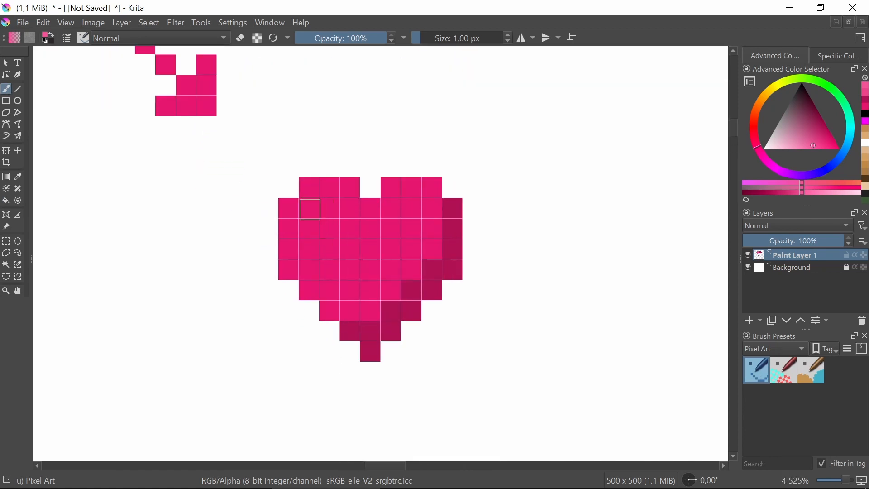
left_click(310, 208)
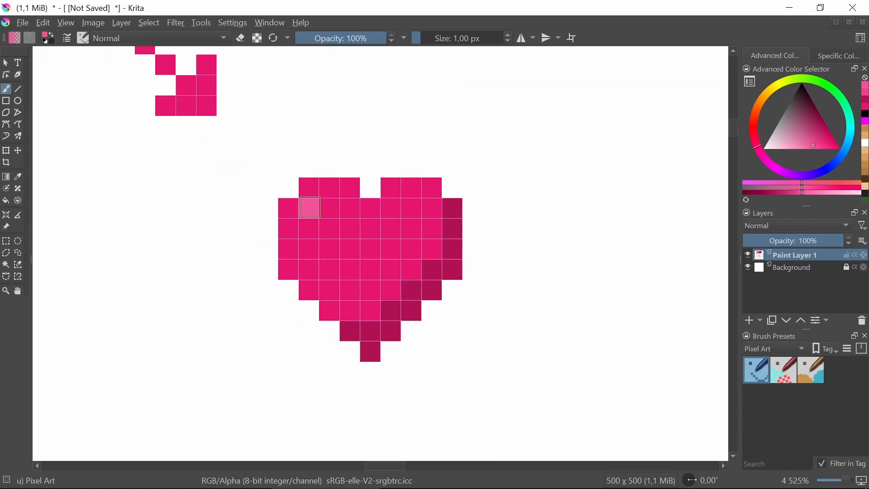
left_click(309, 229)
left_click(329, 208)
scroll(384, 222, "down", 2)
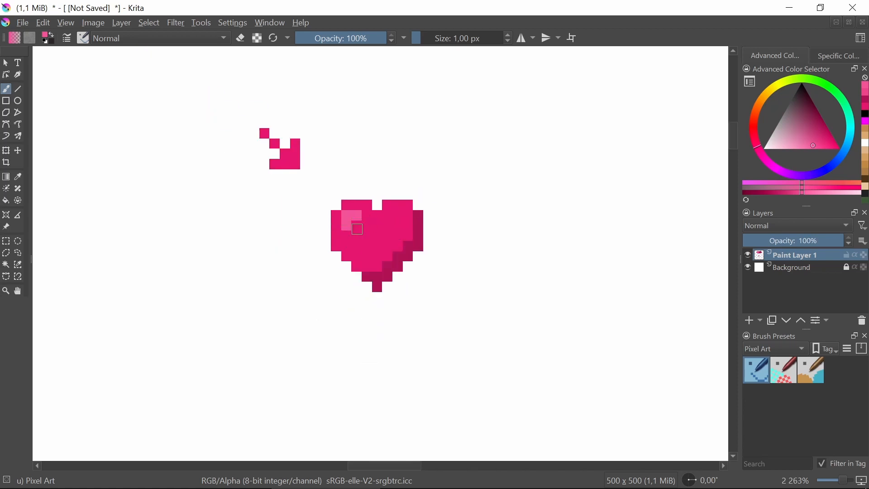
left_click(348, 235)
left_click(356, 247)
Paint two diagonally adjacent light pink highlight pixels, one in the heart's right lobe beside the notch and one below the notch
left_click(380, 228)
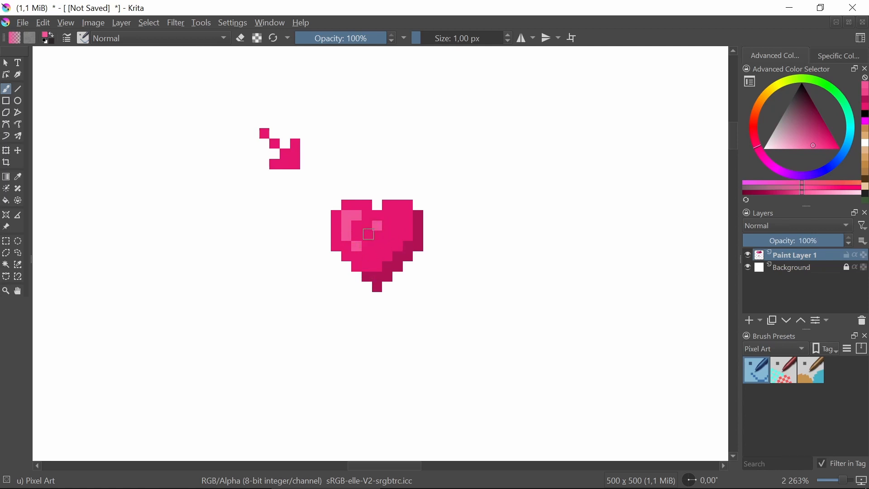
key("ctrl+z")
left_click(386, 216)
left_click(367, 226)
key("ctrl+z")
left_click(376, 228)
scroll(407, 208, "down", 3)
scroll(433, 243, "up", 3)
scroll(425, 249, "down", 2)
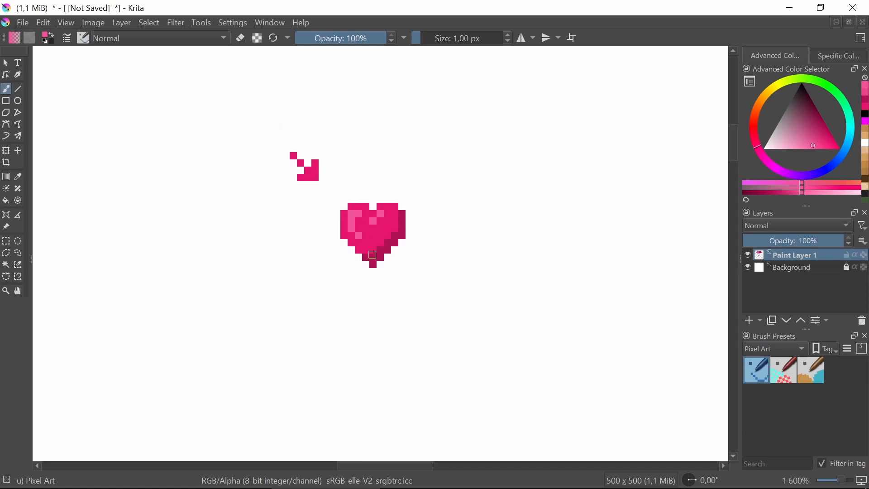
scroll(379, 232, "up", 1)
scroll(379, 233, "down", 1)
scroll(379, 232, "up", 2)
scroll(379, 233, "down", 1)
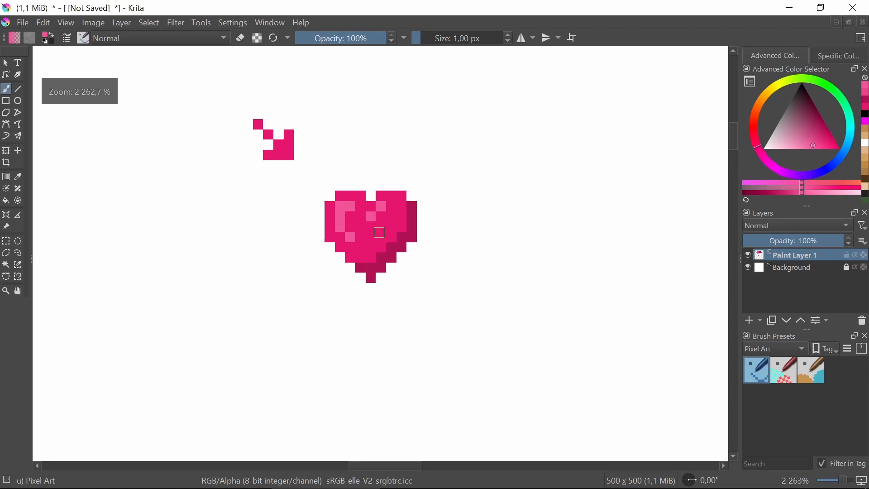
Sample the heart's dark pink shadow, lighten it slightly, and paint a mid-tone band along the shadow's inner edge
left_click(18, 177)
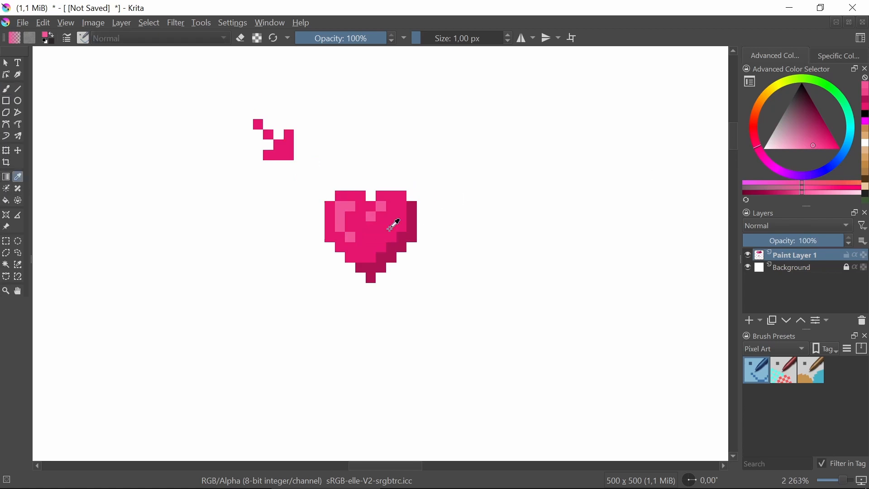
left_click(413, 235)
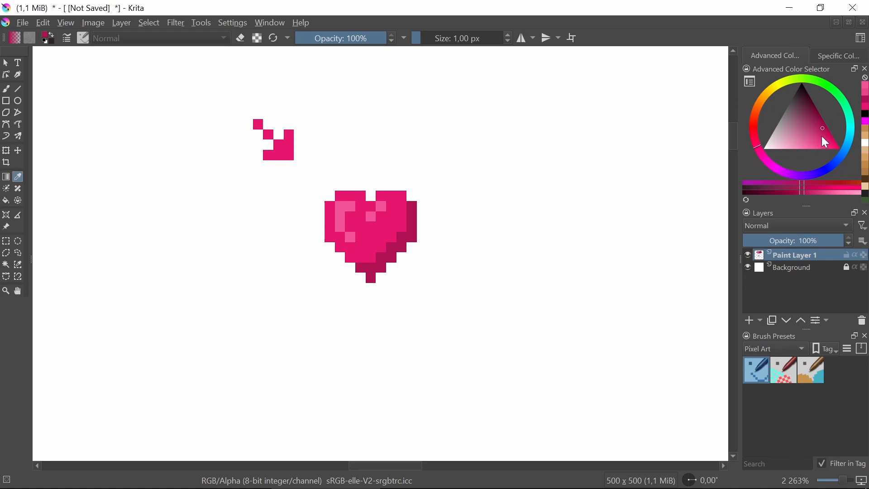
left_click(824, 136)
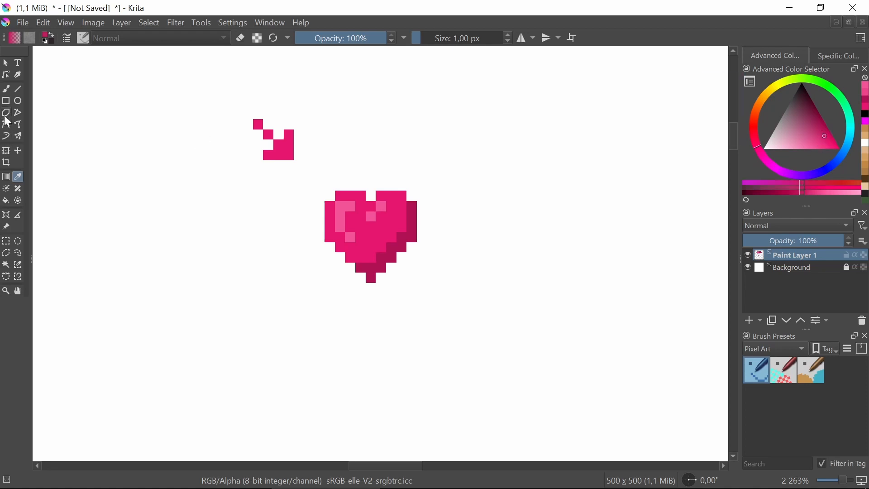
left_click(9, 94)
left_click(400, 224)
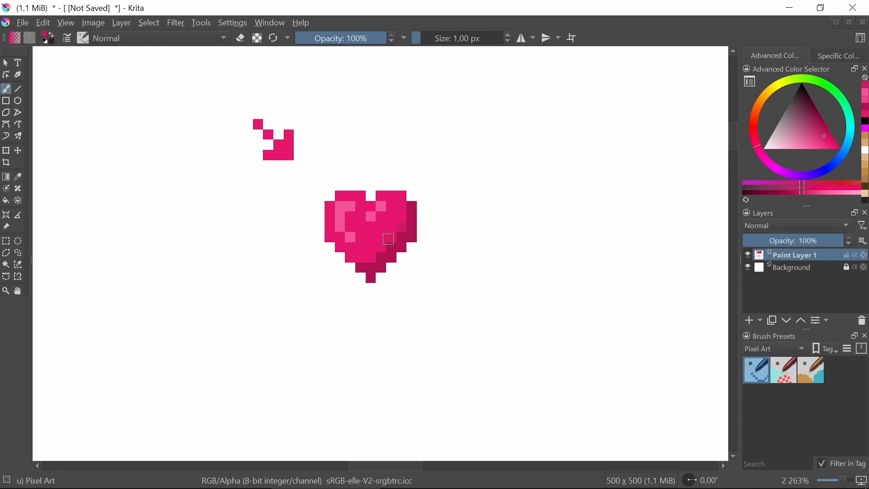
left_click(382, 251)
Sample the light pink highlight color and spread it over the outer edge and inner pixels of the heart's left lobe
left_click(19, 177)
left_click(342, 207)
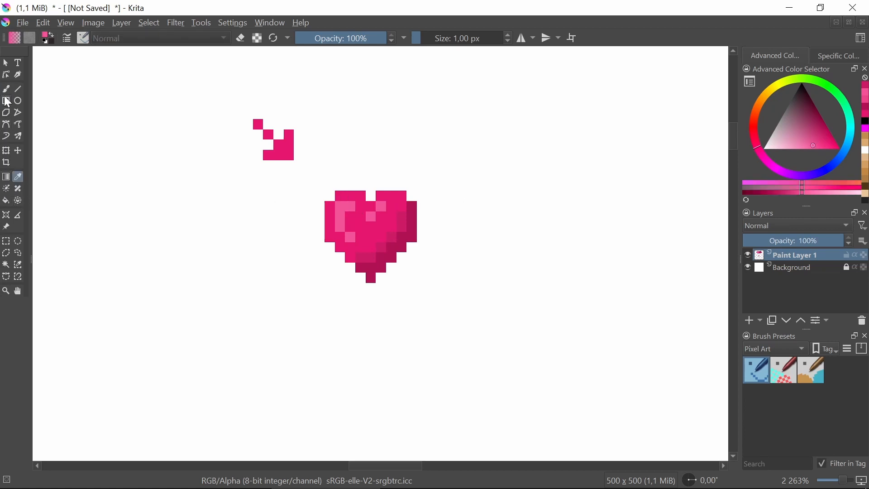
left_click(6, 89)
mouse_move(340, 195)
left_mouse_down()
mouse_move(351, 195)
mouse_move(329, 227)
mouse_move(342, 240)
left_mouse_up()
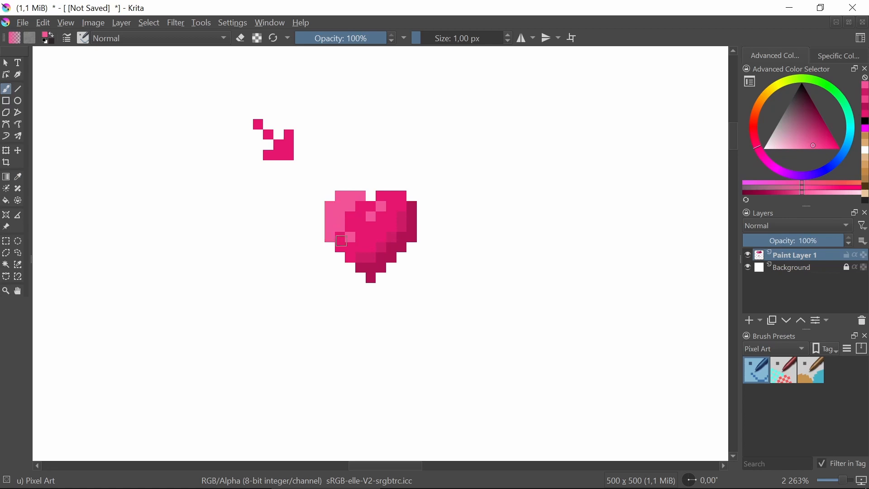
left_click(343, 239)
left_click(364, 207)
left_click(345, 216)
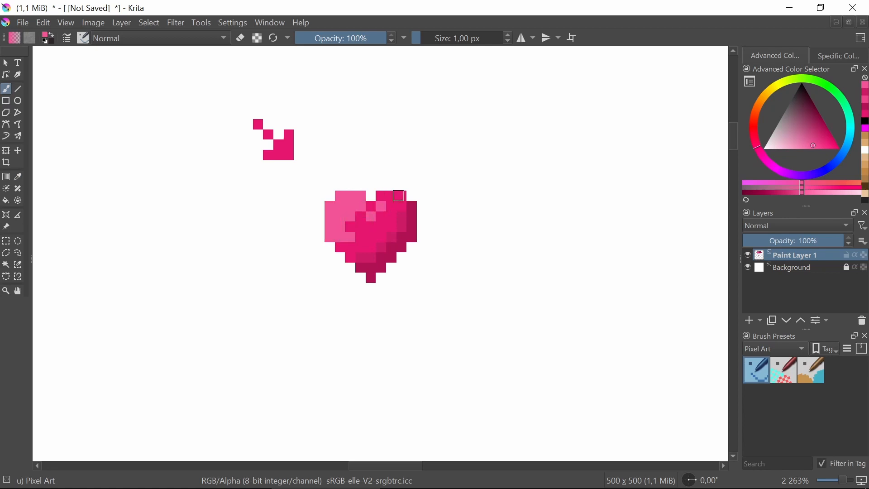
Choose an even lighter pink and repaint the heart's original highlight pixels in the left lobe and beside the notch
left_click_drag(805, 145, 803, 149)
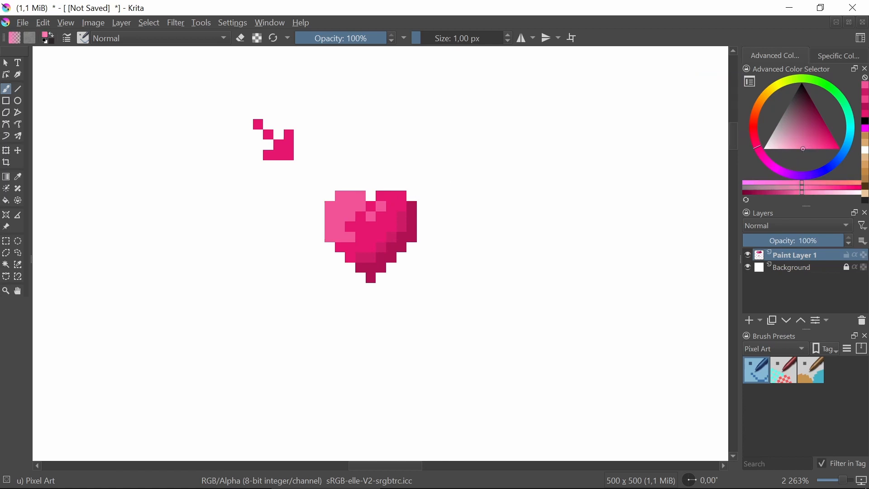
left_click(340, 201)
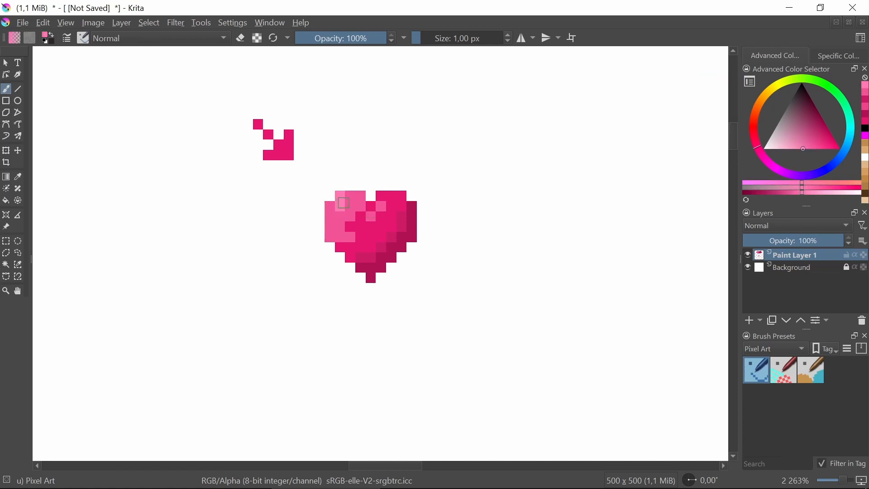
left_click(340, 229)
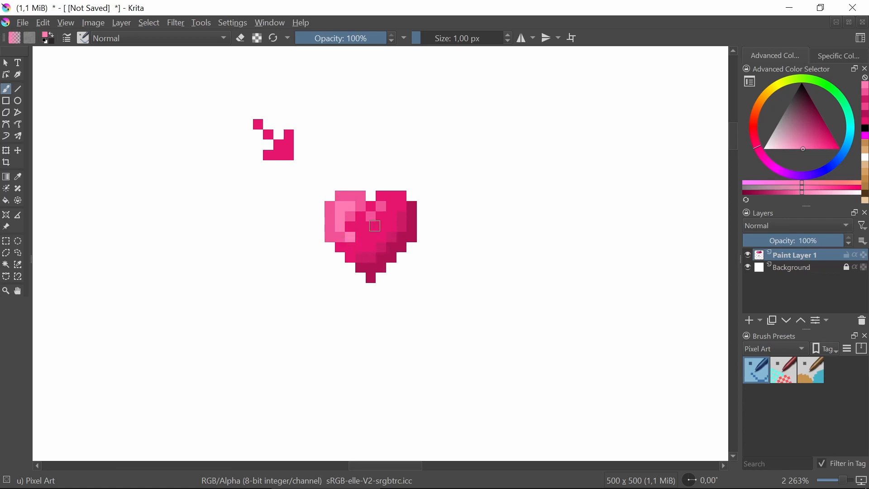
left_click(381, 206)
left_click(371, 215)
Sample the medium light pink and extend it along the right lobe's upper edge, under the notch, and around the left lobe's highlights
left_click(18, 176)
left_click(363, 201)
left_click(5, 89)
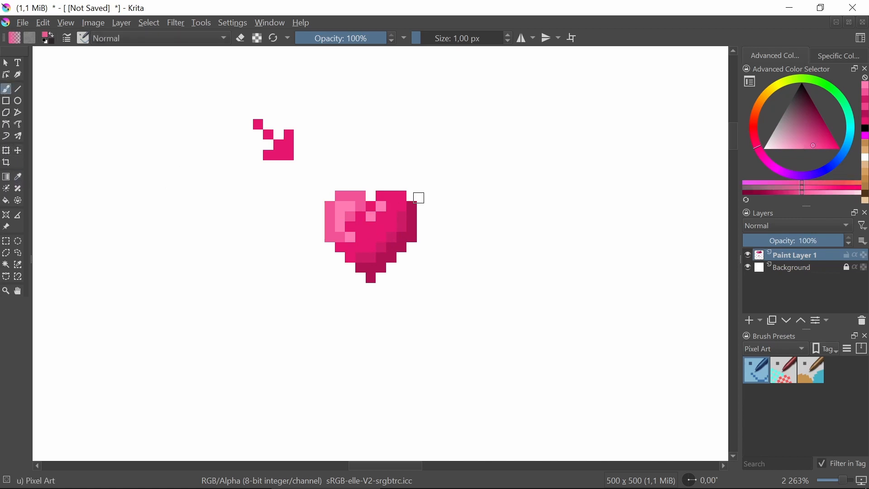
left_click_drag(380, 196, 391, 197)
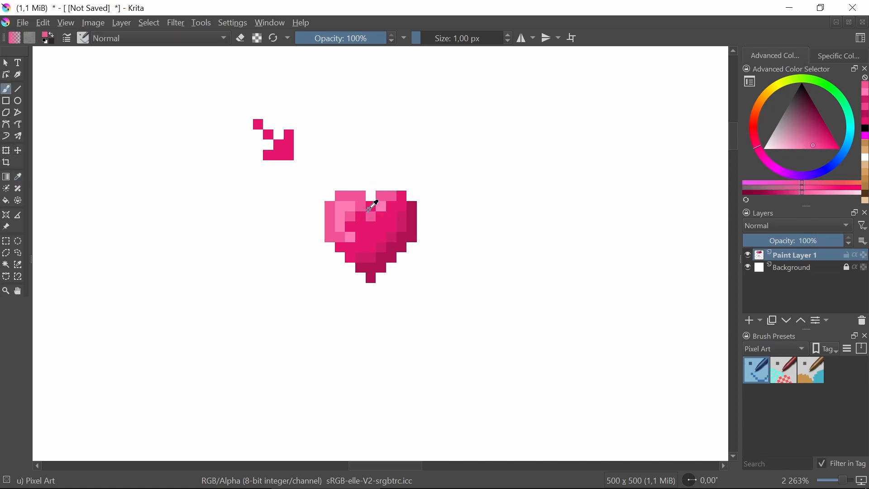
key("ctrl+z")
left_click(370, 206)
left_click(351, 227)
left_click(343, 250)
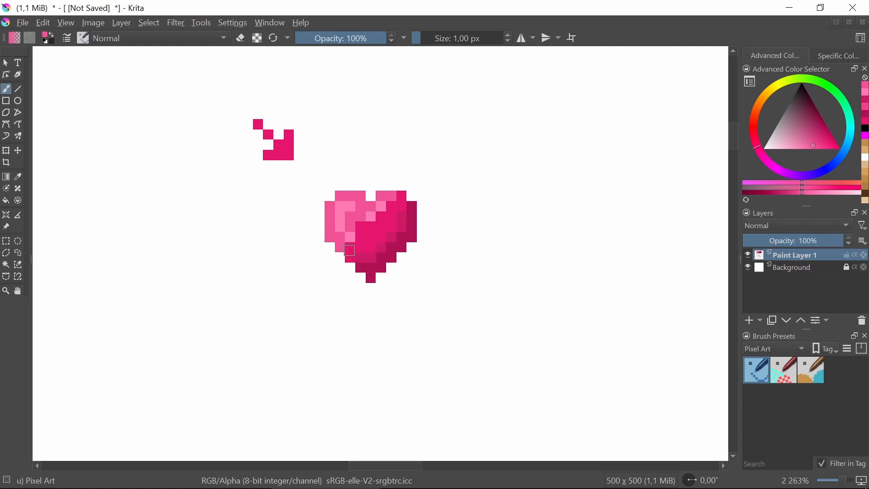
left_click(350, 251)
left_click(359, 227)
scroll(429, 237, "down", 6)
scroll(417, 235, "up", 3)
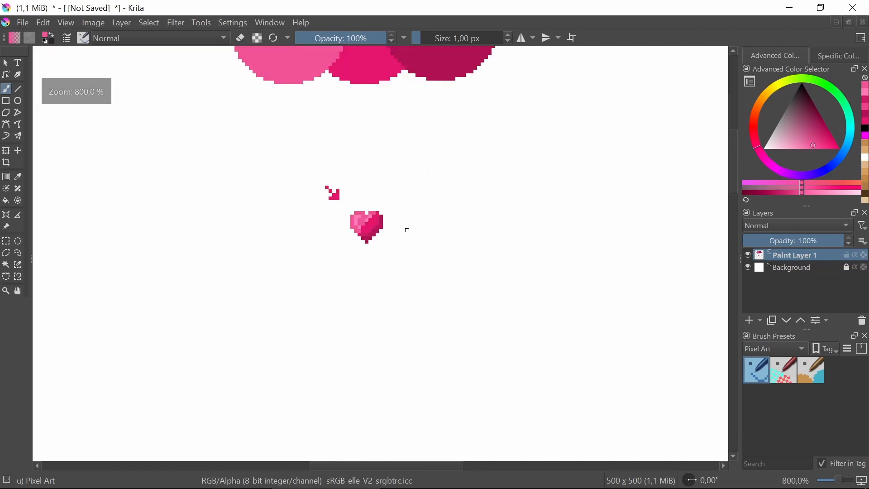
scroll(389, 226, "up", 3)
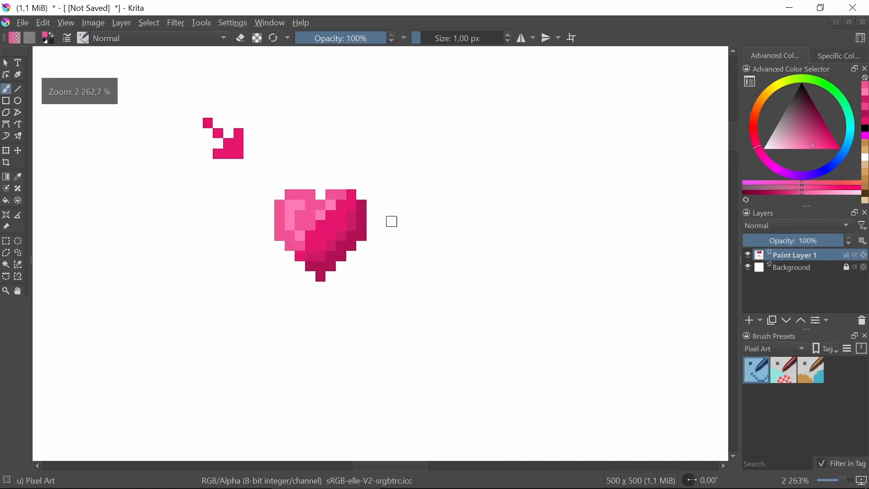
left_click_drag(345, 221, 389, 220)
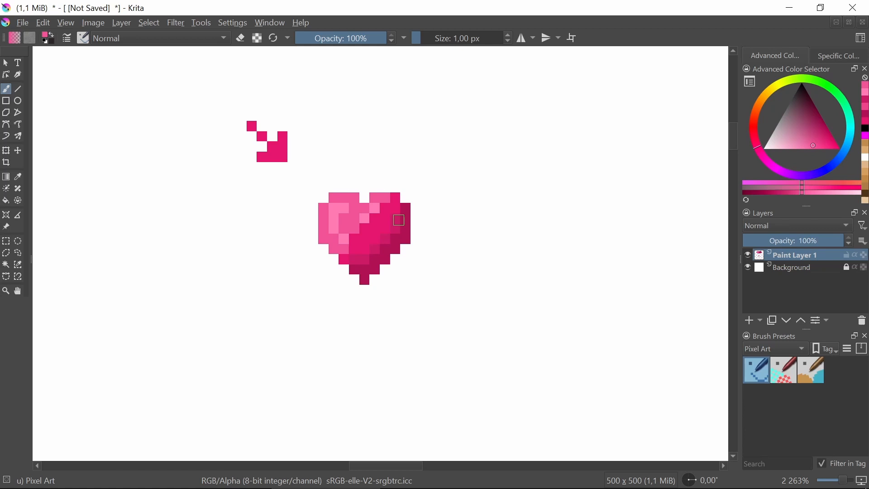
Undo the extra pink tones, returning the heart to its simple base, shadow and highlight shading
left_click(354, 228)
key("ctrl+z")
key("ctrl+z")
key("ctrl+z")
key("ctrl+z")
key("ctrl+z")
key("ctrl+z")
key("ctrl+z")
key("ctrl+z")
key("ctrl+z")
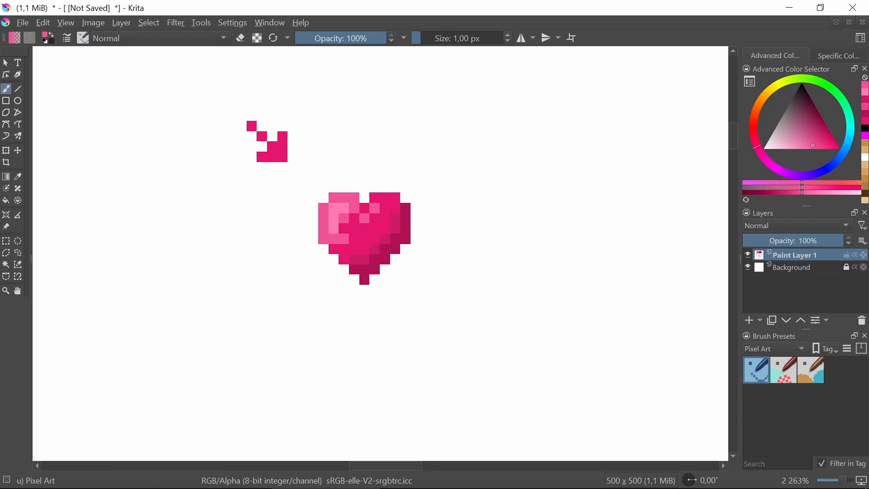
key("ctrl+z")
key("ctrl+z")
key("ctrl+z")
key("ctrl+z")
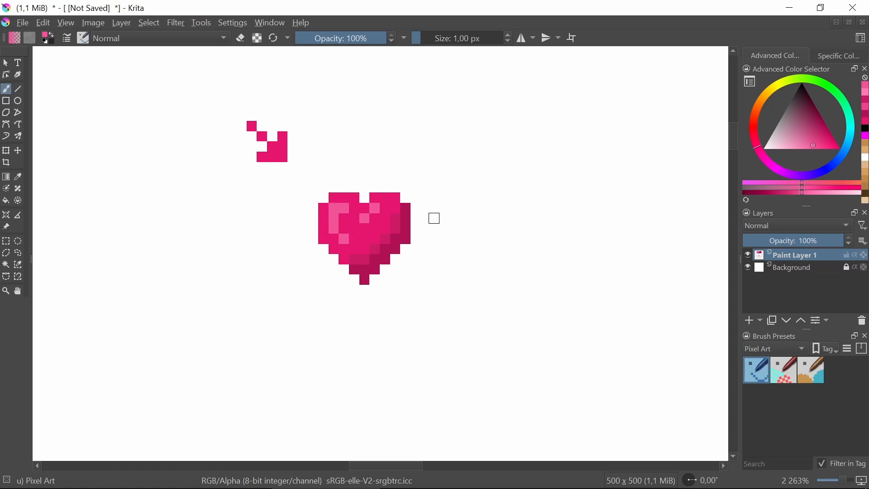
key("ctrl+z")
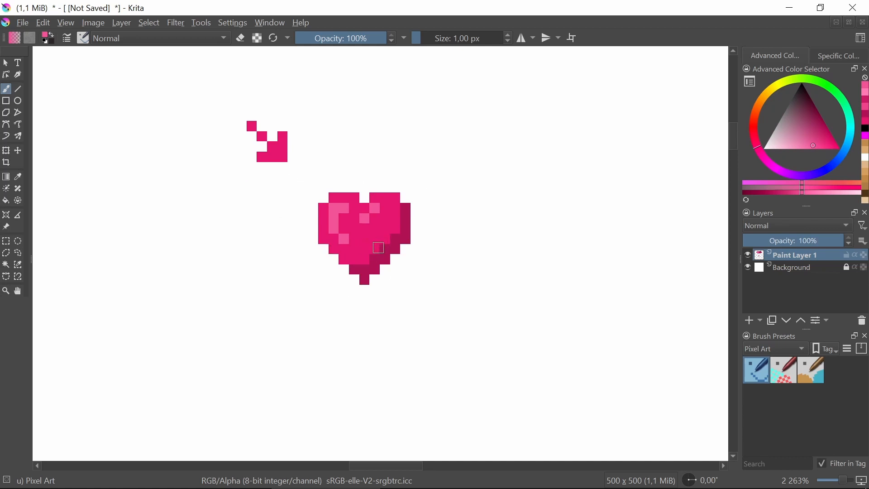
scroll(380, 248, "down", 2)
scroll(393, 231, "up", 3)
scroll(400, 223, "down", 2)
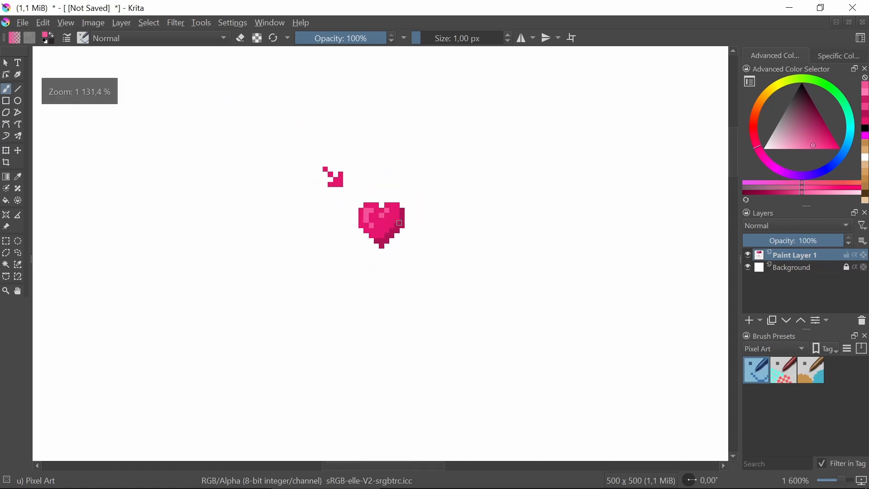
scroll(423, 234, "down", 1)
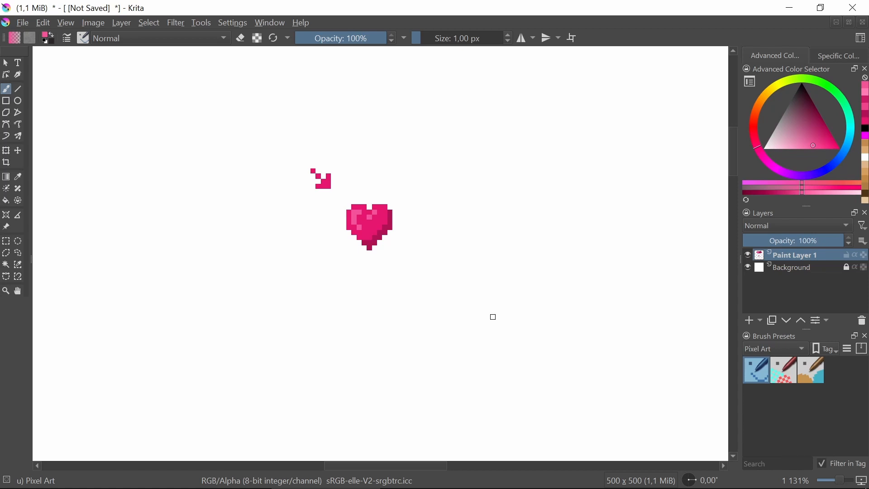
Set the painting color to black and draw a large circle outline on the empty canvas right of the heart
left_click_drag(554, 275, 329, 278)
left_click_drag(425, 254, 392, 274)
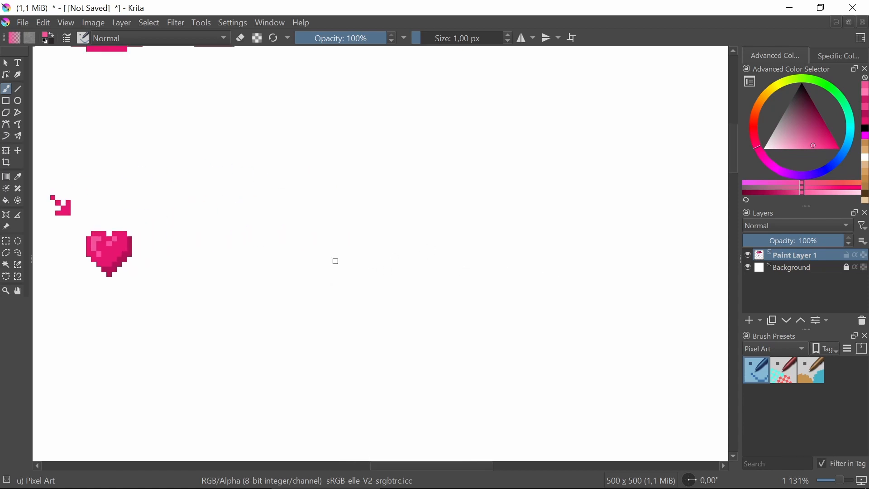
left_click(18, 101)
left_click_drag(814, 154, 823, 54)
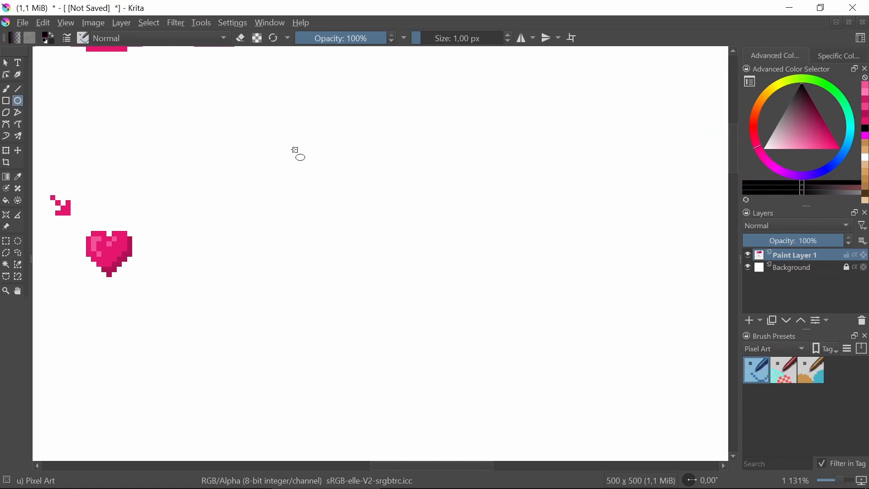
left_click_drag(295, 149, 459, 307)
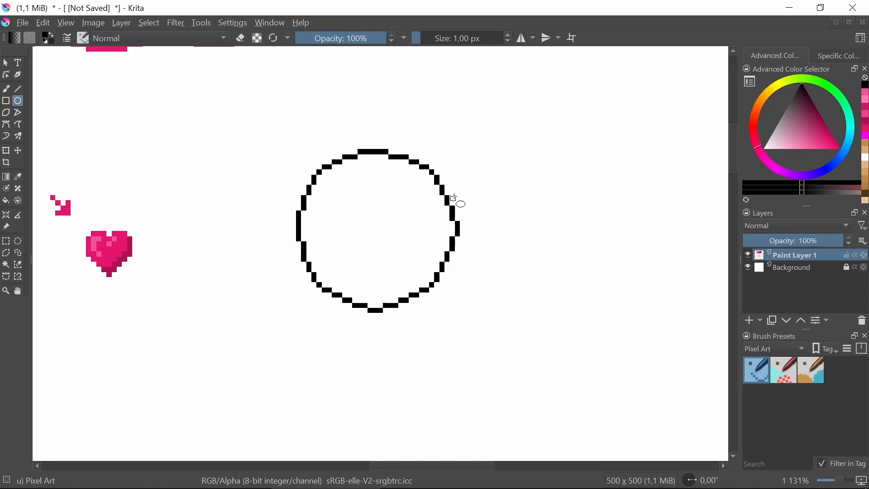
scroll(371, 203, "up", 1)
scroll(374, 206, "down", 1)
Select the circle's right half with a 20 by 50 px rectangle and copy it to a new layer
left_click(6, 241)
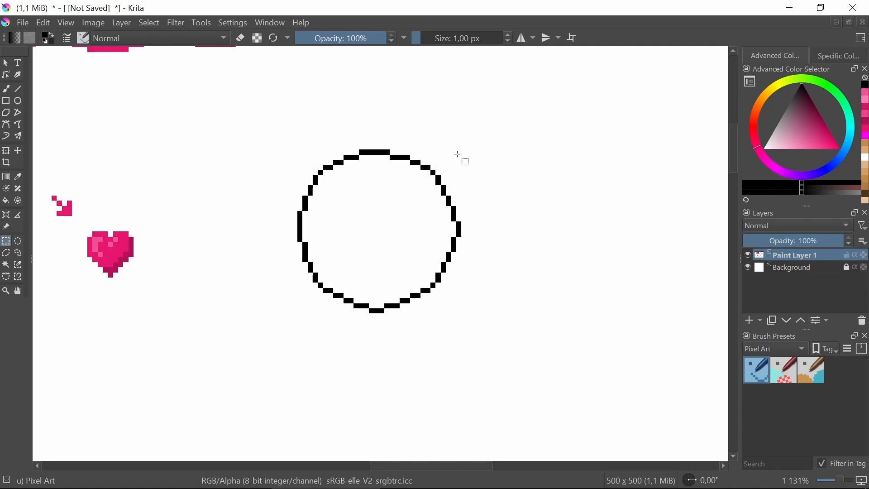
left_click_drag(489, 123, 385, 381)
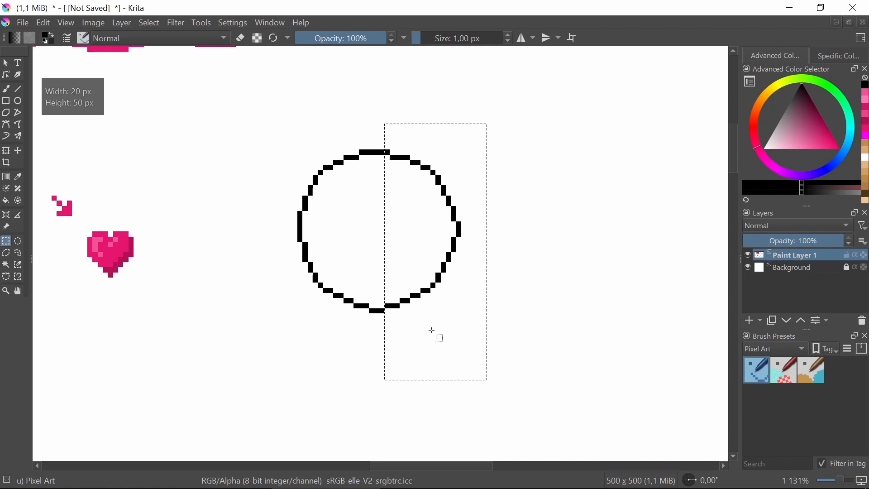
key("ctrl+alt+j")
Mirror the copied half-circle horizontally and move it over the circle's left side
key("ctrl+t")
right_click(480, 236)
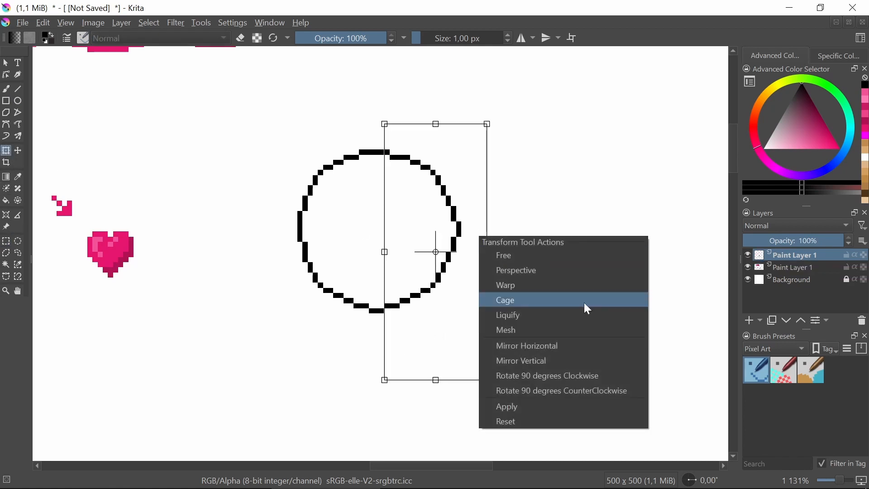
left_click(550, 346)
left_click(18, 150)
left_click_drag(410, 205, 308, 206)
Delete the original left arc on the lower layer, merge the mirrored half down, and clear the selection
left_click(789, 266)
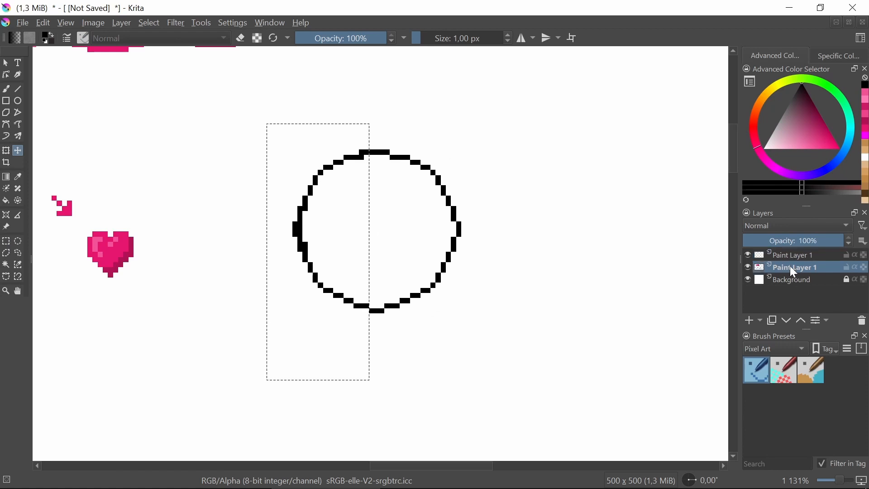
left_click(791, 257)
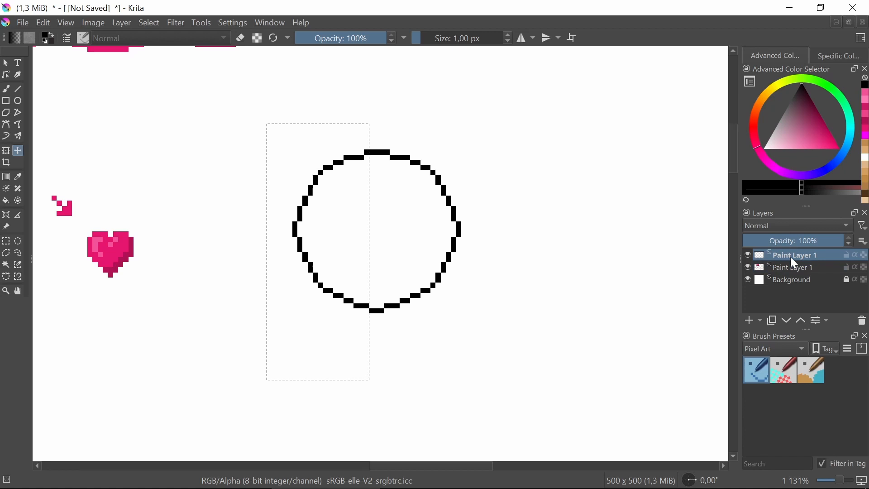
key("ctrl+e")
left_click(5, 241)
left_click(193, 250)
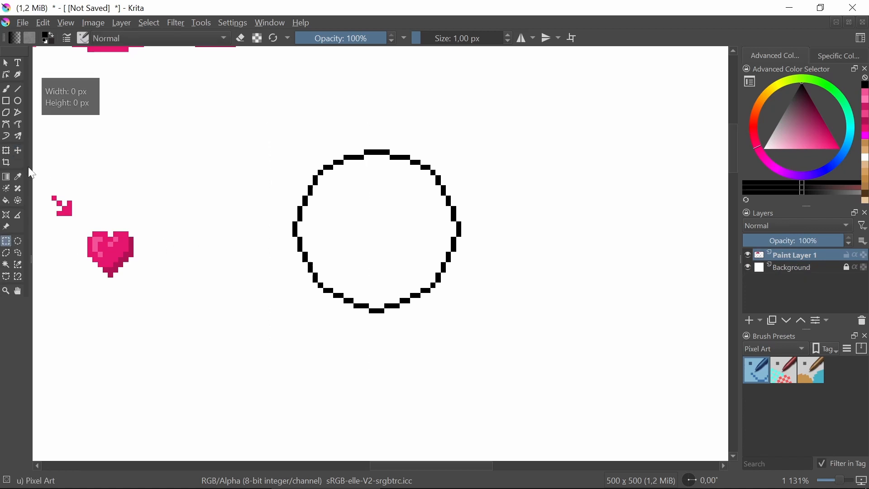
Try drawing a small black circle outline of about 5 by 5 px above the heart and undo it
left_click(18, 101)
left_click_drag(190, 135, 218, 161)
scroll(258, 163, "up", 2)
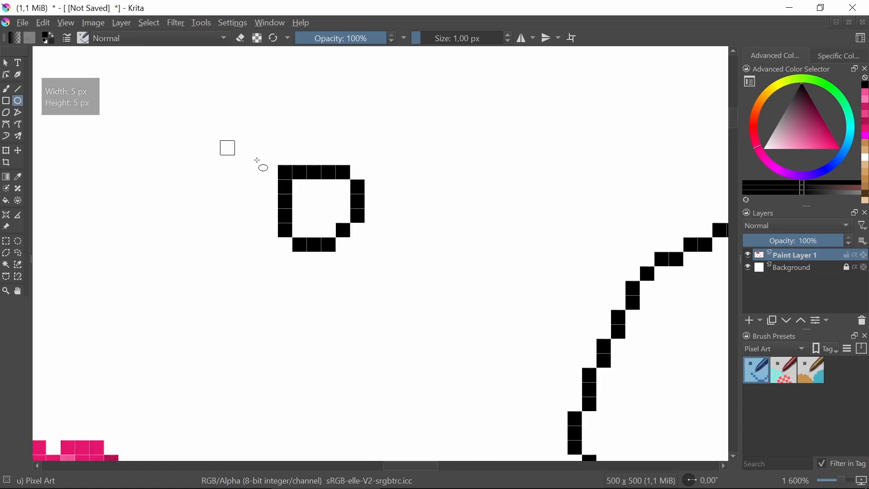
scroll(338, 187, "down", 1)
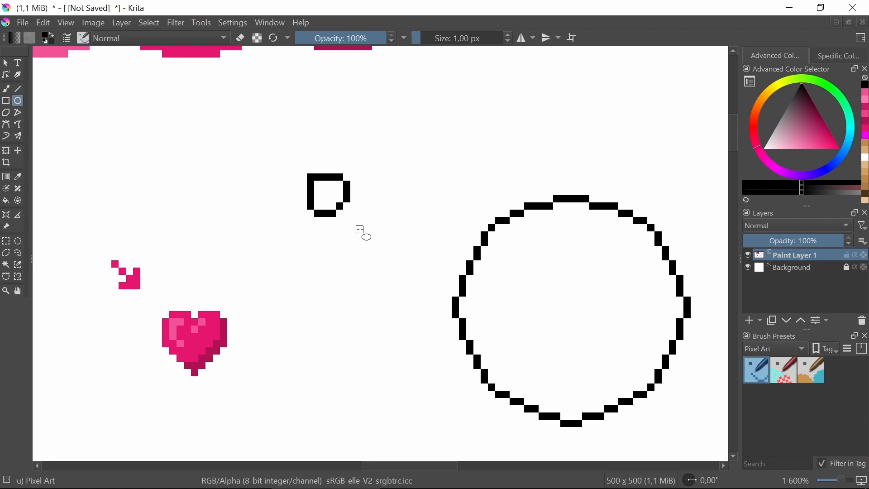
key("ctrl+z")
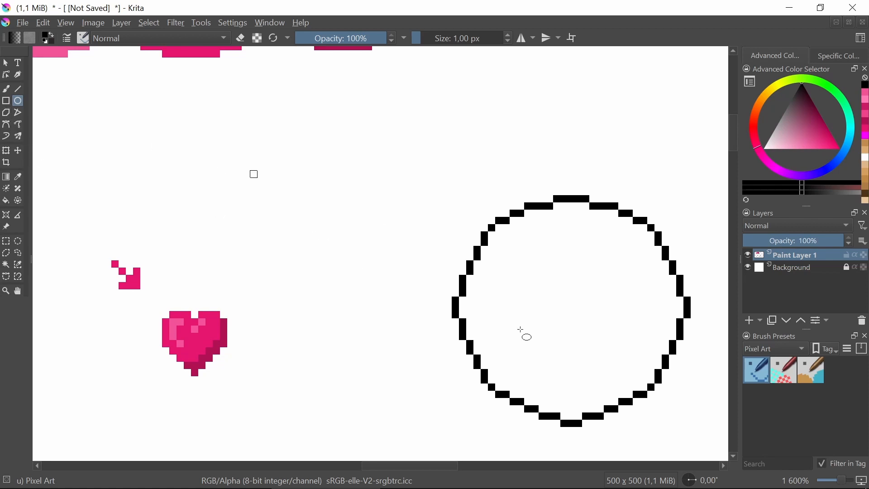
left_click_drag(516, 330, 329, 256)
scroll(352, 203, "down", 2)
scroll(351, 199, "up", 2)
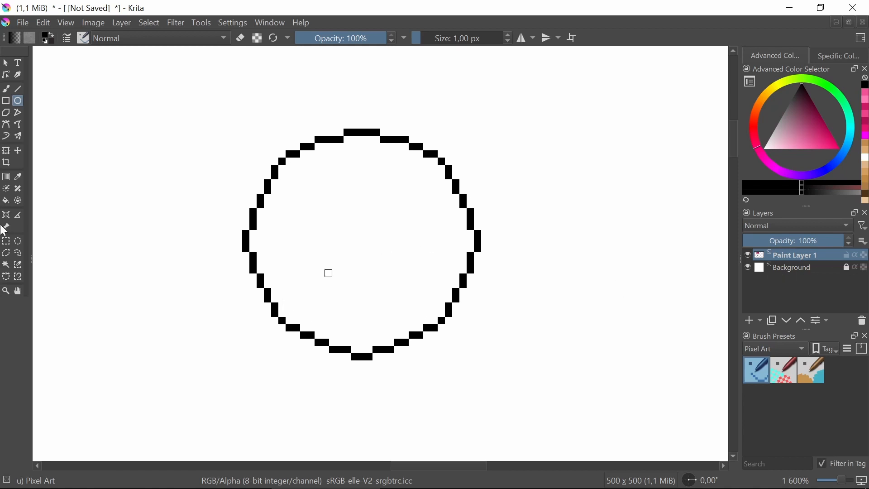
Draw black pixels just inside the circle outline's left and right bulges to make both sides straight vertical runs
left_click(6, 241)
left_click(6, 88)
scroll(328, 260, "up", 2)
left_click_drag(178, 206, 179, 241)
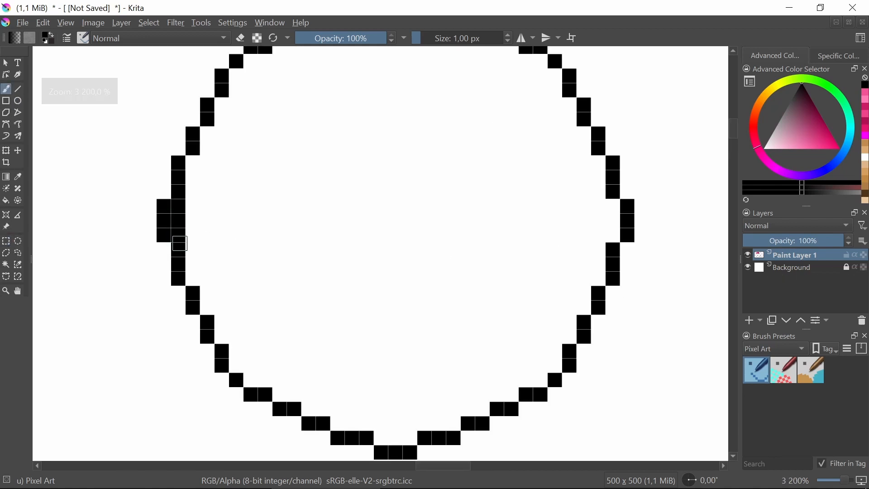
left_click_drag(614, 208, 615, 234)
scroll(422, 247, "down", 1)
left_click_drag(426, 242, 411, 255)
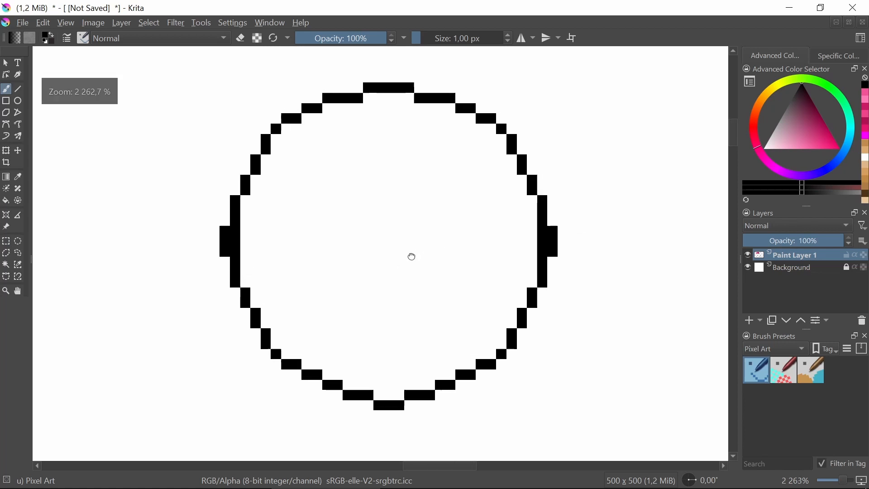
Draw short black diagonal pixel runs just inside the outline at the circle's four diagonal corners
left_click_drag(290, 130, 276, 138)
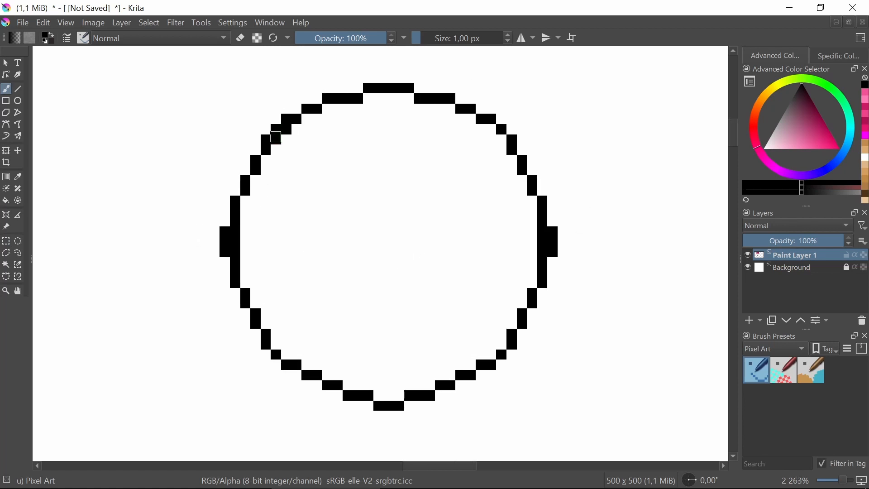
left_click_drag(490, 129, 509, 156)
left_click_drag(501, 337, 493, 361)
left_click_drag(275, 346, 286, 356)
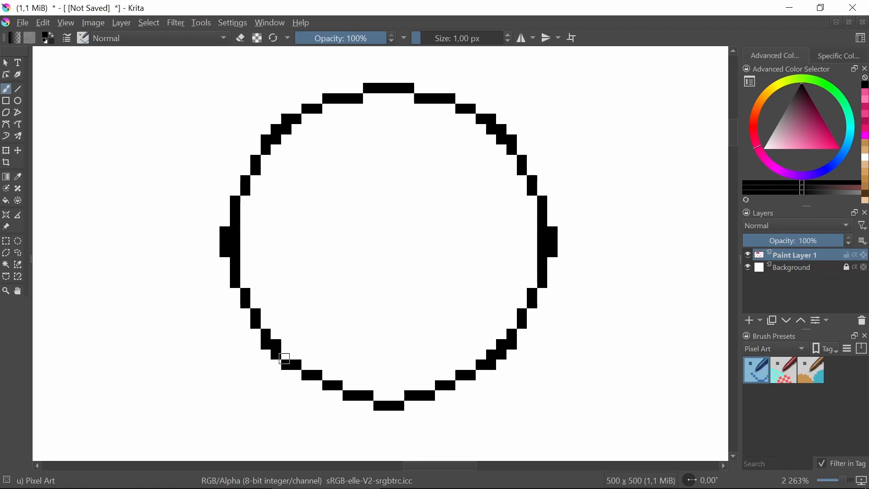
Sample white and paint over the surplus outer pixels at the circle's upper-left diagonal and on its left and right bulges
left_click(18, 177)
left_click(105, 194)
left_click(6, 89)
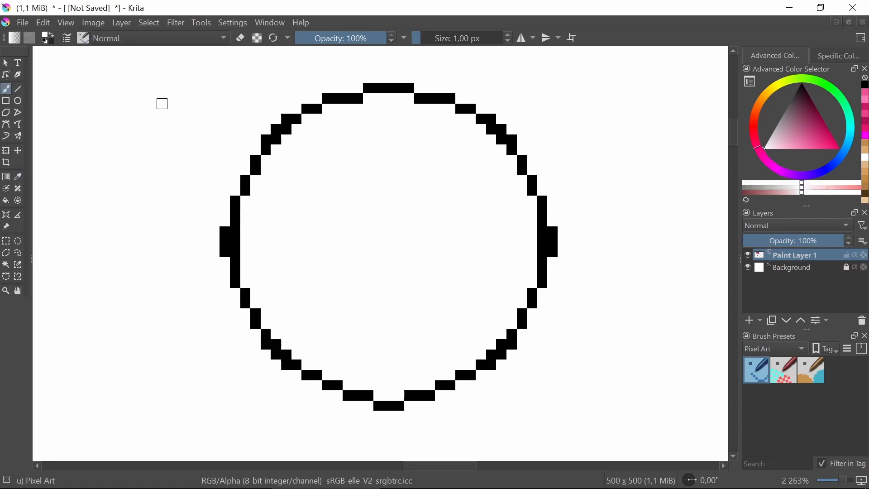
left_click(285, 118)
left_click(272, 127)
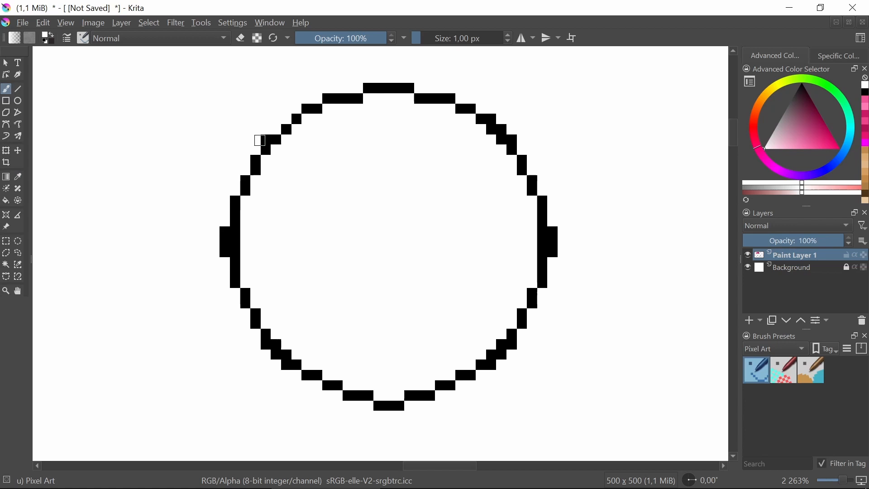
left_click_drag(225, 232, 225, 258)
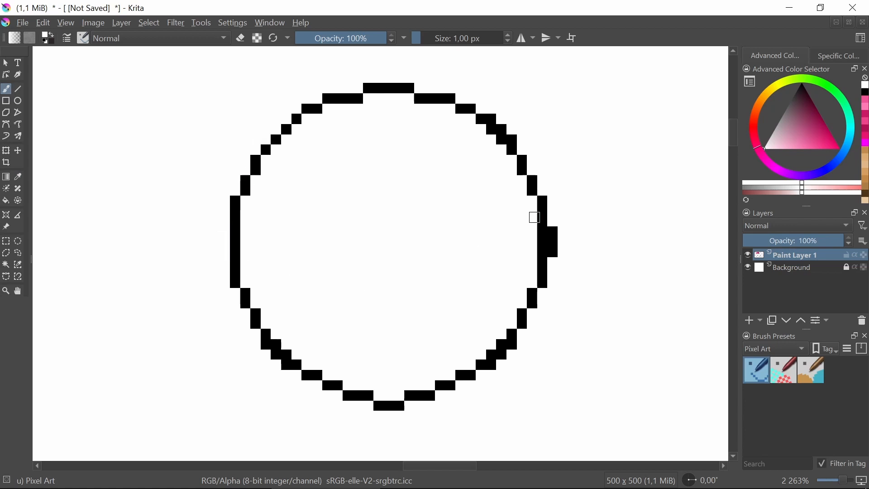
left_click(558, 227)
left_click_drag(557, 241, 554, 253)
Paint the surplus outer pixels white at the circle's upper-right, lower-right and lower-left diagonals
left_click_drag(486, 124, 516, 140)
left_click_drag(515, 346, 481, 373)
left_click(285, 364)
left_click_drag(280, 362, 258, 348)
scroll(359, 229, "down", 6)
scroll(395, 221, "up", 7)
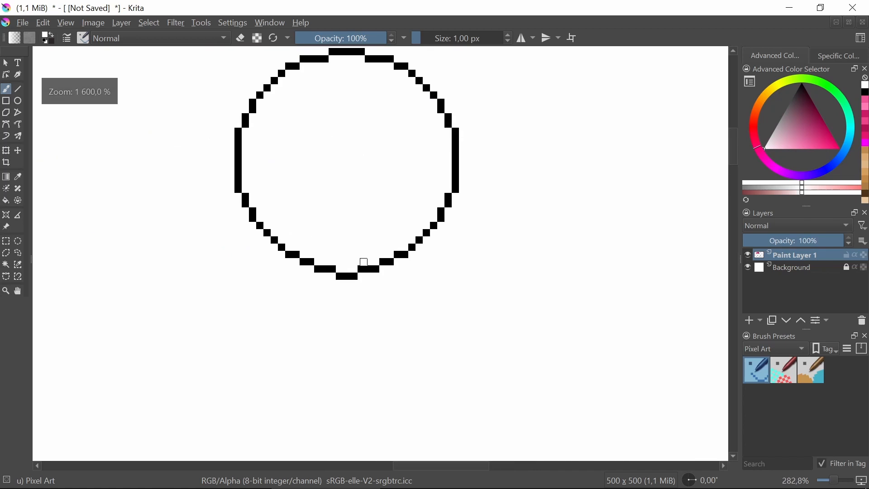
Paint the circle's protruding bottom pixels white and close the gap with a straight black run one row higher
left_click_drag(359, 277, 288, 265)
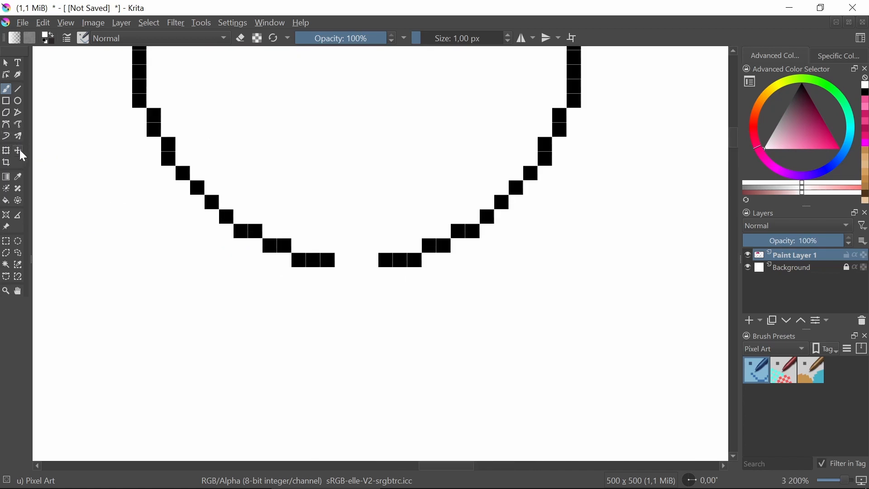
left_click(18, 176)
left_click(322, 261)
left_click(6, 88)
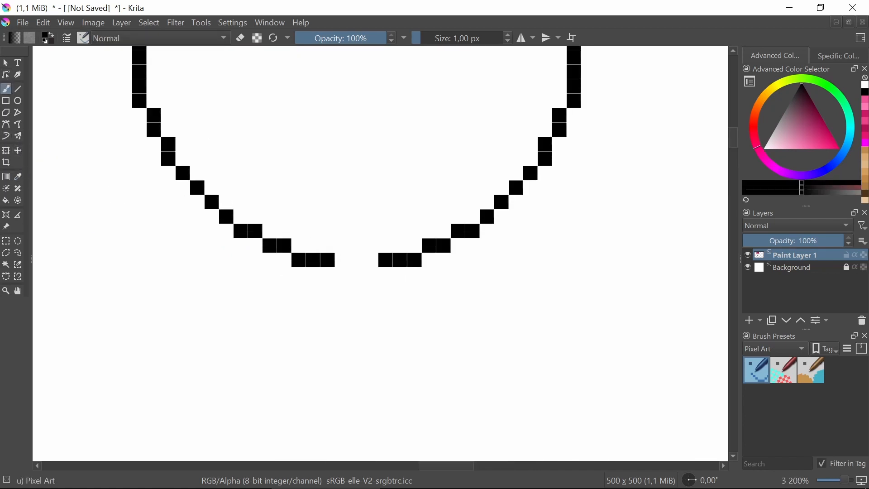
left_click_drag(343, 260, 379, 260)
left_click_drag(386, 222, 383, 268)
scroll(392, 257, "down", 6)
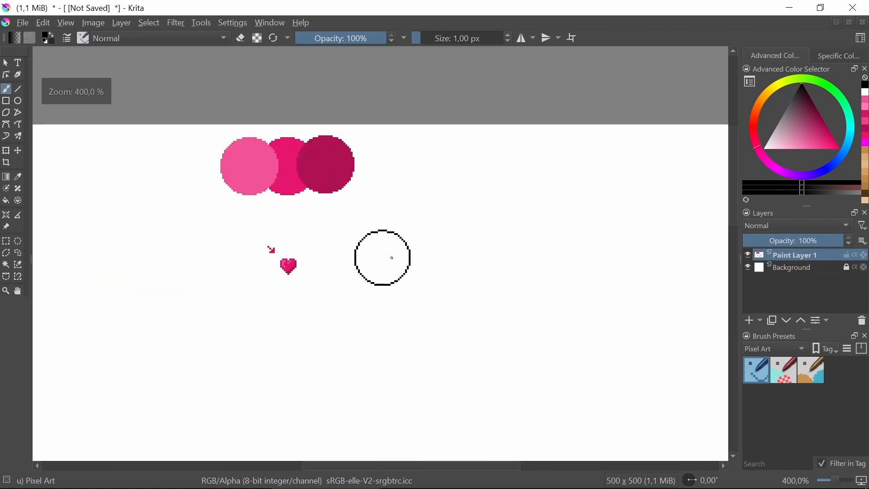
scroll(392, 256, "up", 3)
scroll(363, 248, "down", 1)
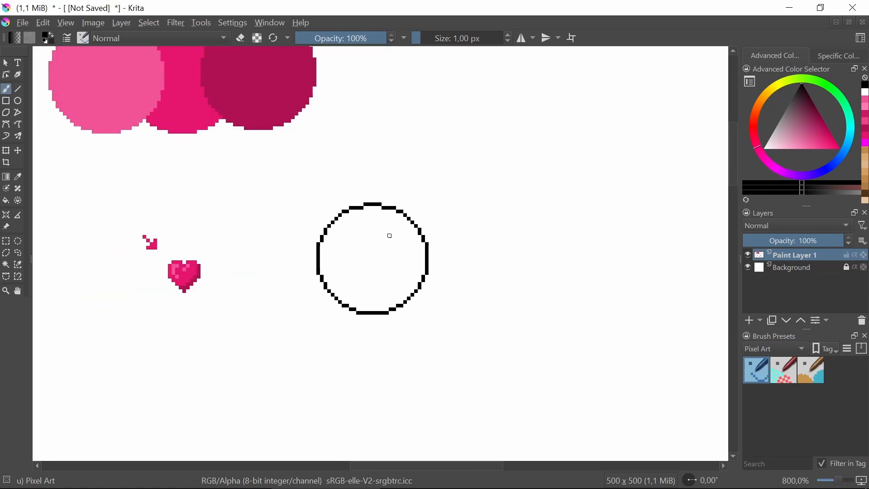
scroll(334, 239, "up", 2)
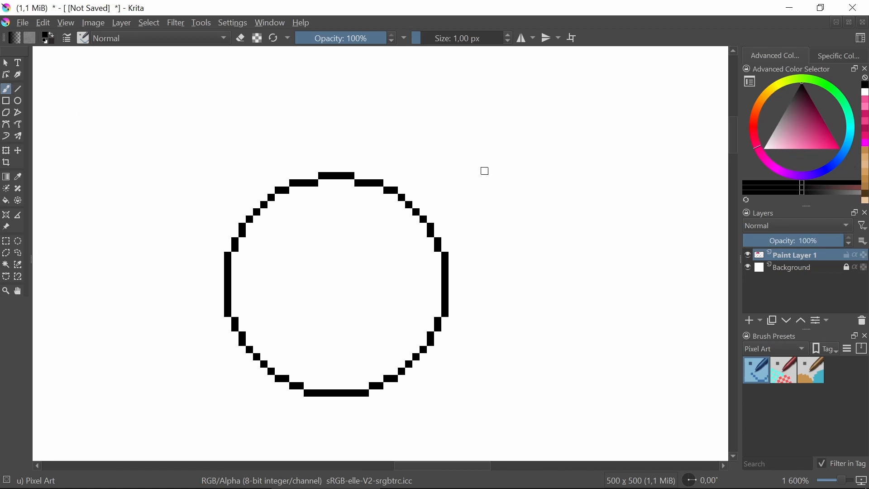
Draw a small black pixel arrow beyond the circle's upper right, pointing down-left toward it as the light direction
scroll(464, 177, "down", 2)
scroll(464, 176, "up", 3)
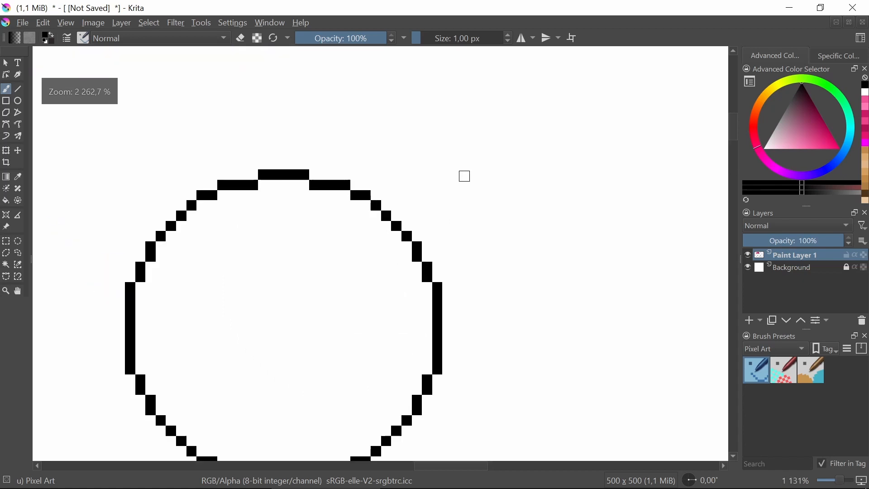
left_click_drag(482, 153, 458, 174)
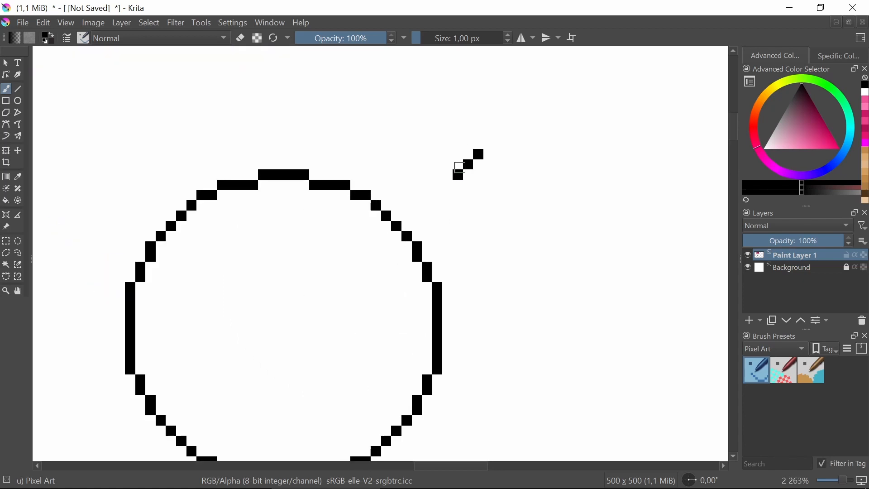
left_click(457, 155)
left_click(468, 175)
left_click(488, 175)
key("ctrl+z")
left_click(478, 174)
left_click_drag(491, 137, 491, 144)
key("ctrl+z")
left_click(488, 142)
scroll(518, 176, "down", 3)
scroll(483, 194, "up", 2)
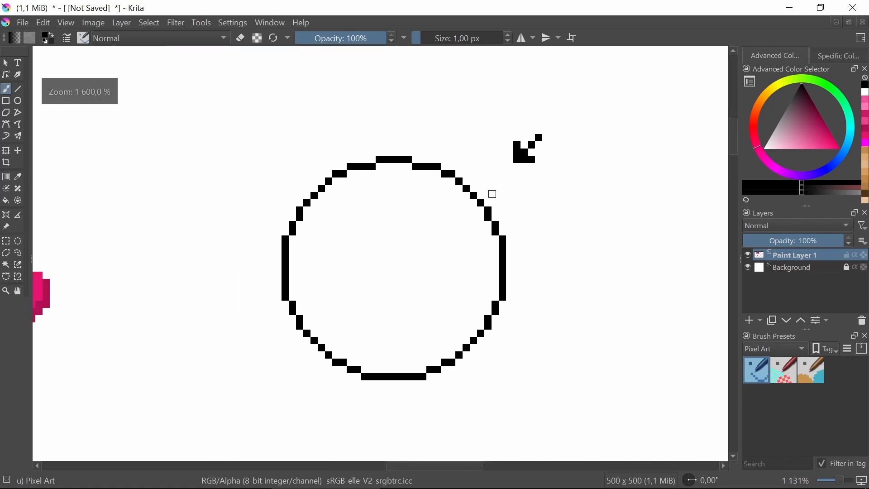
Fill the circle's interior with medium grey
mouse_move(489, 207)
left_mouse_down()
mouse_move(422, 201)
mouse_move(432, 191)
left_mouse_up()
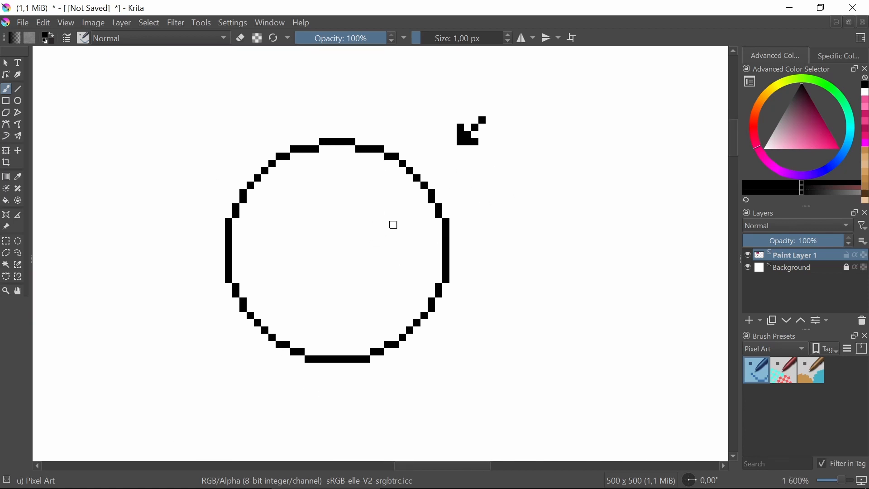
left_click_drag(202, 288, 539, 265)
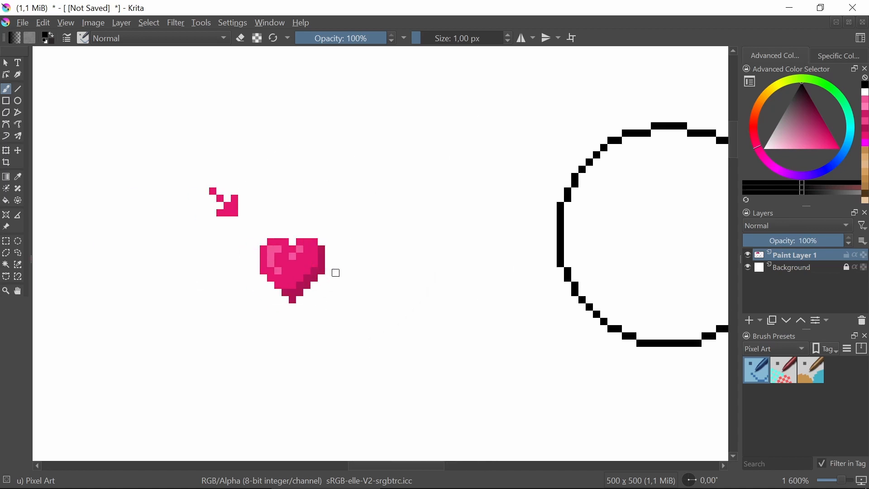
left_click_drag(625, 281, 345, 319)
left_click_drag(432, 306, 398, 305)
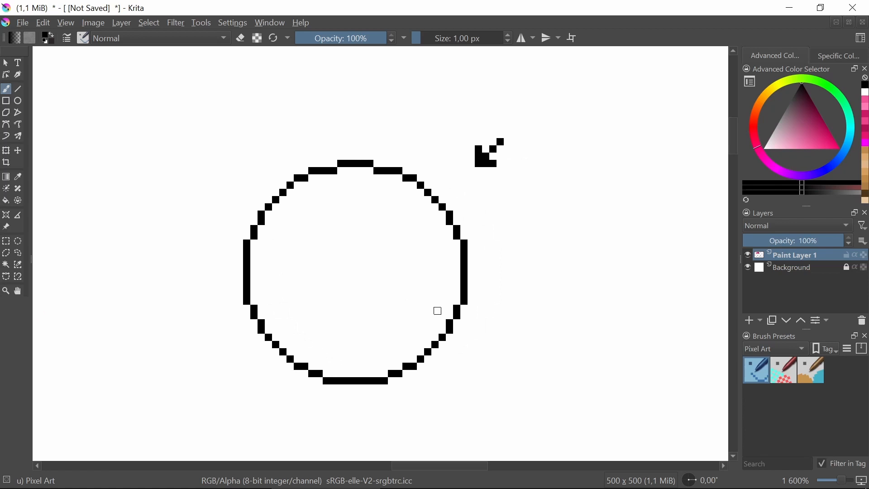
left_click_drag(804, 105, 778, 113)
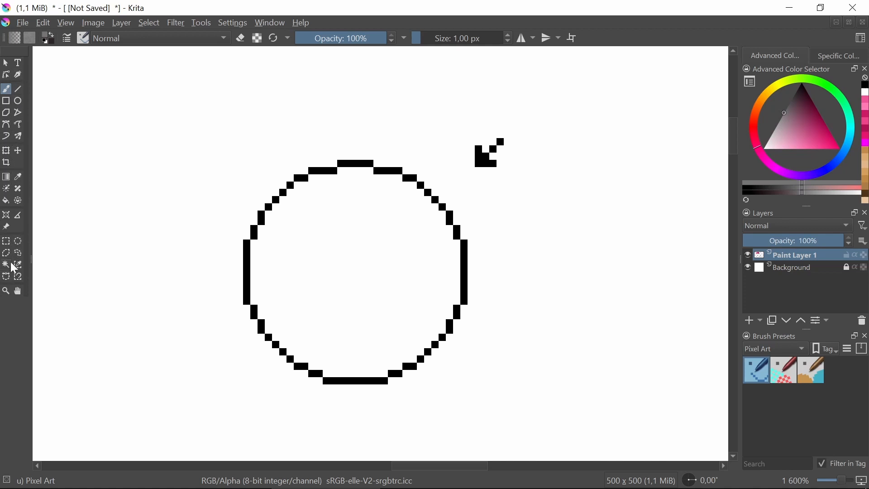
left_click(6, 200)
left_click(412, 259)
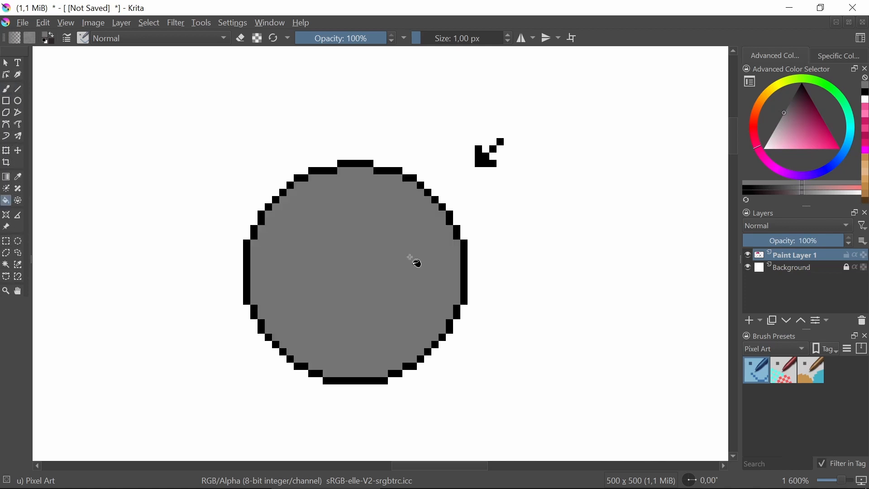
Fill the circle's interior with the outline's black and recolour the whole disc dark grey
left_click(19, 177)
left_click(349, 164)
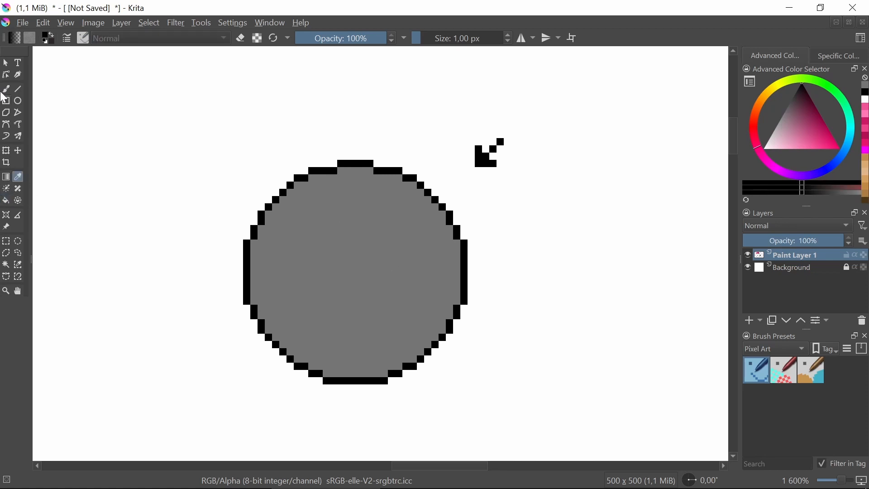
left_click(6, 200)
left_click(326, 243)
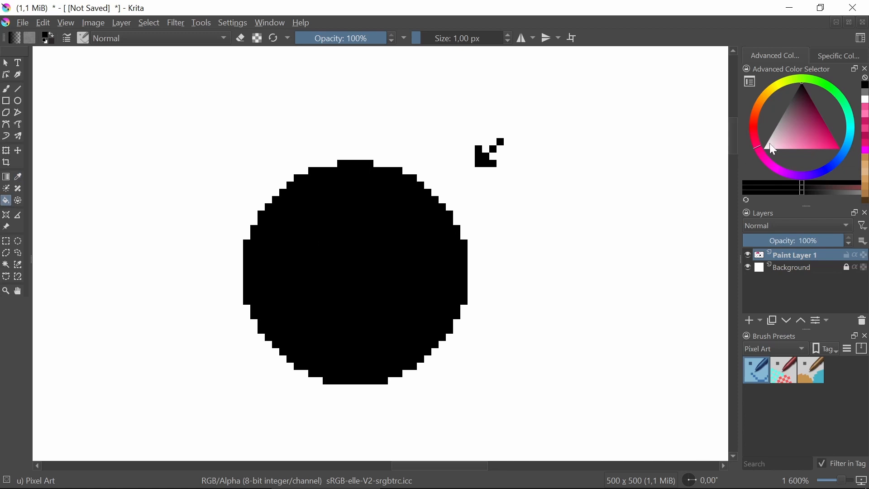
left_click(779, 107)
left_click(321, 260)
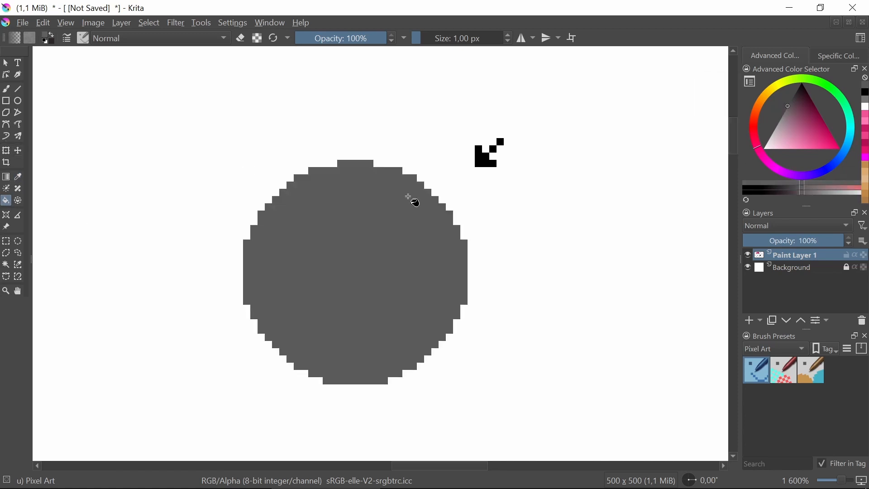
scroll(412, 201, "down", 2)
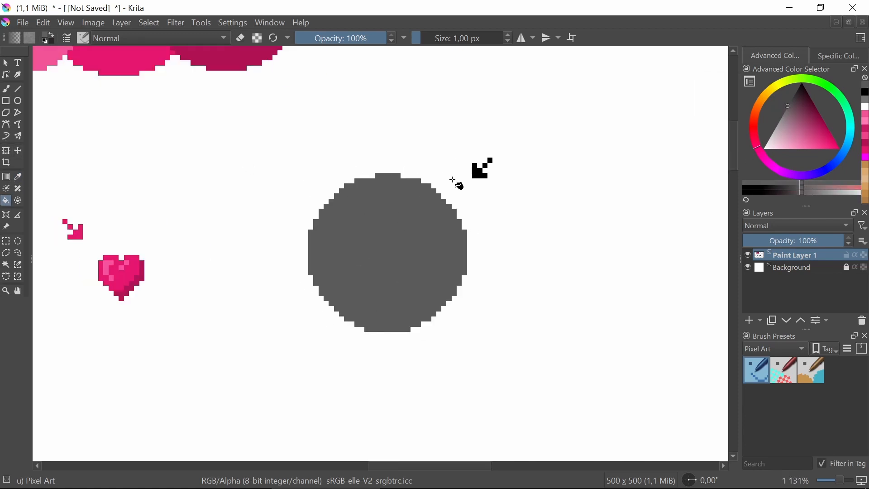
scroll(402, 199, "up", 2)
scroll(404, 203, "down", 2)
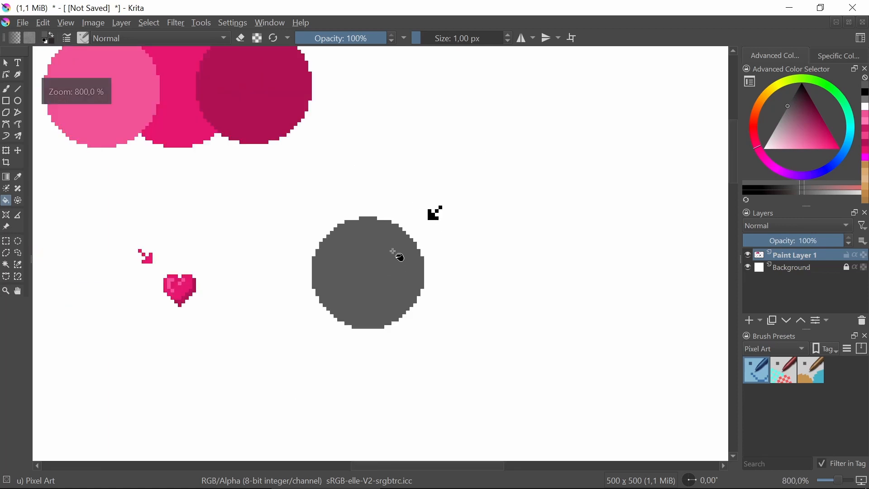
scroll(394, 253, "up", 3)
scroll(376, 227, "down", 2)
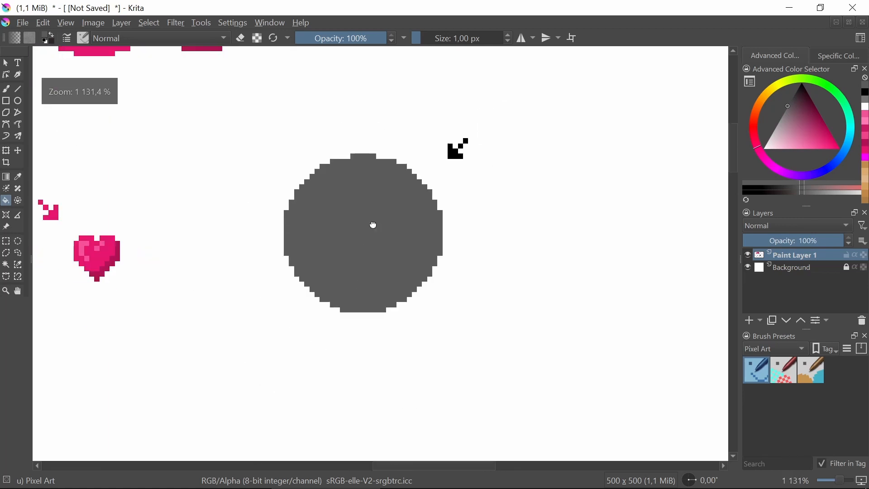
scroll(369, 233, "up", 1)
scroll(374, 233, "up", 1)
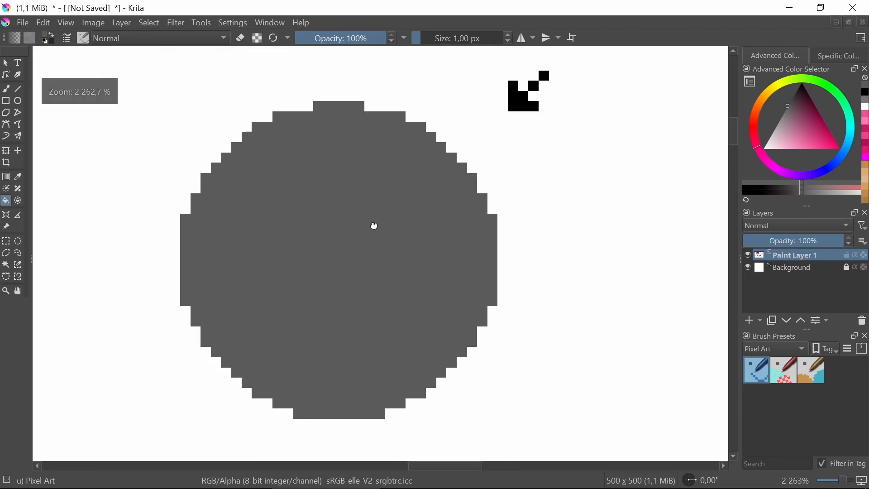
Try two lighter greys with brush strokes on the dark grey disc and undo each stroke
key("b")
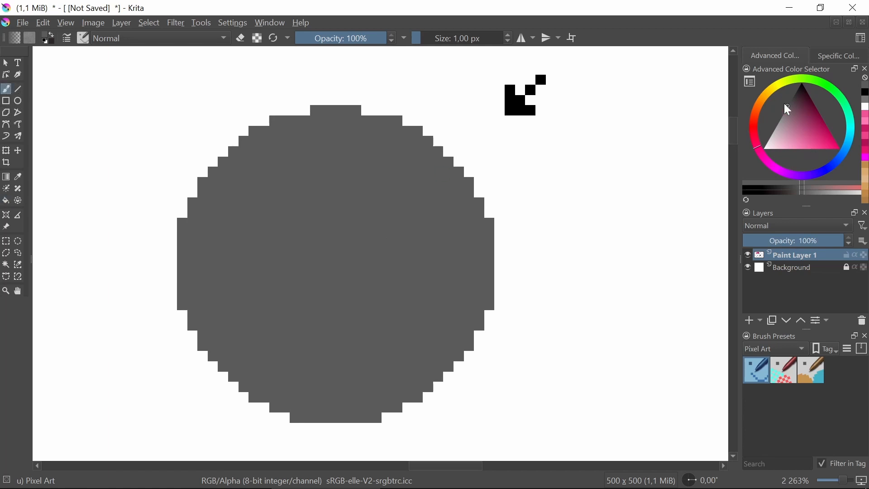
left_click(783, 118)
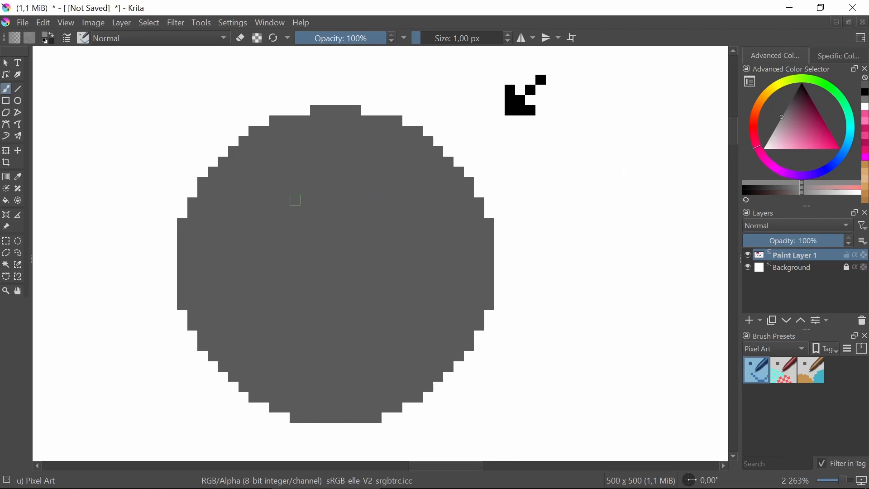
left_click_drag(264, 203, 354, 254)
key("ctrl+z")
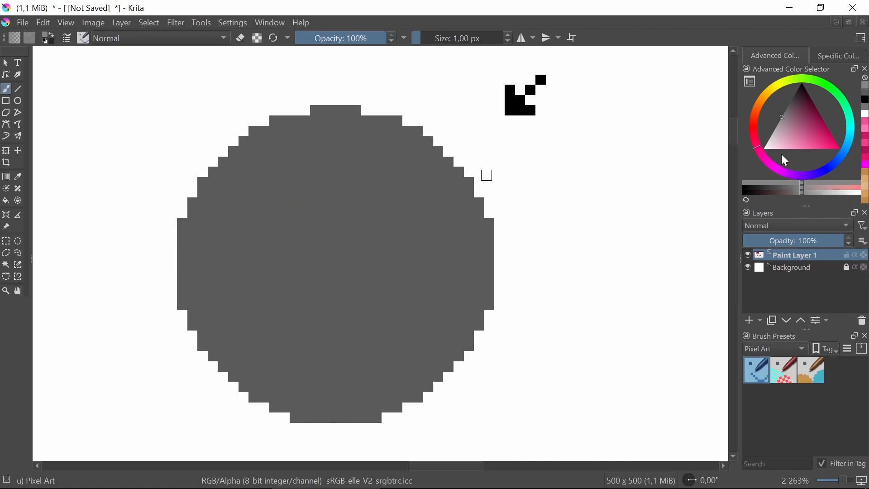
left_click(783, 115)
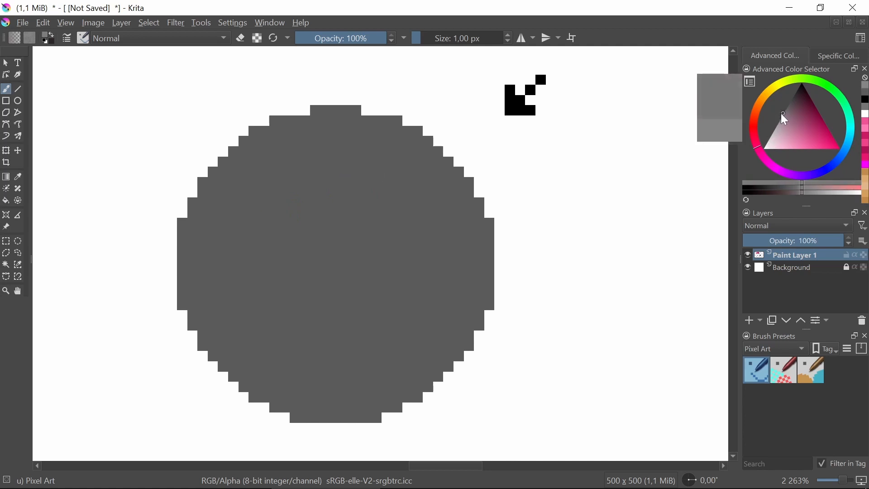
left_click_drag(355, 144, 420, 196)
key("ctrl+z")
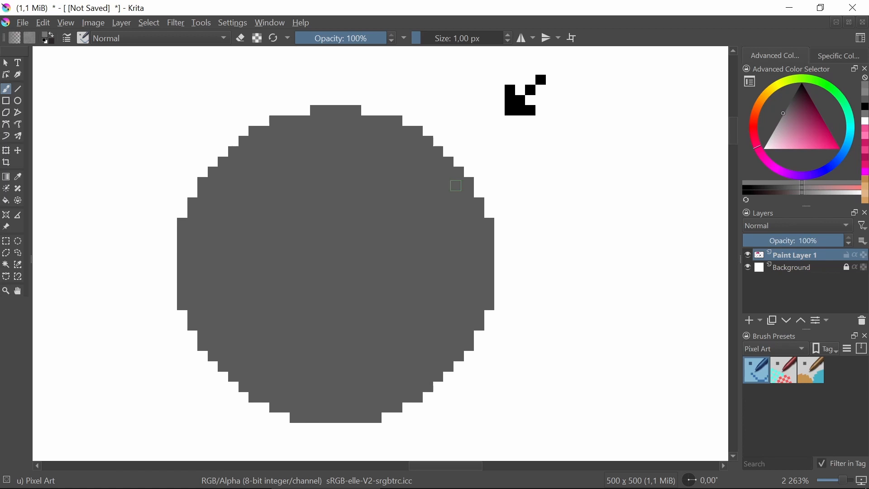
Choose a darker grey than the disc, test it with a diagonal stroke across the middle, and undo the stroke
left_click(791, 101)
left_click_drag(282, 232, 346, 326)
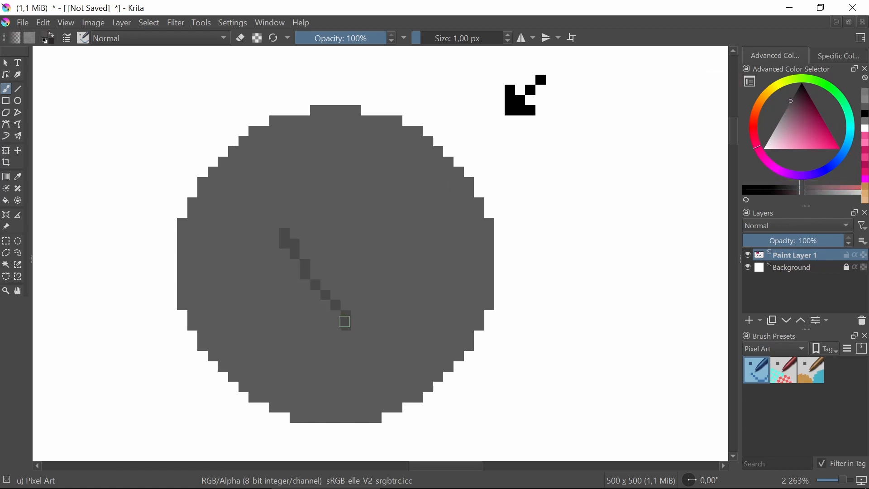
key("ctrl+z")
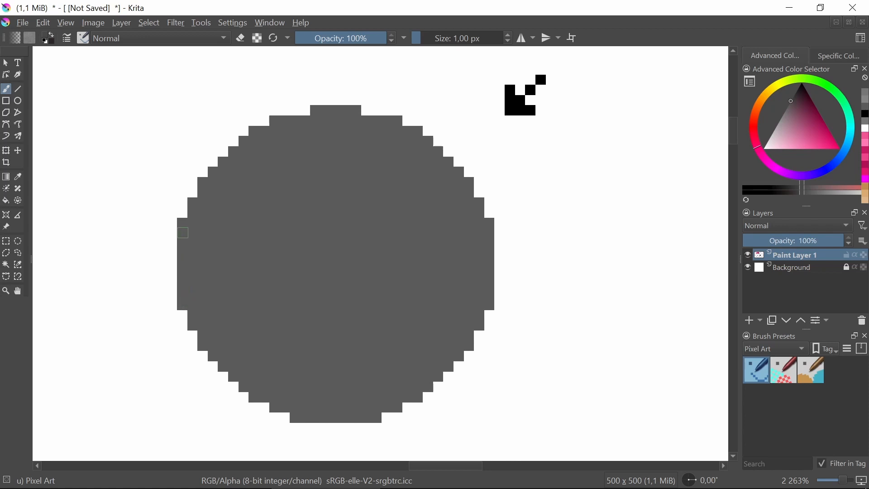
Choose a darker grey and trace a one-pixel shadow edge along the disc's left, lower-left and bottom rim
left_click(18, 90)
left_click_drag(182, 222, 194, 324)
left_click_drag(798, 100, 789, 96)
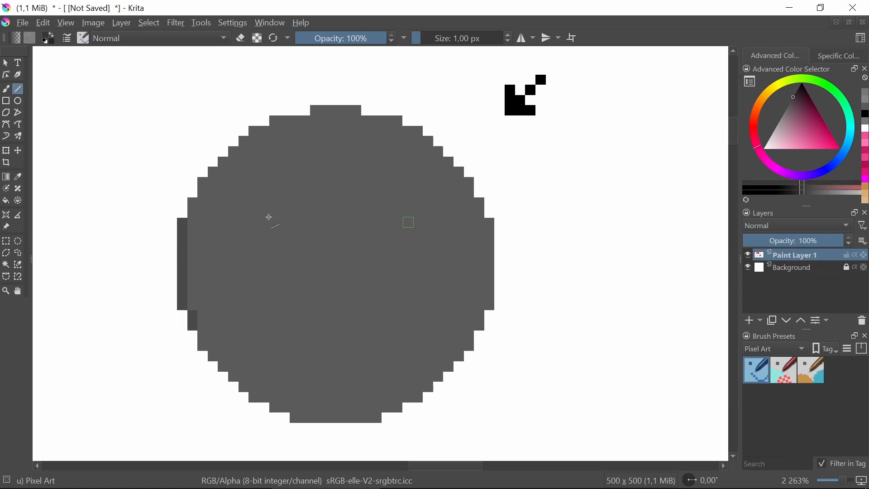
mouse_move(181, 221)
left_mouse_down()
mouse_move(175, 322)
mouse_move(181, 309)
mouse_move(193, 317)
mouse_move(203, 346)
mouse_move(274, 405)
mouse_move(305, 418)
mouse_move(380, 417)
left_mouse_up()
key("ctrl+z")
left_click(213, 355)
key("ctrl+z")
key("b")
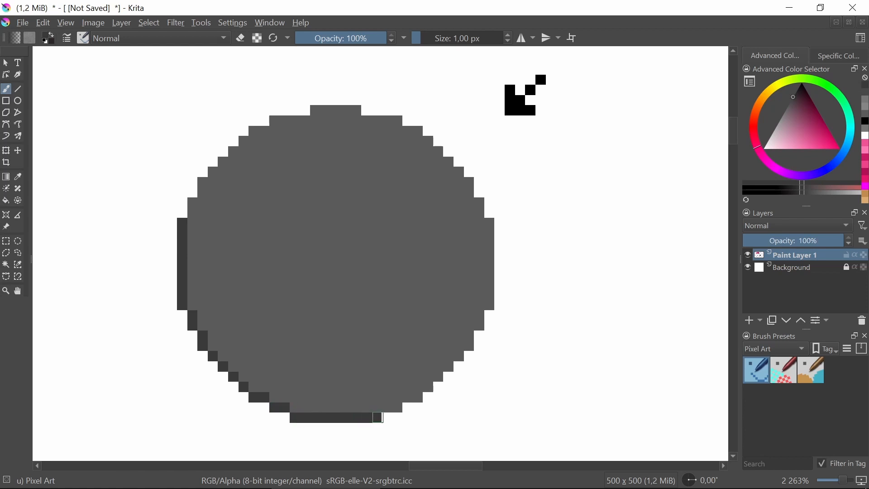
Extend the dark shadow edge further up the disc's left rim and further right along its bottom
scroll(322, 365, "down", 5)
scroll(358, 313, "up", 4)
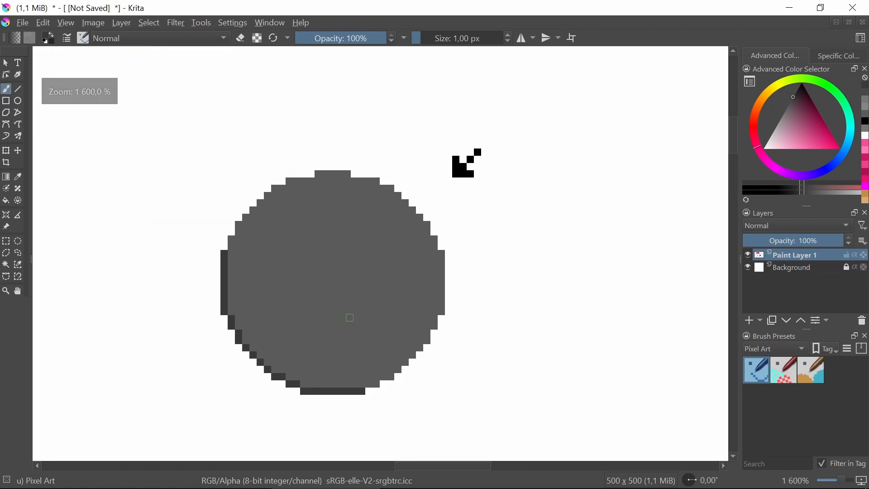
scroll(318, 309, "up", 2)
left_click_drag(211, 209, 216, 317)
left_click_drag(308, 417, 417, 417)
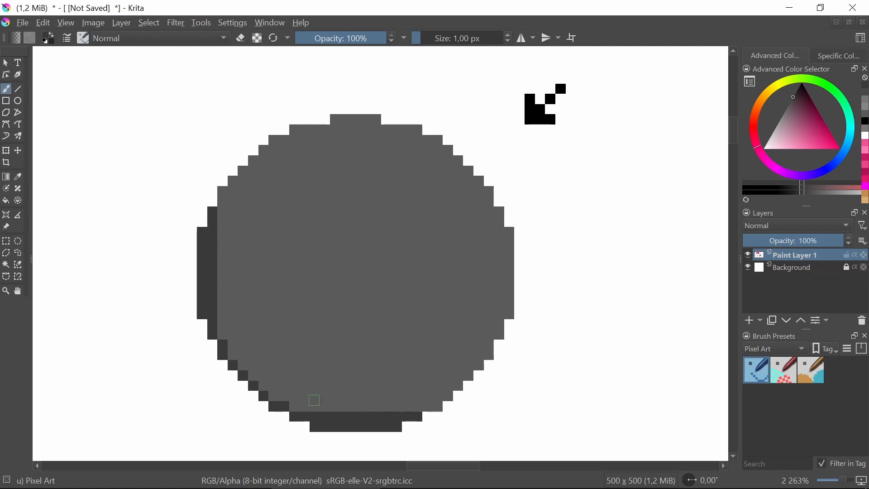
Thicken the dark edge inward into a filled, stepped crescent shadow on the disc's lower-left side
left_click_drag(222, 236, 224, 347)
left_click_drag(397, 407, 286, 407)
left_click_drag(362, 396, 264, 396)
left_click(232, 275)
left_click_drag(232, 277, 230, 358)
mouse_move(246, 313)
left_mouse_down()
mouse_move(243, 303)
mouse_move(245, 366)
left_mouse_up()
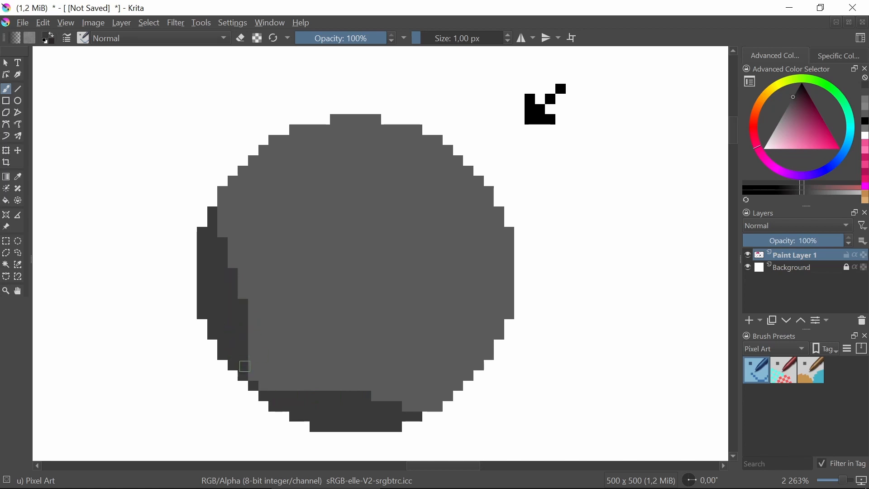
mouse_move(253, 331)
left_mouse_down()
mouse_move(258, 380)
mouse_move(253, 363)
mouse_move(256, 373)
mouse_move(289, 388)
mouse_move(254, 382)
left_mouse_up()
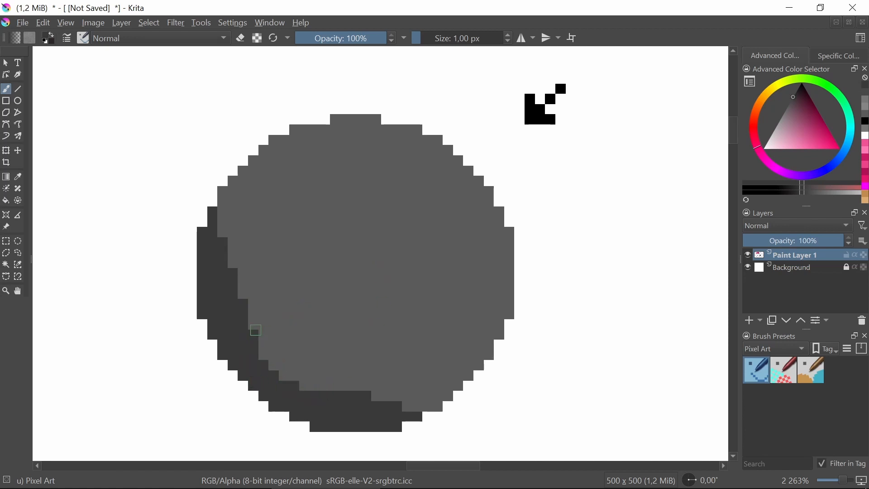
mouse_move(220, 297)
left_mouse_down()
mouse_move(273, 357)
mouse_move(357, 398)
mouse_move(313, 391)
mouse_move(254, 359)
left_mouse_up()
scroll(322, 254, "down", 2)
scroll(322, 254, "up", 1)
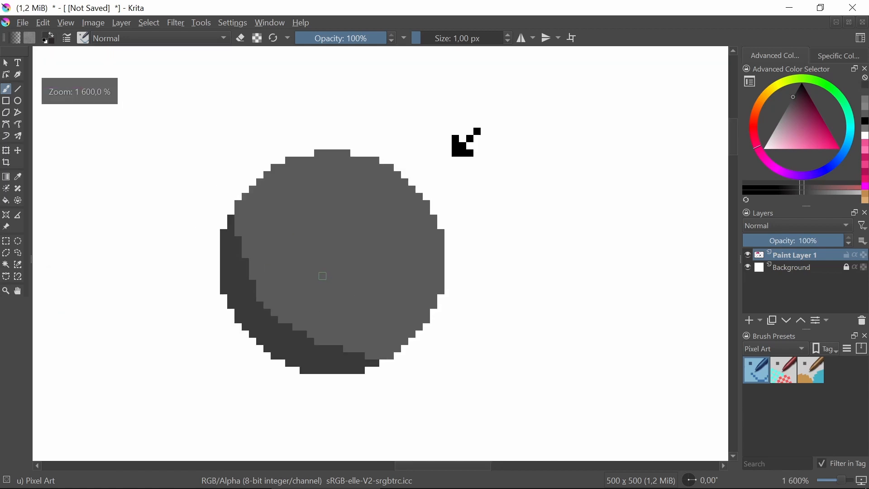
Try a straight dark diagonal line between the two ends of the crescent shadow and undo it
left_click_drag(329, 307, 308, 309)
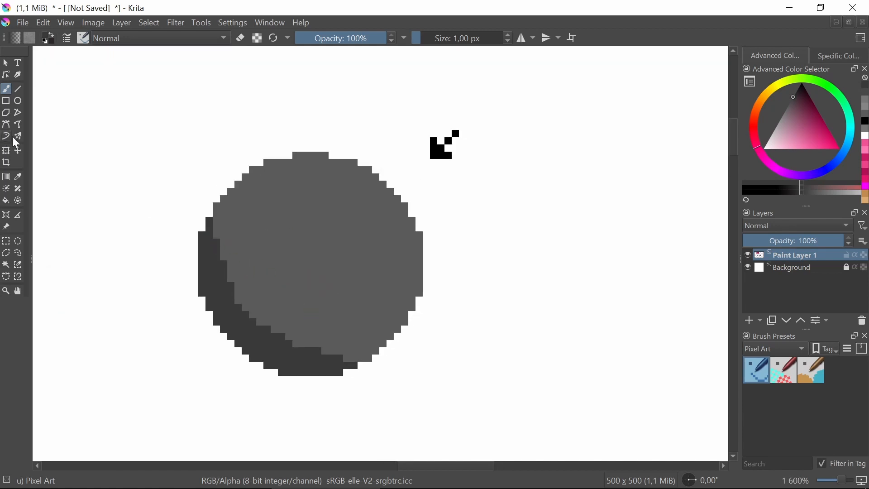
left_click(19, 89)
left_click_drag(213, 231, 352, 366)
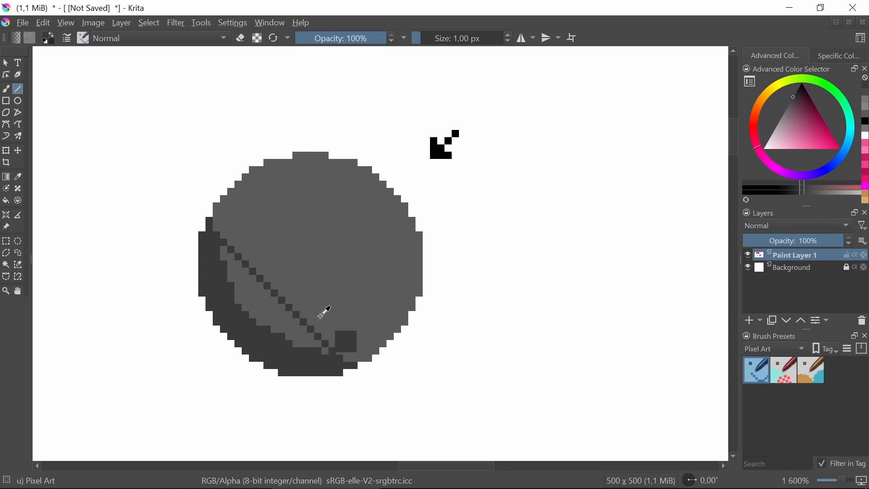
key("ctrl+z")
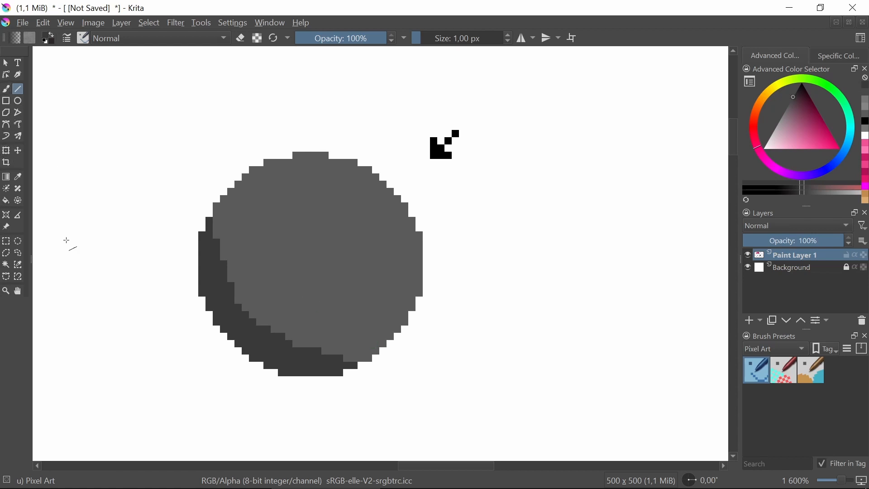
Widen the crescent shadow inward with freehand brush strokes and extend both of its ends along the rim
scroll(301, 284, "up", 1)
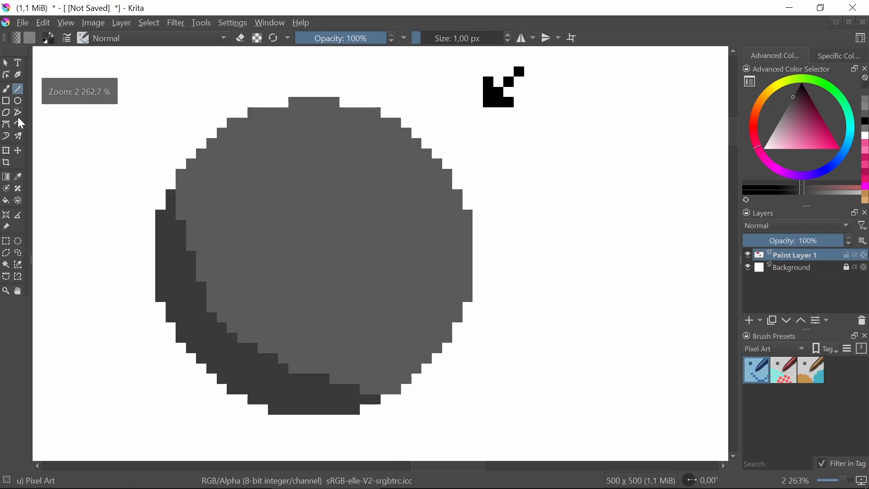
left_click(6, 89)
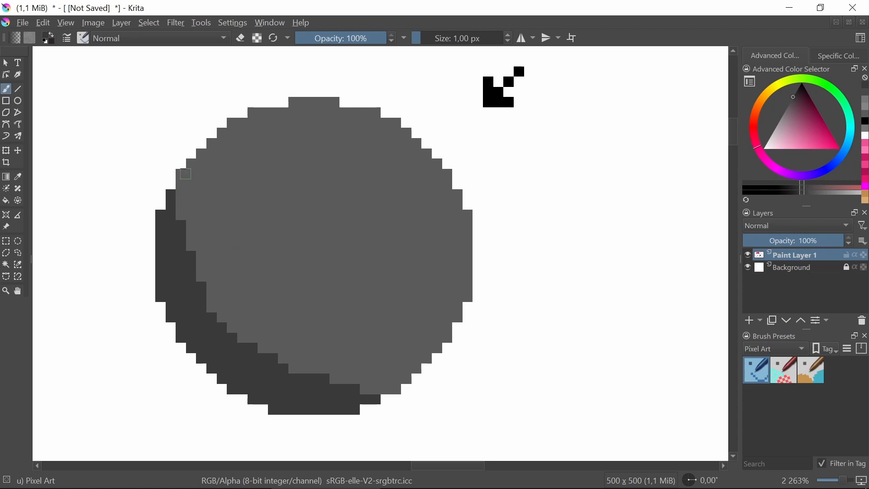
mouse_move(186, 174)
left_mouse_down()
mouse_move(194, 237)
mouse_move(220, 276)
mouse_move(271, 320)
left_mouse_up()
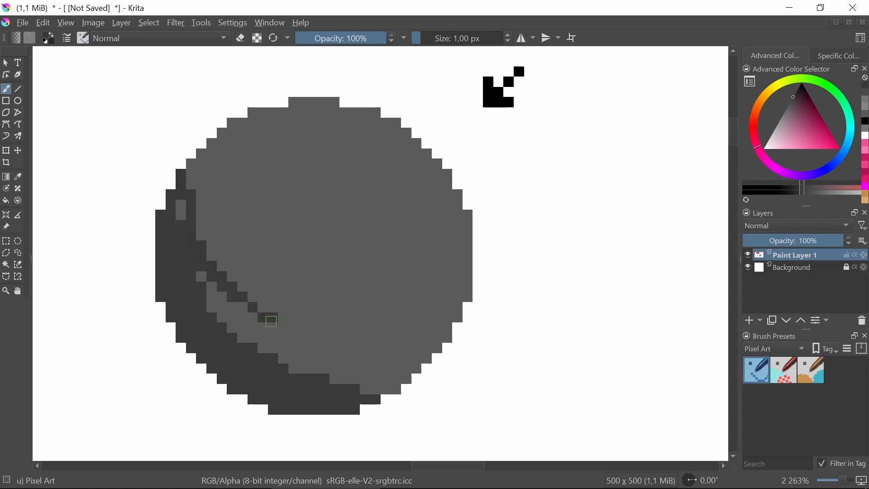
key("ctrl+z")
mouse_move(415, 376)
left_mouse_down()
mouse_move(293, 353)
mouse_move(217, 310)
mouse_move(188, 212)
mouse_move(191, 164)
mouse_move(184, 189)
mouse_move(177, 182)
mouse_move(192, 235)
mouse_move(182, 208)
mouse_move(255, 335)
mouse_move(282, 361)
mouse_move(261, 353)
mouse_move(395, 389)
left_mouse_up()
scroll(237, 251, "down", 5)
scroll(236, 281, "up", 4)
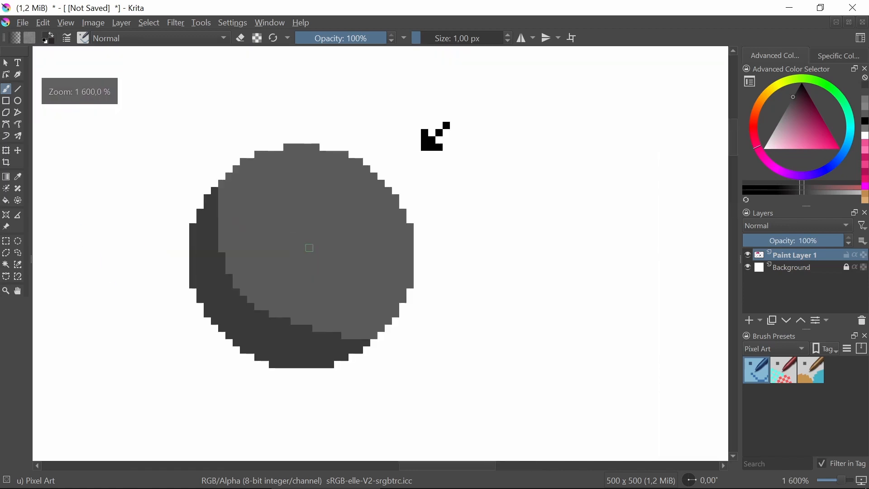
Lengthen the crescent shadow's two tips with a single dark pixel at the upper-left and lower-right rim
left_click_drag(230, 285, 237, 302)
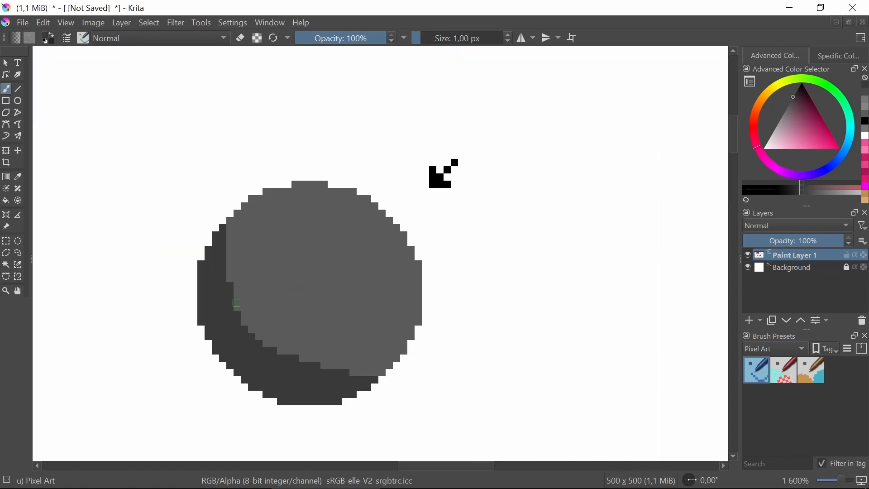
key("ctrl+z")
scroll(389, 380, "up", 4)
scroll(308, 326, "down", 3)
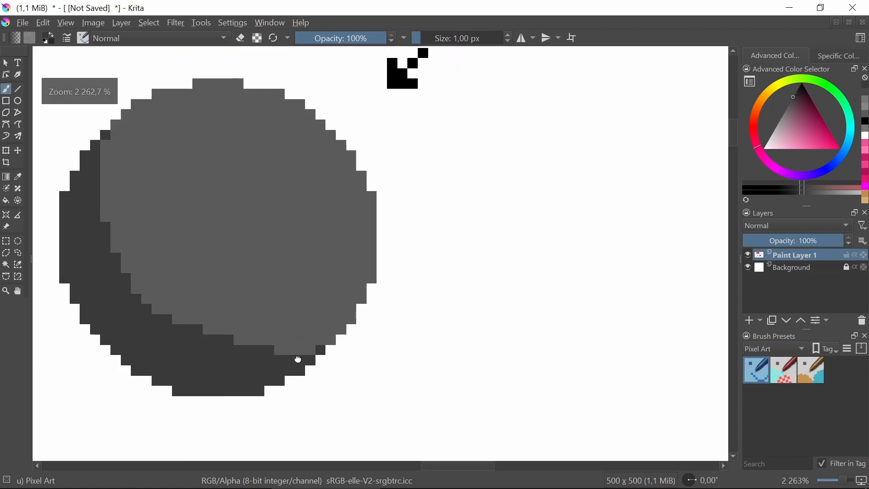
left_click_drag(298, 359, 333, 388)
scroll(141, 166, "up", 1)
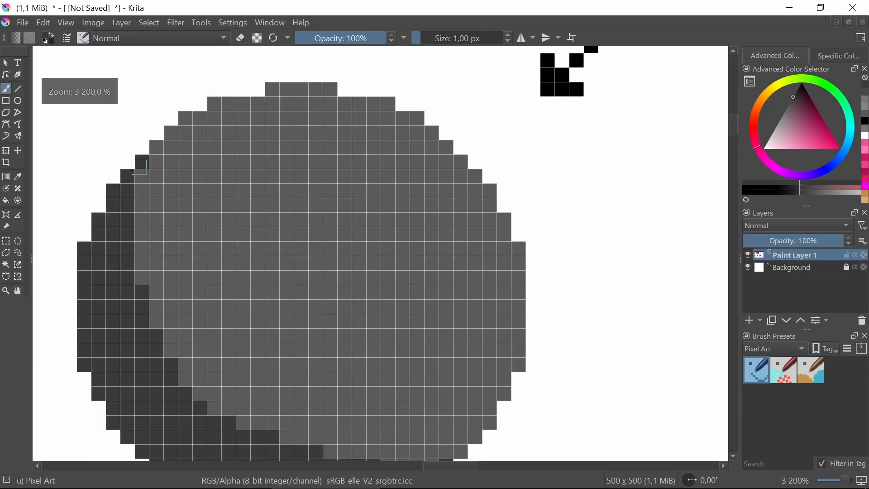
scroll(313, 258, "down", 1)
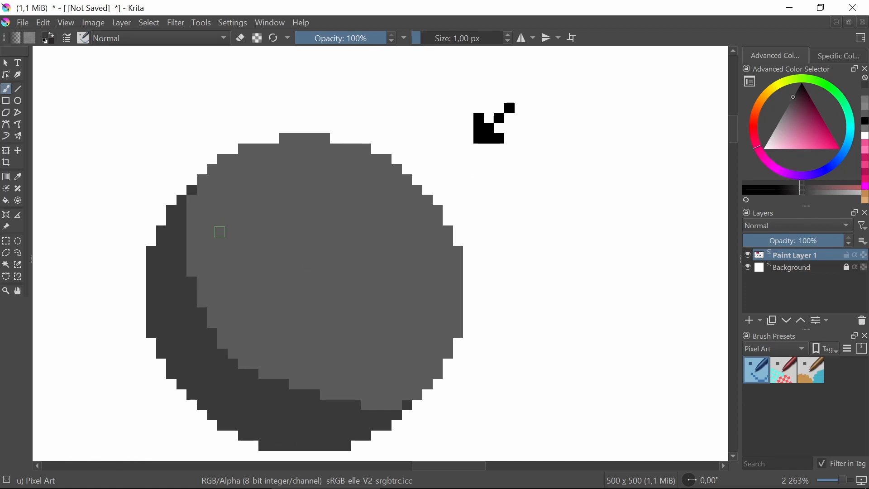
Choose a grey slightly lighter than the disc for its highlight
left_click_drag(238, 297, 246, 254)
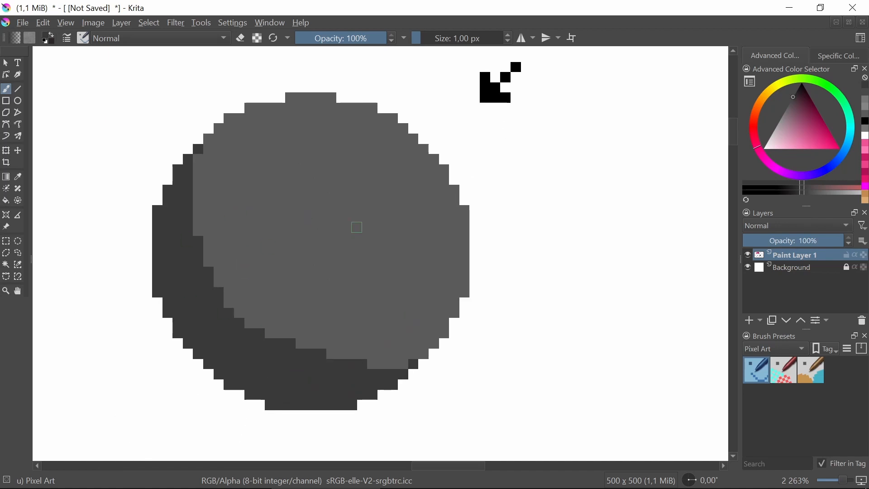
left_click_drag(356, 228, 354, 259)
scroll(229, 241, "down", 6)
scroll(227, 243, "up", 5)
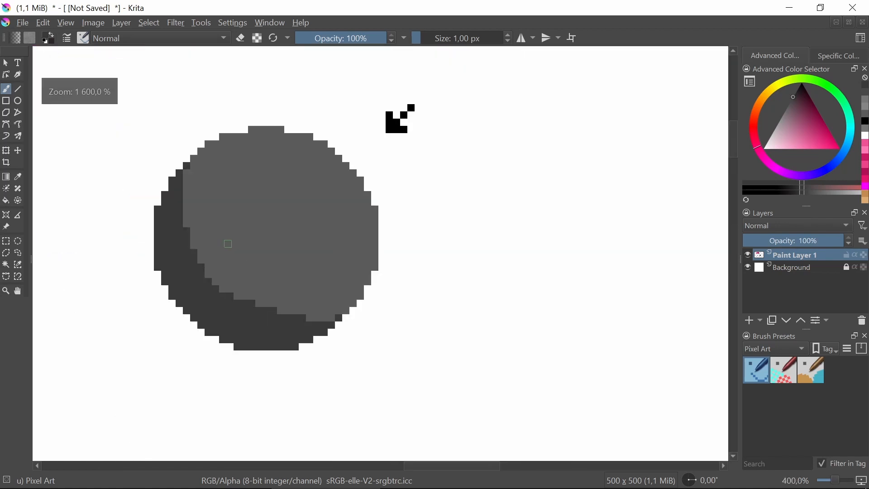
scroll(229, 245, "up", 3)
scroll(322, 265, "down", 3)
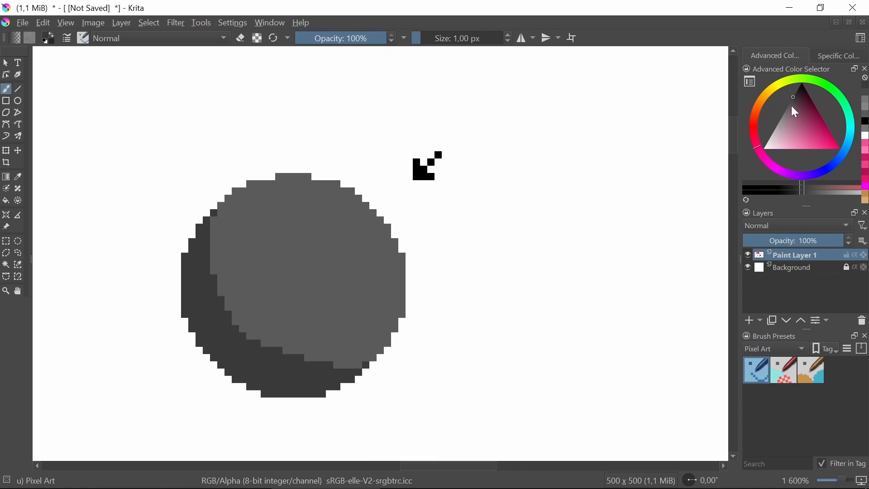
left_click_drag(796, 112, 785, 111)
Try light grey strokes across the disc's upper area and along its upper-right rim, undoing each one
mouse_move(249, 221)
left_mouse_down()
mouse_move(331, 243)
mouse_move(320, 207)
left_mouse_up()
key("ctrl+z")
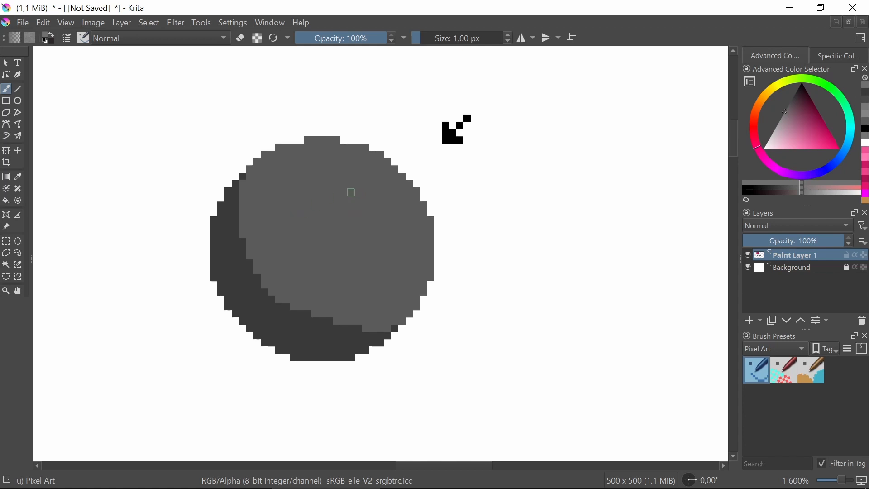
mouse_move(348, 150)
left_mouse_down()
mouse_move(384, 172)
mouse_move(426, 223)
left_mouse_up()
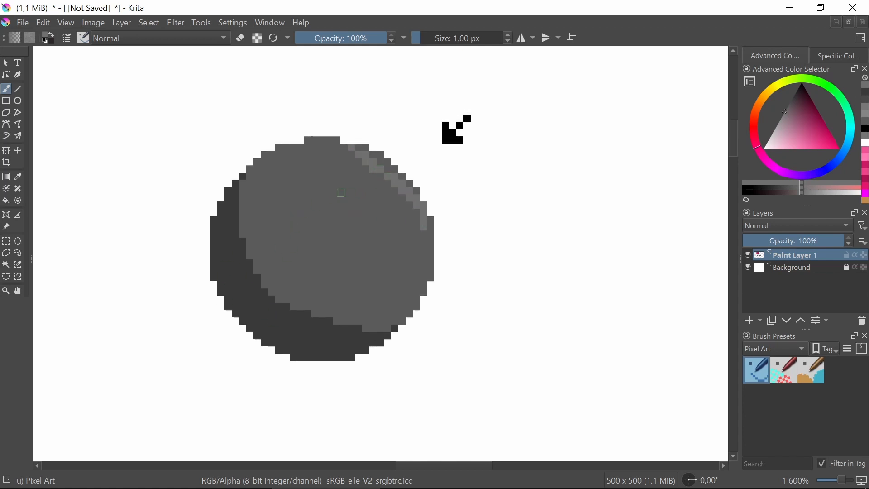
key("ctrl+z")
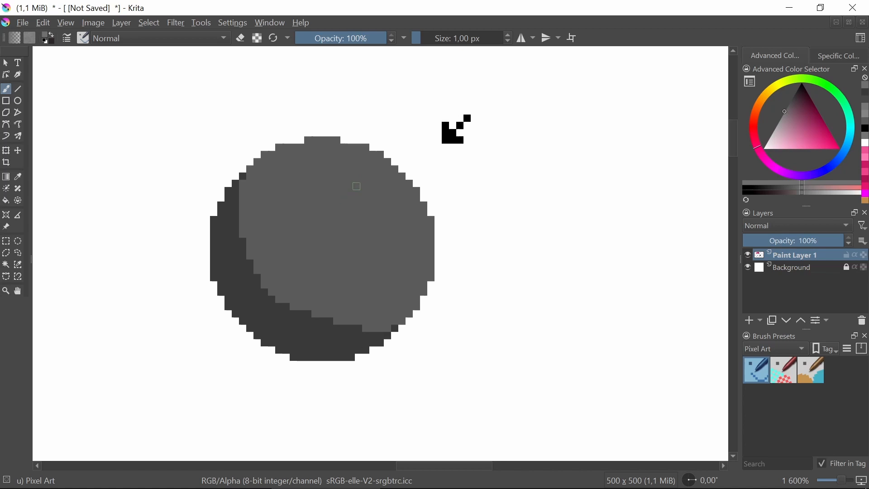
Paint a small light grey highlight patch inside the disc's upper-right area, facing the light-direction arrow
left_click_drag(356, 186, 352, 205)
scroll(365, 198, "up", 1)
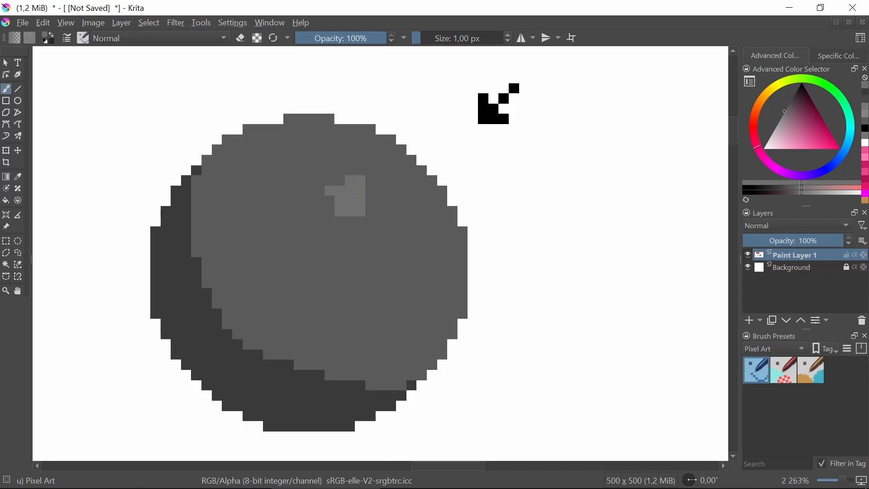
scroll(362, 199, "down", 2)
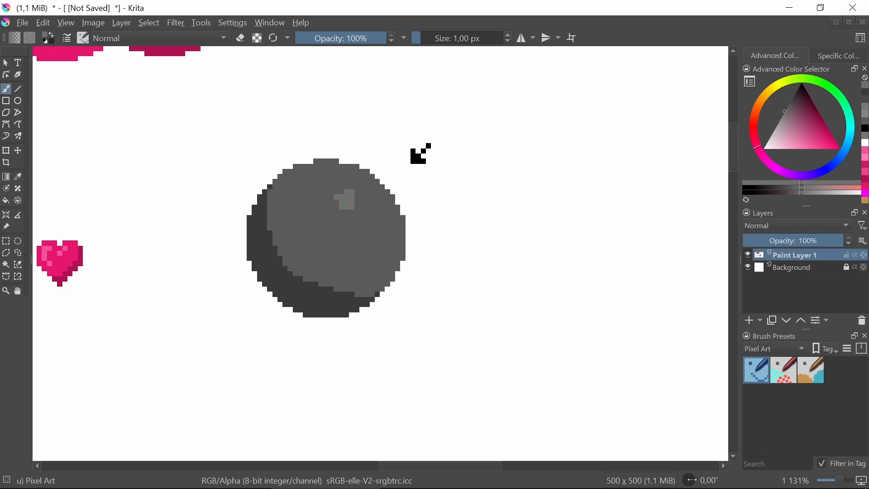
scroll(344, 203, "up", 1)
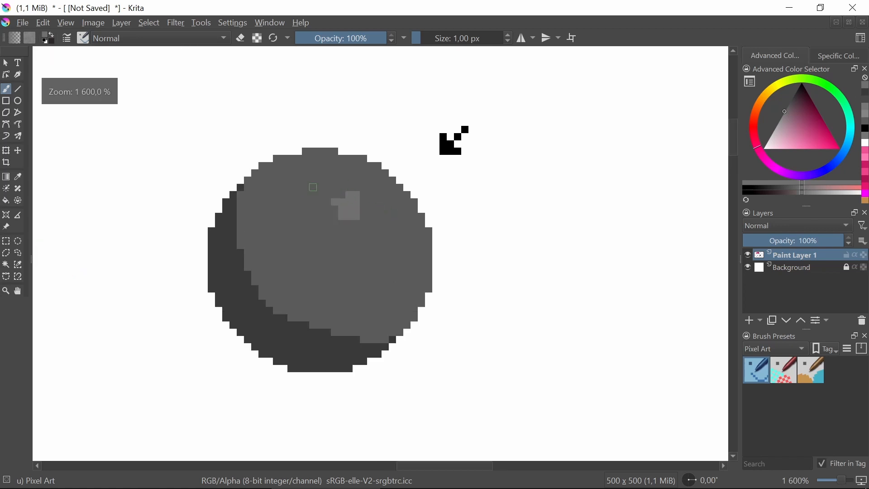
scroll(313, 186, "up", 2)
scroll(344, 186, "down", 1)
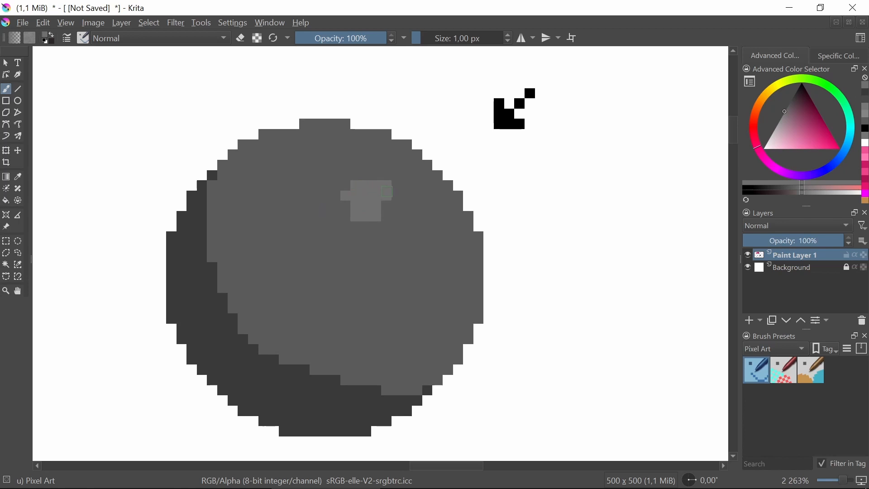
Enlarge the light grey patch on all sides into a rounded highlight spot about eight pixels wide
left_click_drag(387, 192, 389, 216)
mouse_move(346, 190)
left_mouse_down()
mouse_move(348, 216)
mouse_move(348, 184)
mouse_move(342, 208)
mouse_move(339, 190)
left_mouse_up()
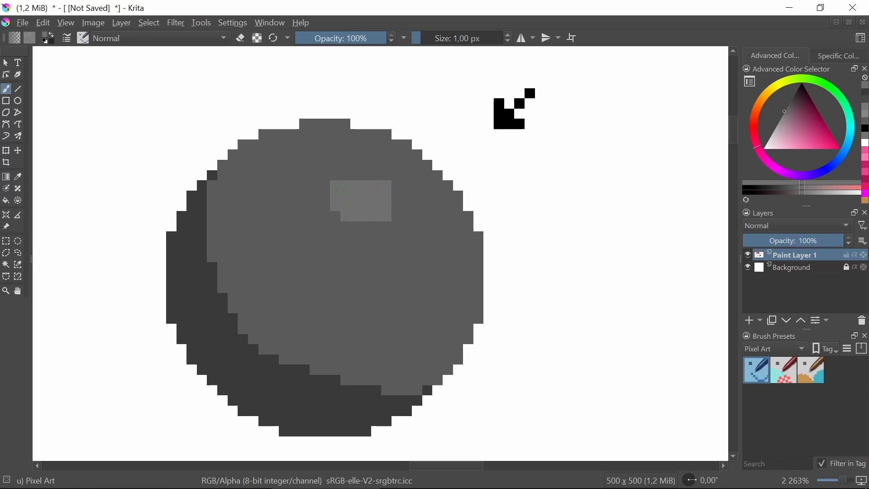
left_click_drag(355, 223, 371, 227)
left_click_drag(353, 175, 376, 176)
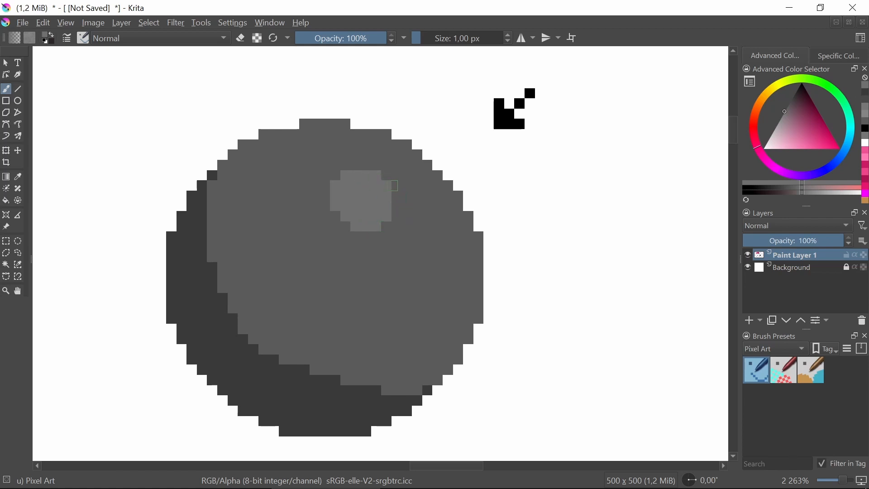
left_click(366, 165)
left_click(353, 166)
mouse_move(387, 172)
left_mouse_down()
mouse_move(400, 197)
mouse_move(398, 221)
mouse_move(389, 213)
left_mouse_up()
left_click(366, 235)
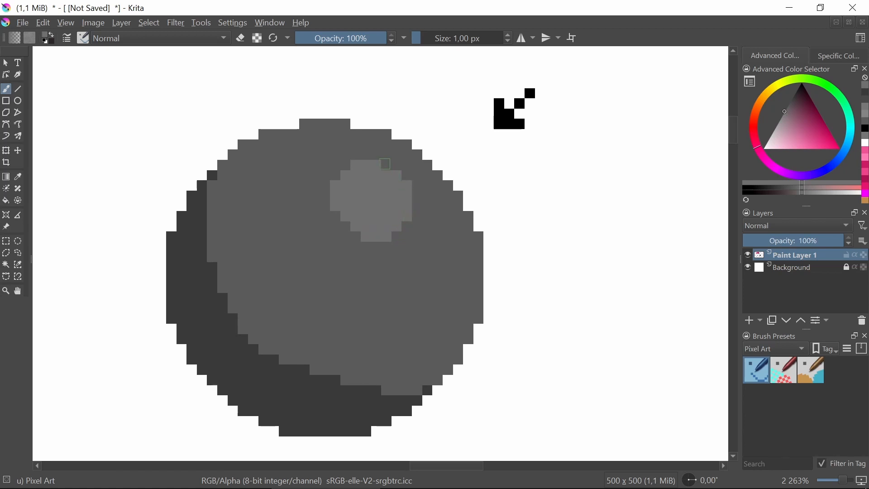
left_click(367, 155)
Examine the shaded sphere and its highlight from farther away and close up
scroll(378, 178, "down", 3)
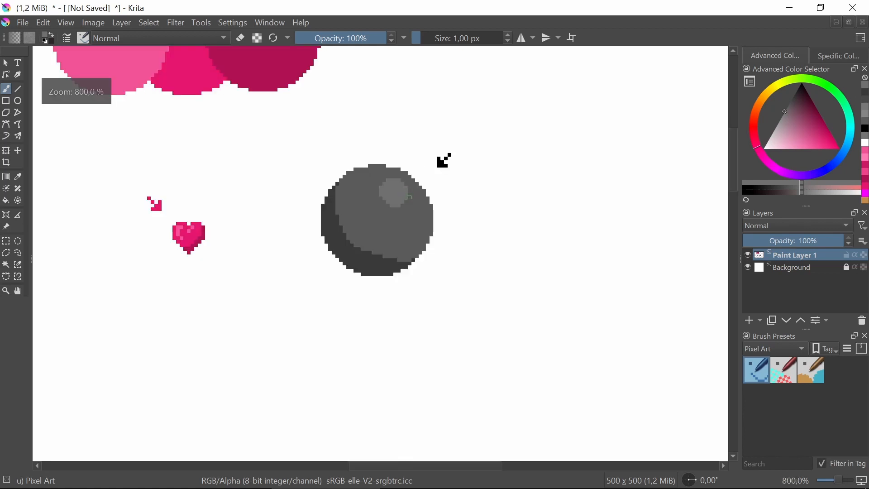
scroll(377, 178, "down", 2)
scroll(399, 190, "up", 4)
left_click_drag(385, 222, 362, 241)
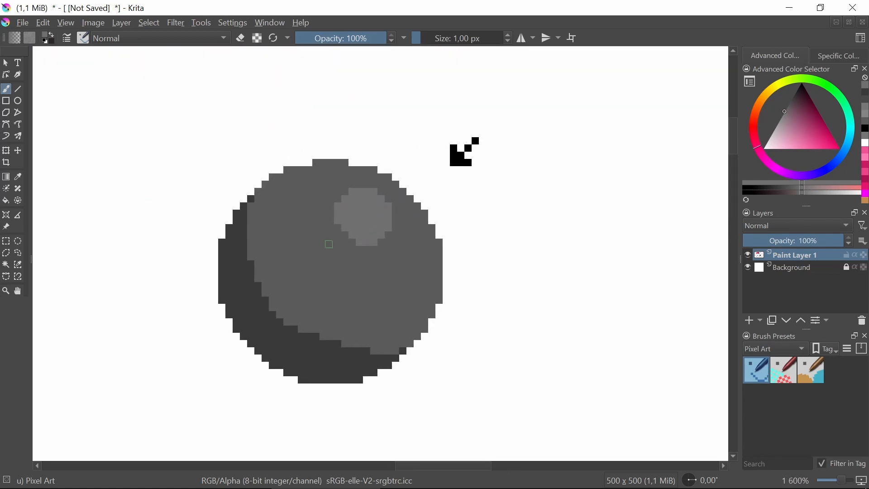
scroll(330, 254, "up", 1)
scroll(339, 252, "down", 1)
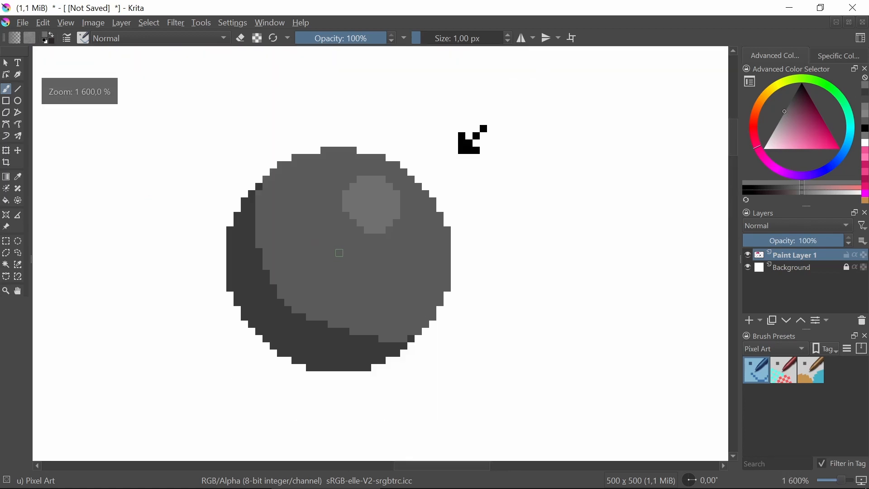
scroll(337, 253, "up", 1)
Try strokes in greys slightly lighter than the shadow along the crescent's inner edge, undoing each one
left_click(19, 177)
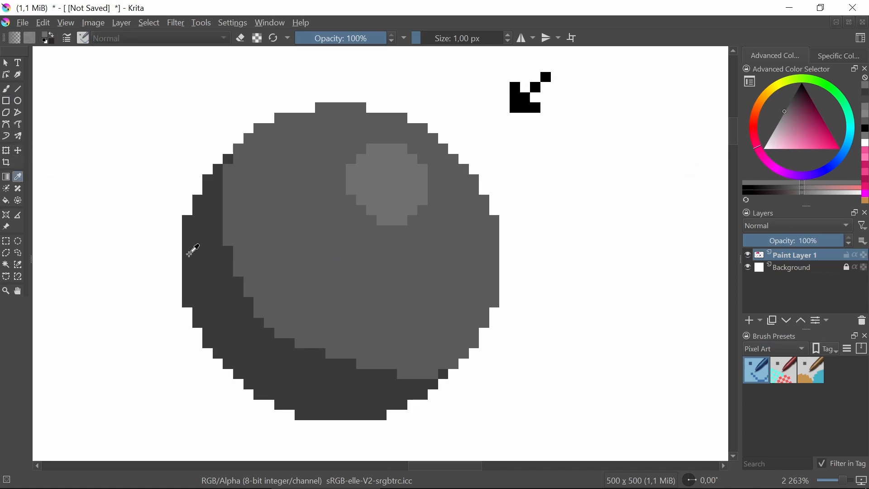
left_click(496, 211)
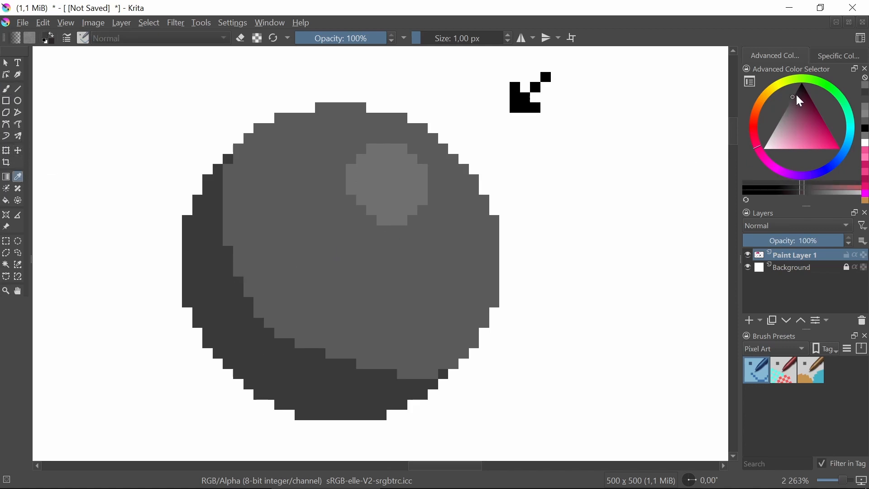
left_click_drag(797, 93, 792, 100)
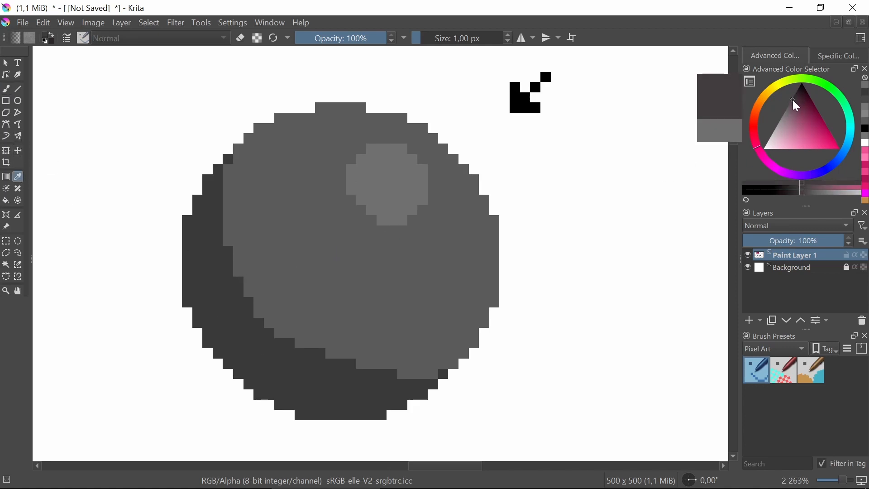
left_click(6, 89)
mouse_move(229, 200)
left_mouse_down()
mouse_move(287, 303)
mouse_move(265, 282)
left_mouse_up()
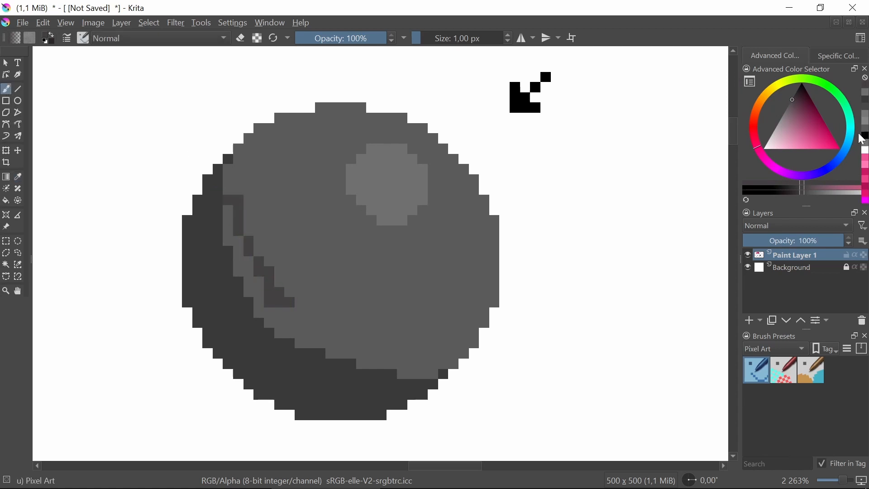
key("ctrl+z")
left_click(791, 102)
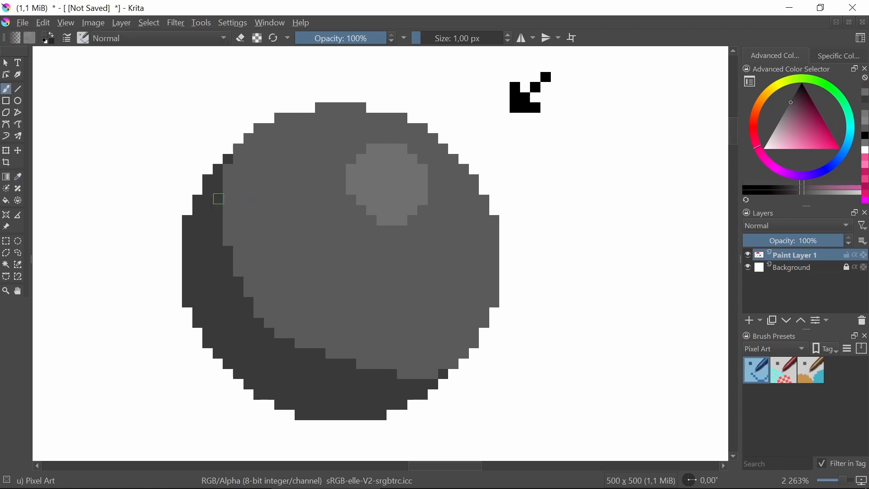
mouse_move(219, 199)
left_mouse_down()
mouse_move(250, 259)
mouse_move(295, 312)
mouse_move(246, 275)
mouse_move(277, 319)
mouse_move(359, 346)
left_mouse_up()
key("ctrl+z")
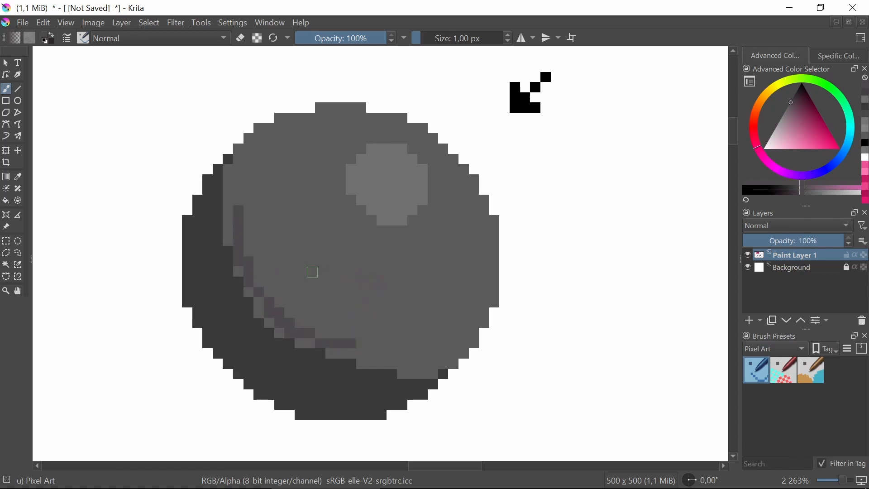
key("ctrl+z")
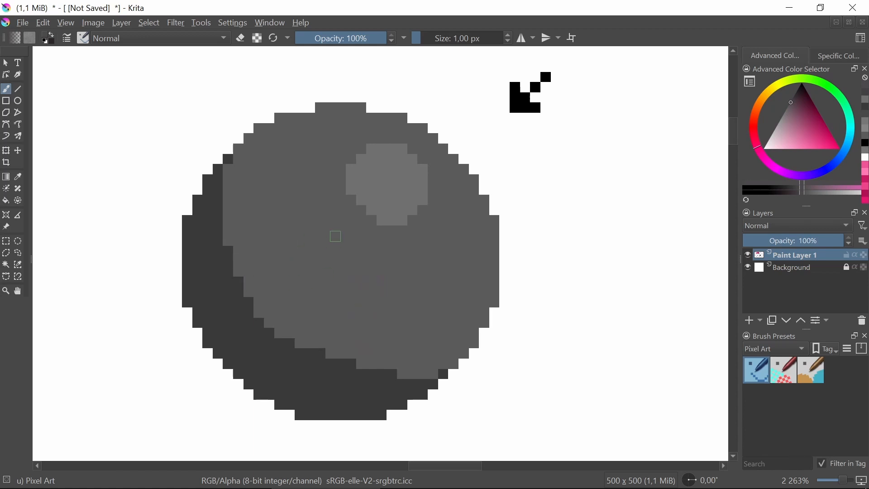
Sample the crescent shadow's dark grey as the brush colour
left_click(18, 177)
left_click(227, 266)
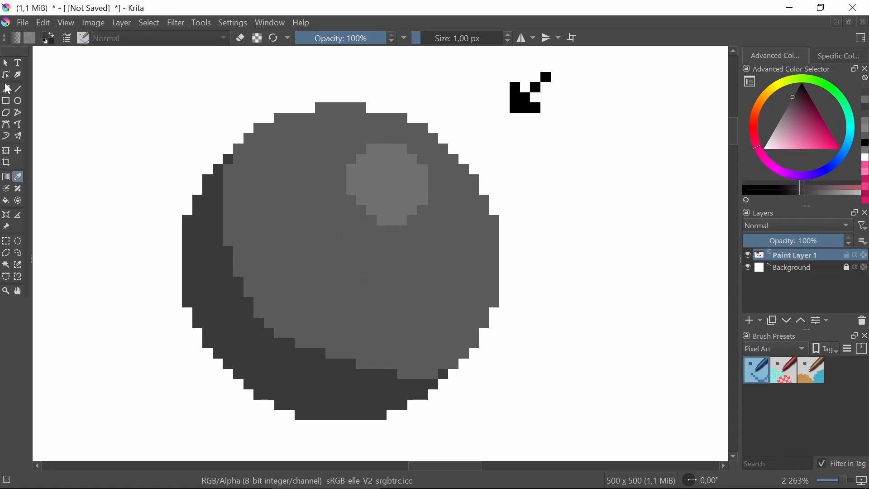
left_click(6, 88)
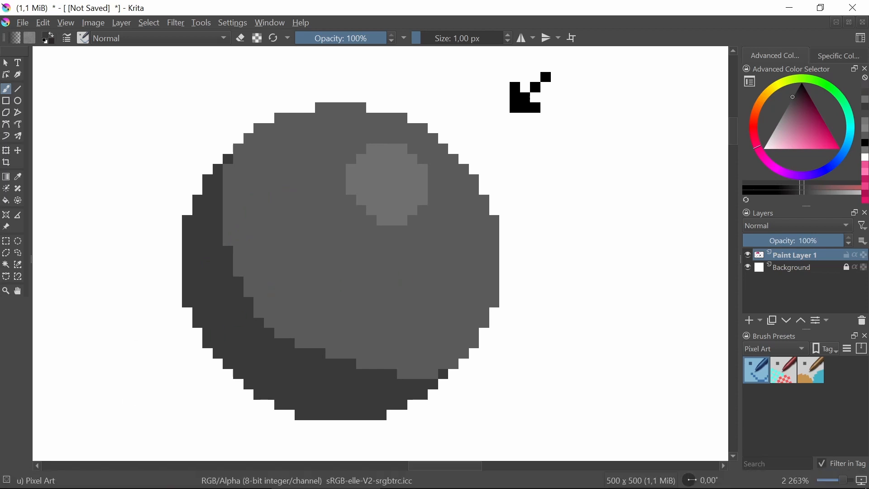
Switch to the practice sheet image in Photos, examine the banded and dithered example spheres up close, and close it
key("alt+Tab")
scroll(442, 135, "up", 10)
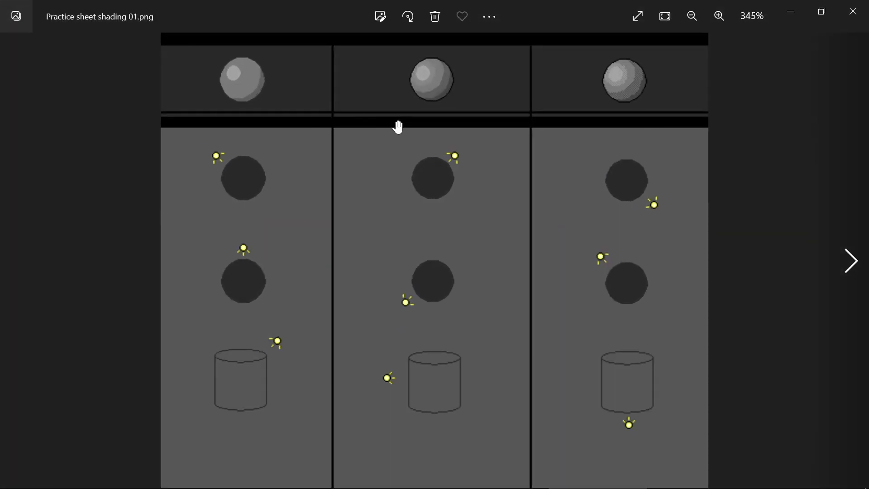
left_click_drag(605, 166, 348, 224)
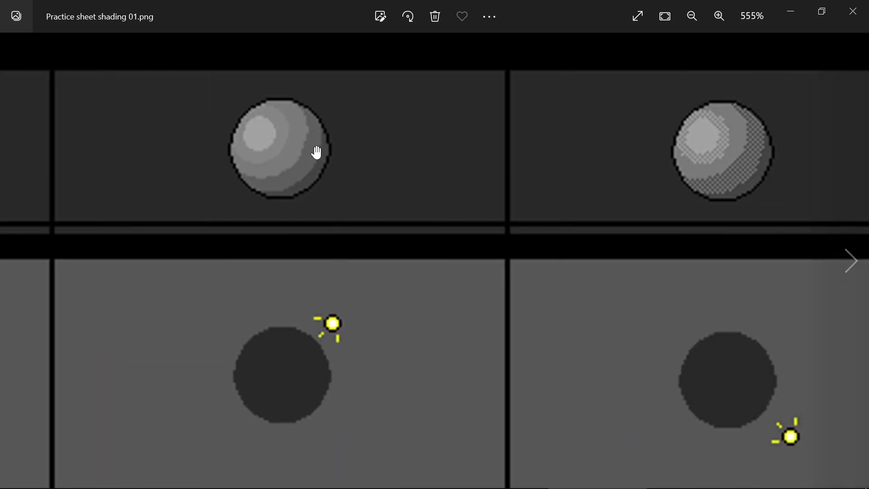
left_click_drag(643, 221, 369, 236)
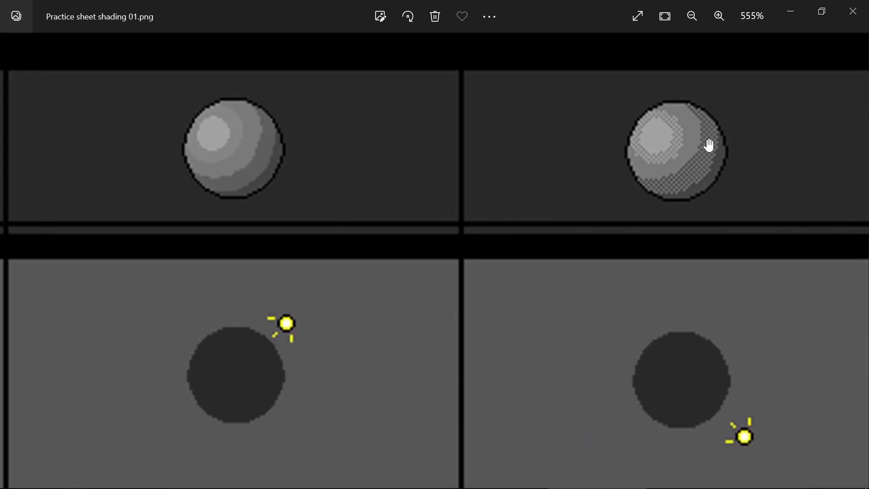
scroll(715, 147, "up", 2)
left_click(852, 11)
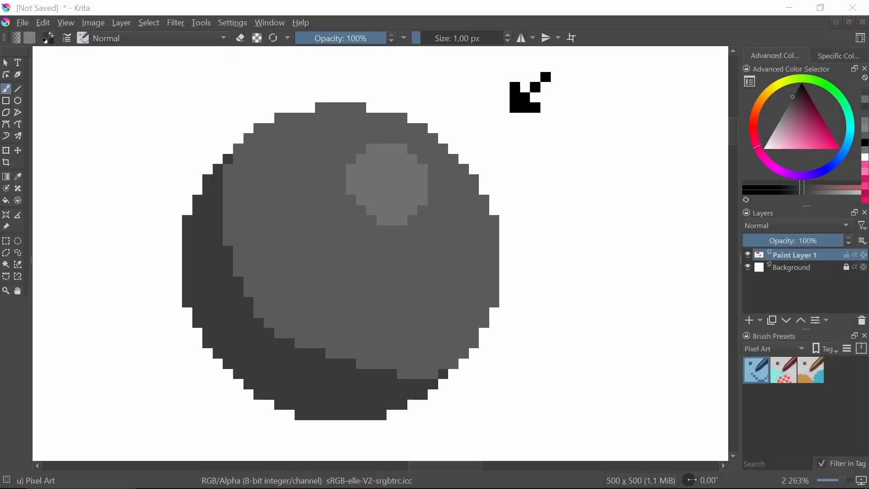
Paint alternating dark grey pixels in a two-column checkerboard down the shadow's upper-left inner edge
left_click(238, 169)
left_click(228, 179)
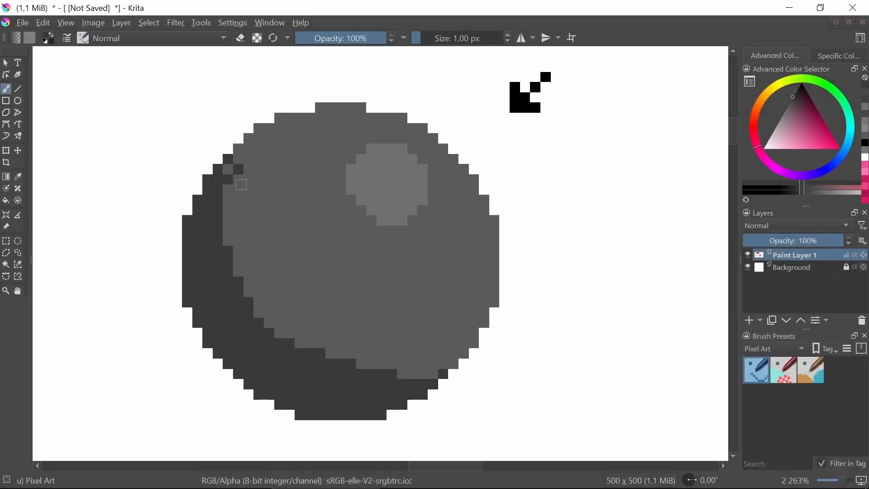
left_click(240, 189)
left_click(229, 201)
left_click(238, 209)
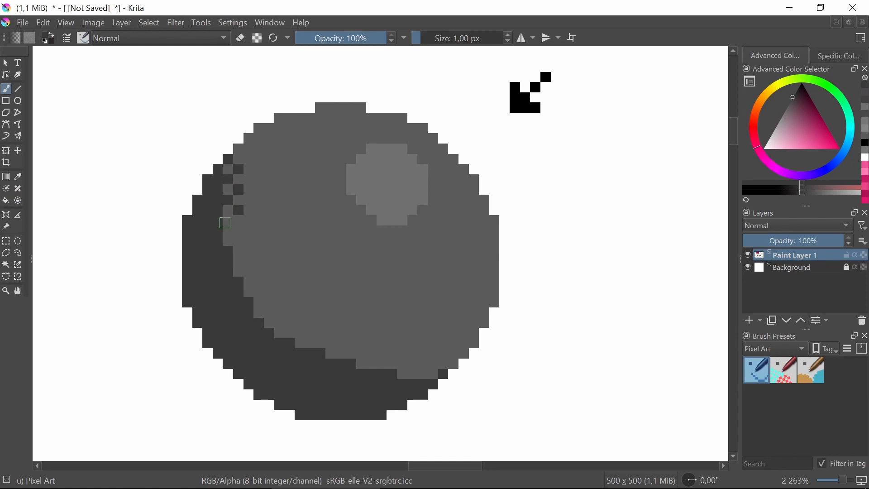
left_click(228, 220)
left_click(239, 230)
left_click(228, 241)
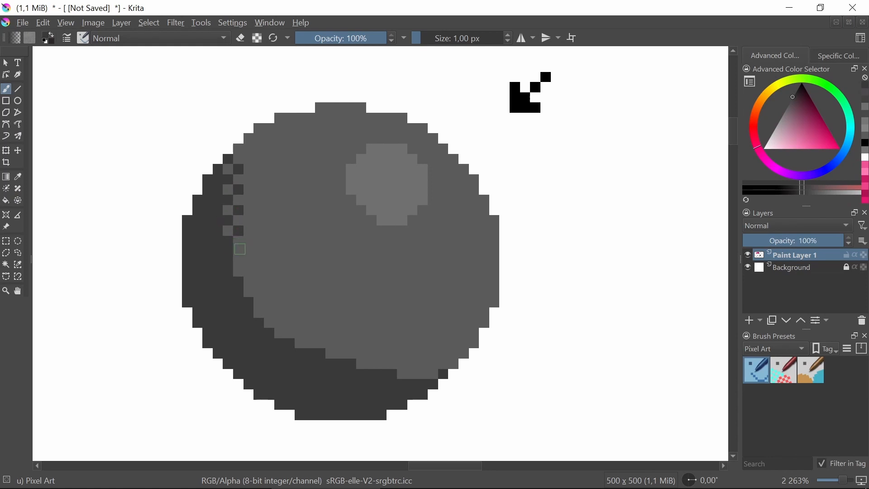
left_click(240, 250)
Dither the shadow's lower-right inner edge with alternating dark grey pixels, working inward from the disc's rim
left_click(453, 363)
left_click(433, 364)
left_click(422, 374)
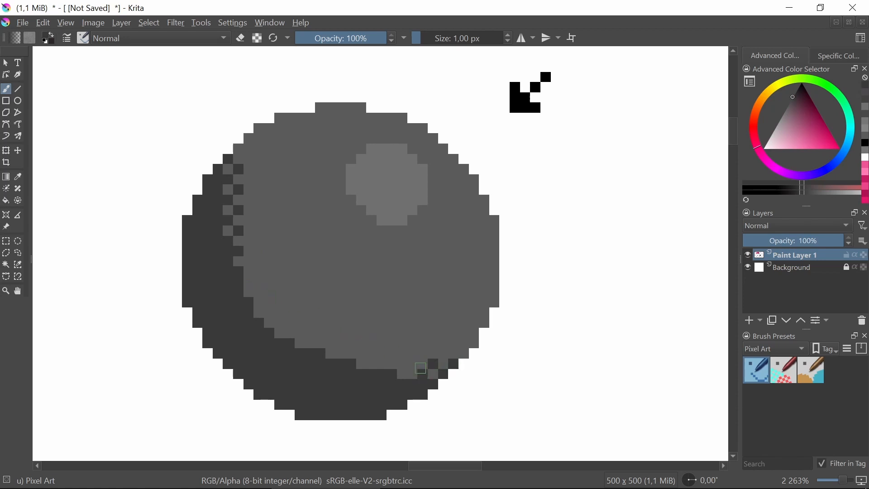
left_click(413, 364)
left_click(402, 374)
left_click(391, 361)
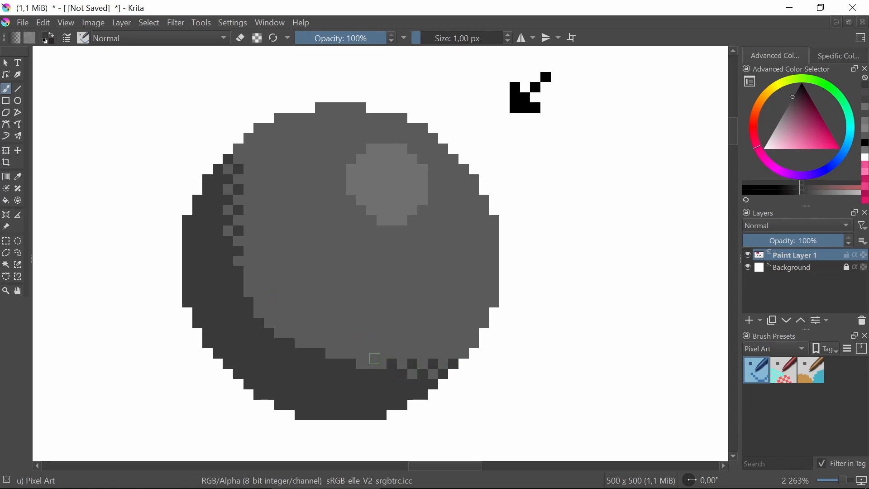
left_click(380, 353)
left_click(361, 353)
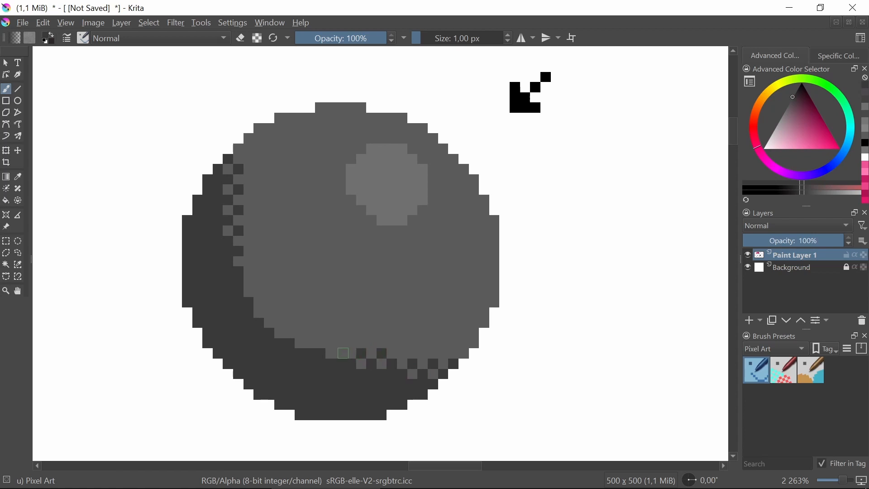
Extend the dark grey checkerboard diagonally up and left from the bottom dithering, slightly inside the shadow's edge
left_click(351, 342)
left_click(340, 352)
left_click(341, 333)
left_click(329, 342)
left_click(320, 330)
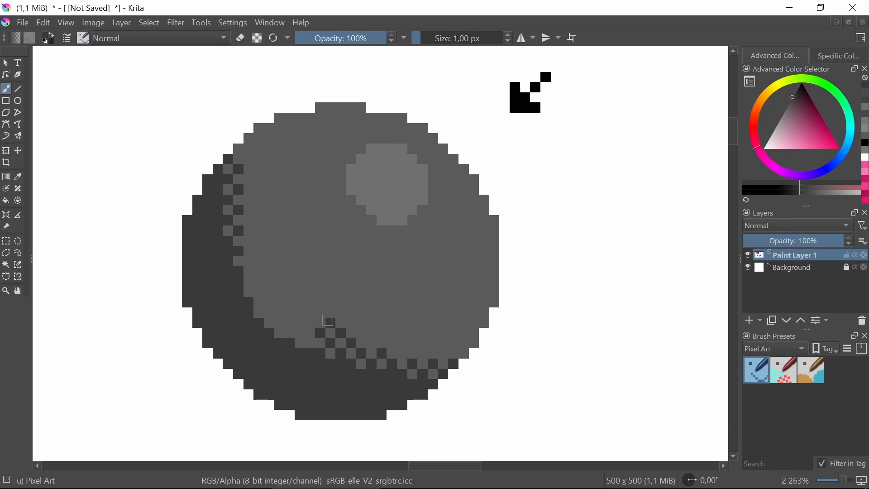
left_click(310, 321)
left_click(320, 311)
left_click(302, 311)
left_click(310, 302)
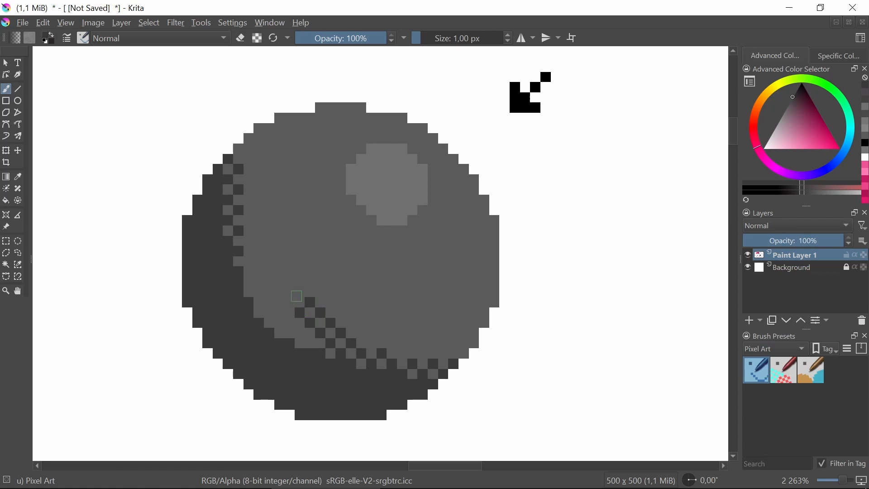
Carry the diagonal run of dark pixels up to the left-side dithering, undoing the misplaced pixels on the way
left_click(290, 292)
left_click(278, 272)
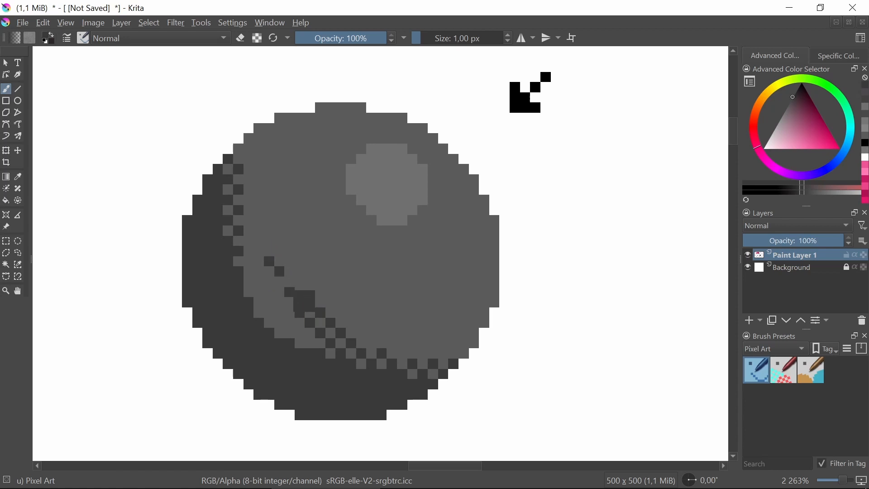
key("ctrl+z")
left_click(279, 280)
left_click(269, 269)
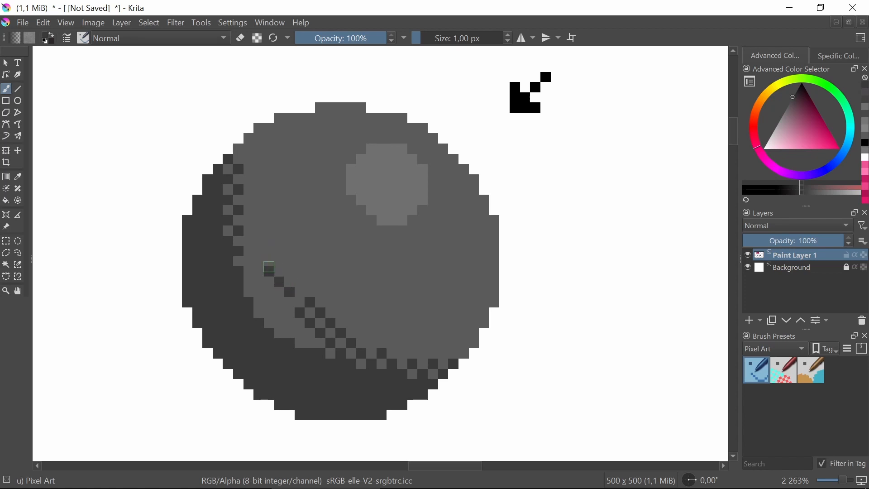
left_click(258, 261)
left_click(259, 240)
left_click(250, 242)
left_click(252, 252)
left_click(251, 272)
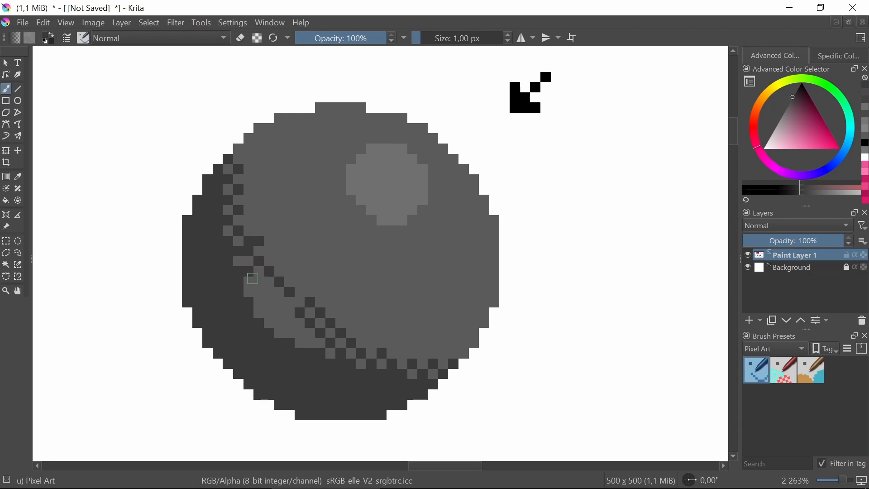
Add alternating dark grey pixels in the upper part of the gap between the diagonal line and the shadow
left_click(257, 282)
left_click(258, 293)
left_click(268, 292)
left_click(249, 293)
left_click(277, 303)
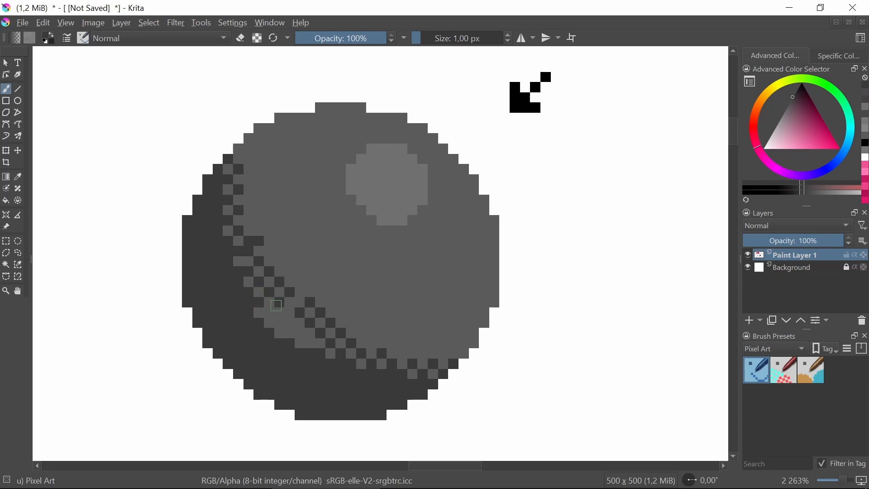
Fill the lower part of the gap between the diagonal line and the shadow with checkerboard dark grey pixels
left_click(300, 302)
left_click(269, 312)
left_click(289, 312)
left_click(279, 325)
left_click(297, 325)
left_click(290, 334)
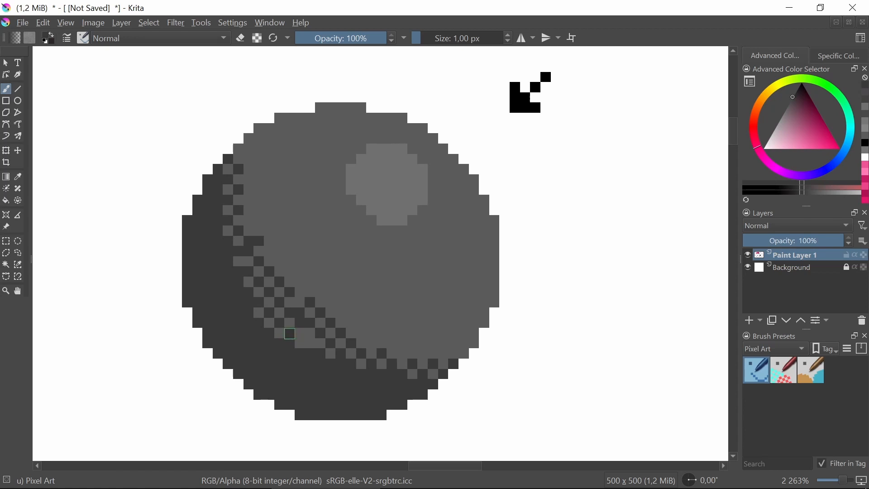
left_click(311, 344)
key("ctrl+z")
left_click(298, 342)
left_click(321, 346)
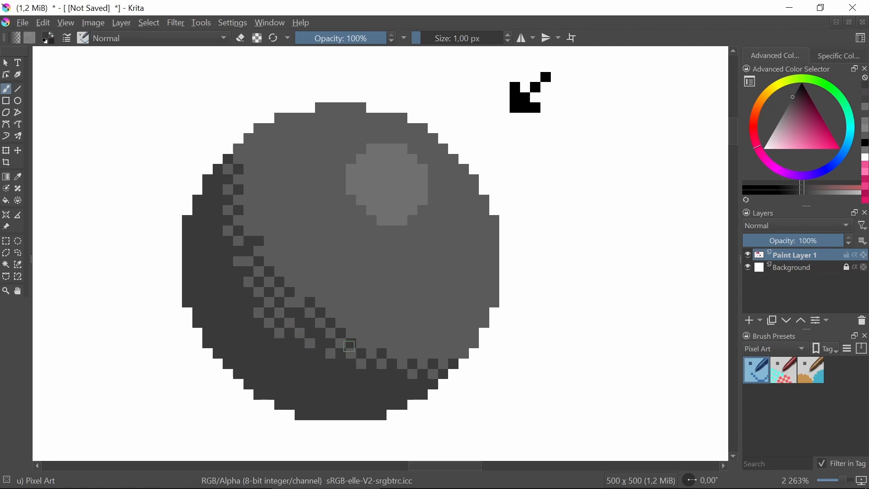
Sample the disc's mid grey and paint a diagonal of single pixels through the solid dark patch in the dithering
scroll(344, 270, "down", 4)
scroll(343, 286, "up", 5)
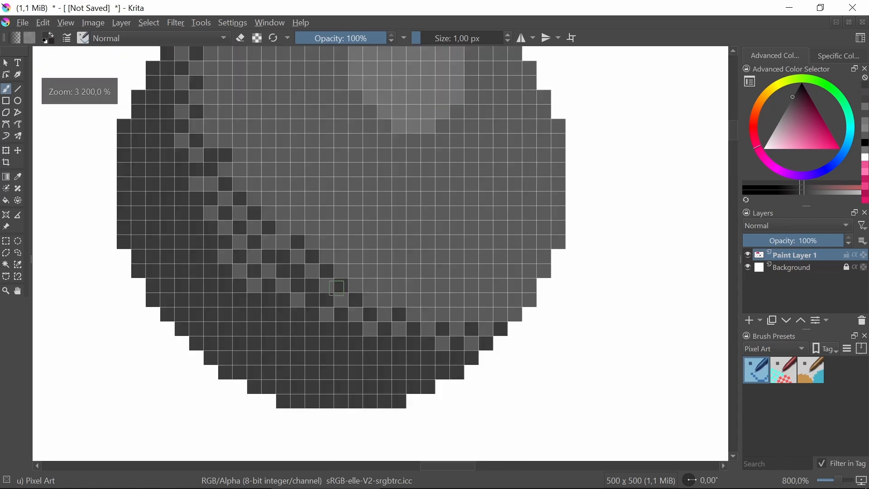
scroll(336, 286, "down", 1)
left_click(18, 176)
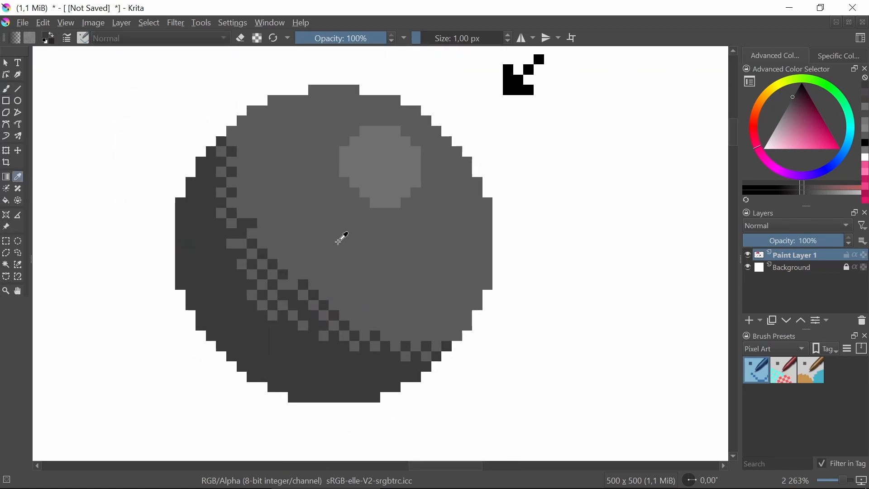
left_click(339, 236)
left_click(7, 88)
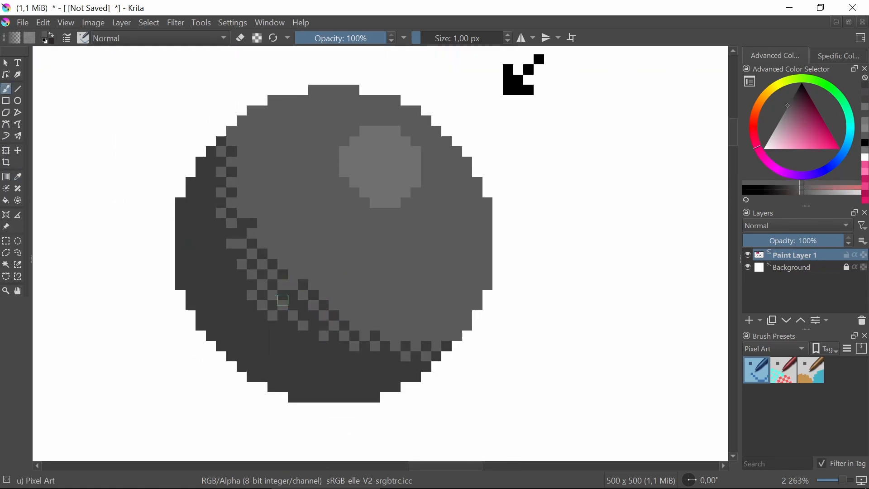
left_click(294, 295)
left_click(303, 306)
left_click(313, 315)
left_click(323, 324)
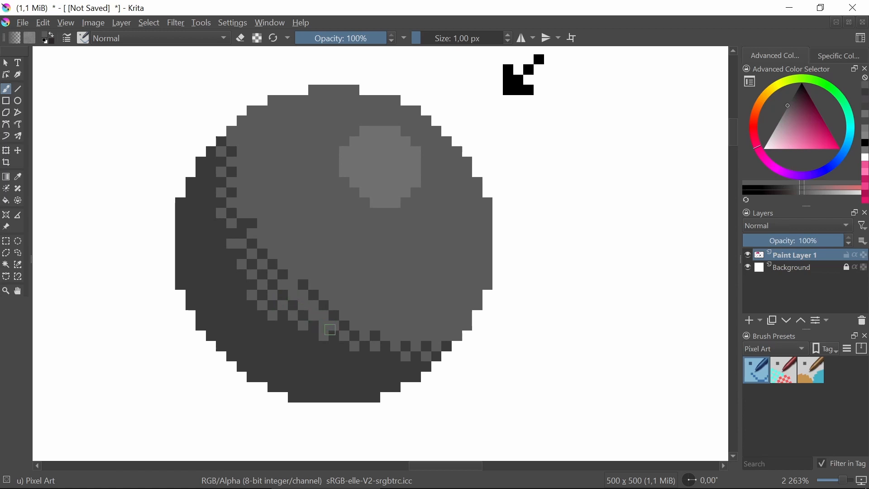
Paint mid grey over the protruding dark pixels along the dithered band's outer edge to even its curve
left_click_drag(303, 281, 356, 325)
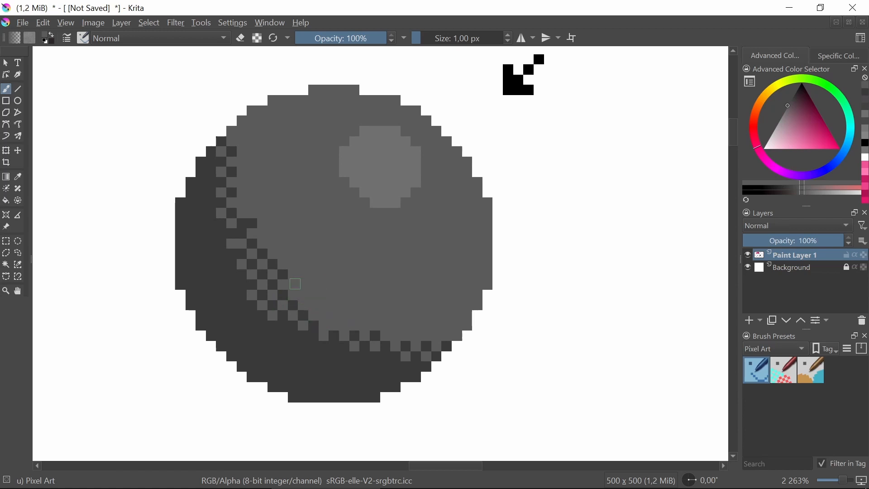
left_click_drag(295, 284, 251, 214)
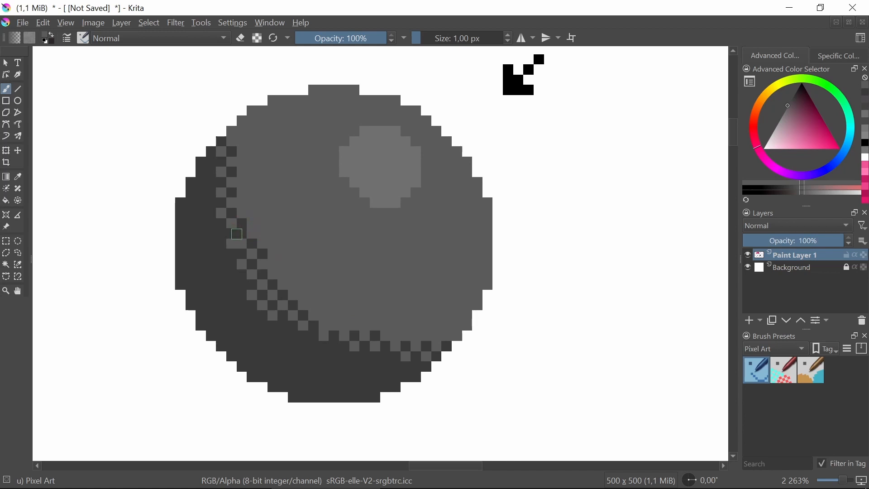
Paint mid grey over the protruding dark pixels at the middle bend of the dithered band
left_click(231, 235)
left_click(242, 225)
left_click_drag(243, 224, 262, 254)
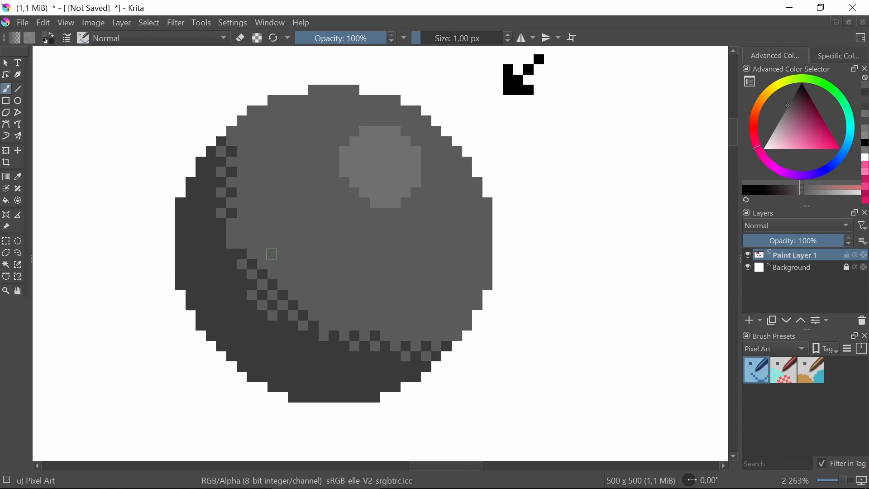
Sample the shadow's dark grey and repaint a few pixels at the middle bend to even the shadow's edge
left_click_drag(334, 235, 286, 301)
left_click_drag(204, 312, 237, 273)
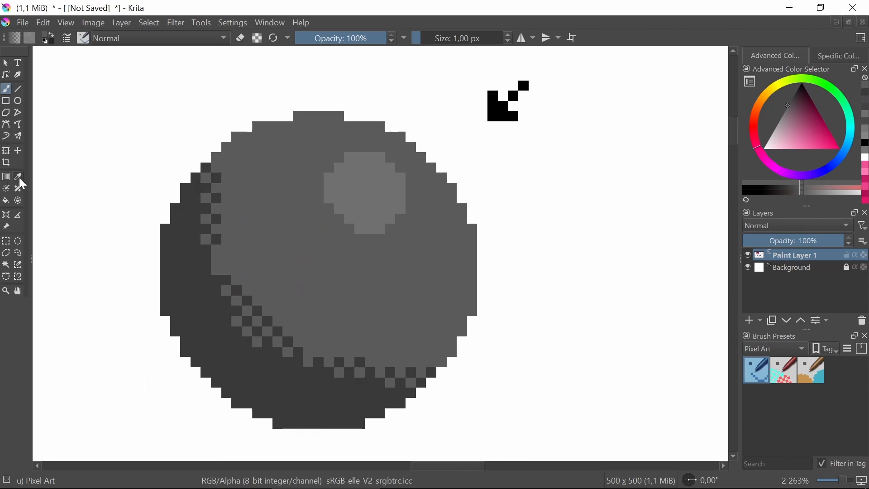
left_click(19, 177)
left_click(206, 273)
left_click(8, 88)
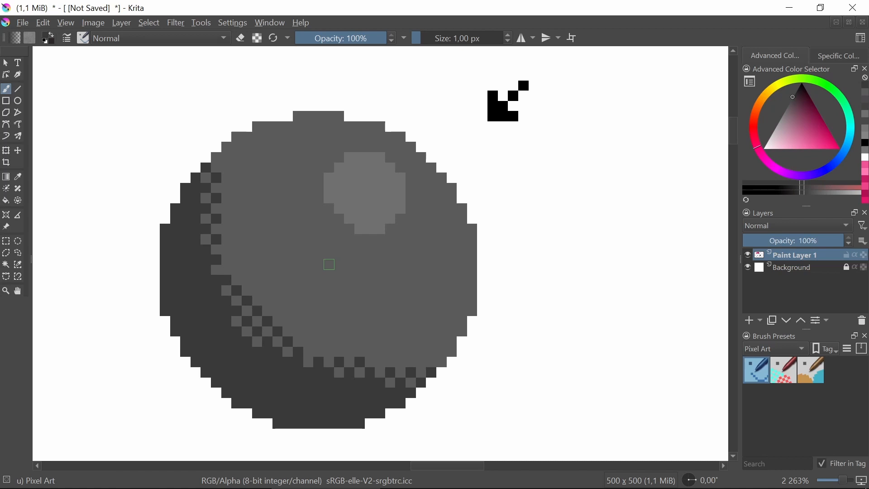
Make a wide rectangular selection 15 px tall in the empty canvas area left of the pink heart
mouse_move(271, 271)
left_mouse_down()
mouse_move(372, 242)
mouse_move(399, 225)
mouse_move(429, 180)
left_mouse_up()
scroll(368, 243, "down", 3)
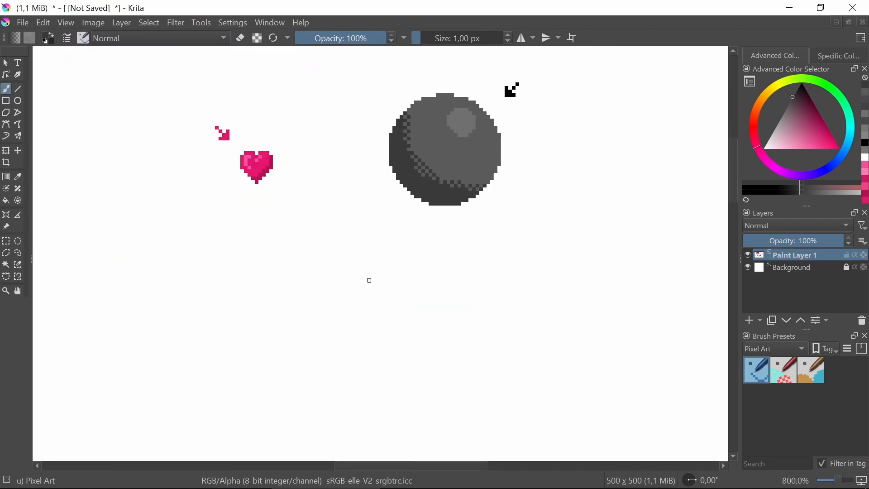
scroll(432, 183, "up", 1)
left_click_drag(366, 248, 477, 323)
left_click_drag(292, 277, 508, 231)
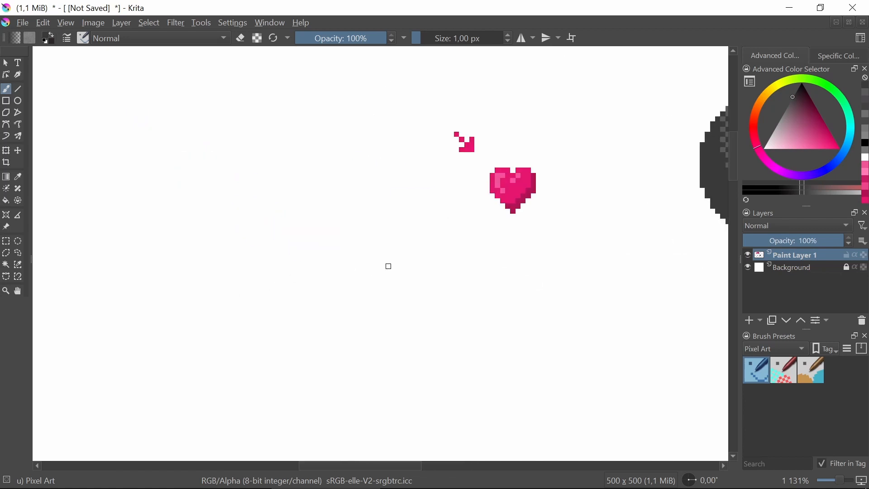
left_click_drag(349, 270, 525, 283)
left_click_drag(285, 256, 363, 272)
left_click_drag(408, 252, 332, 267)
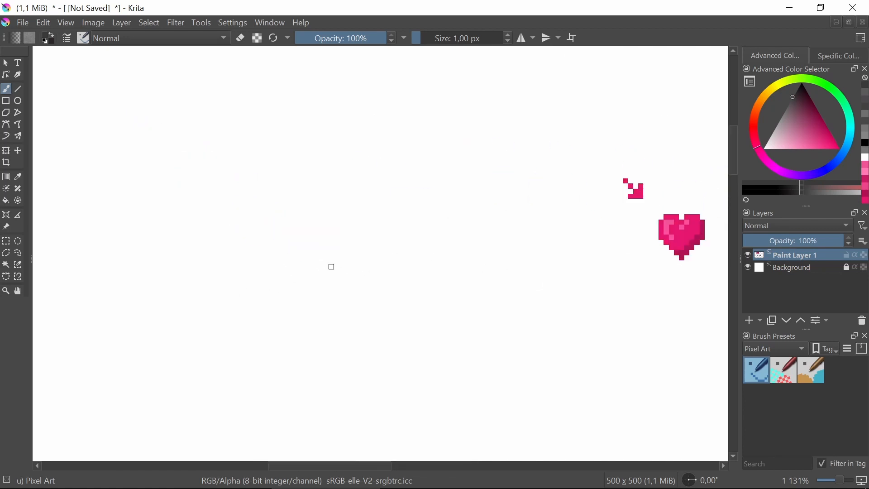
left_click(7, 241)
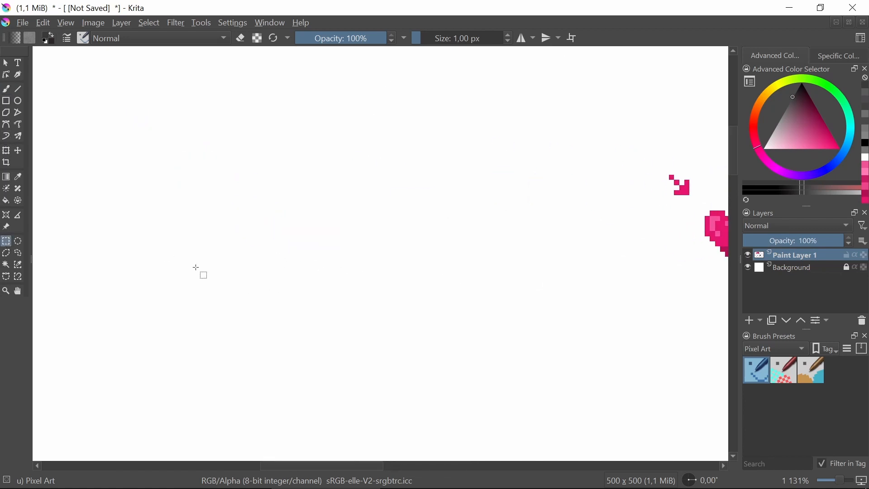
scroll(237, 199, "down", 2)
left_click_drag(103, 189, 434, 228)
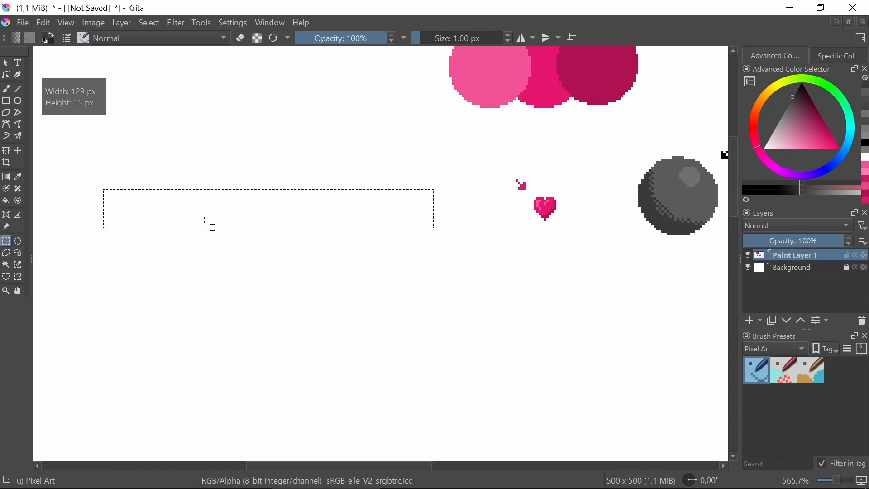
scroll(297, 248, "up", 1)
left_click_drag(234, 230, 474, 270)
scroll(436, 252, "up", 2)
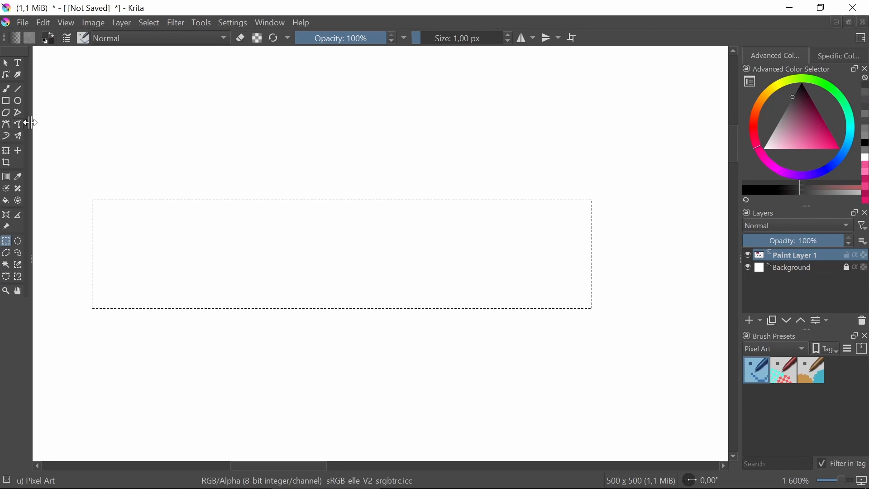
Fill the selected rectangle with dark grey using the 32 px Pixel Art Fill brush
left_click(6, 88)
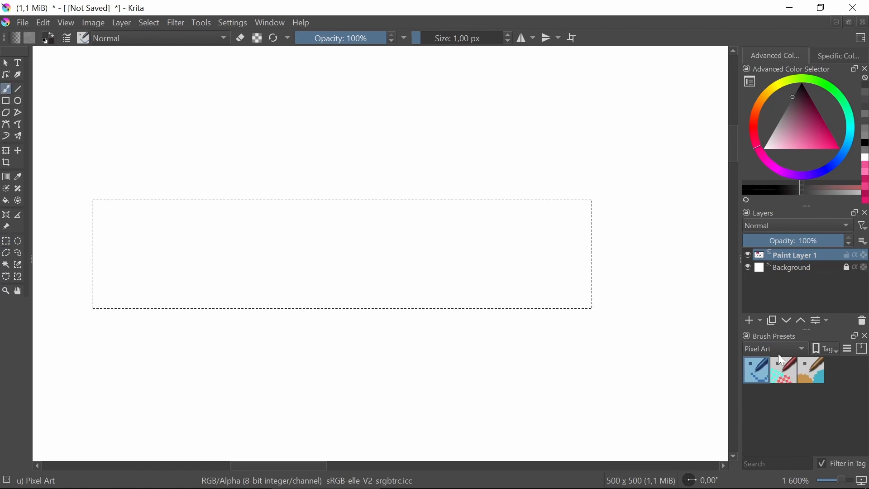
left_click(815, 372)
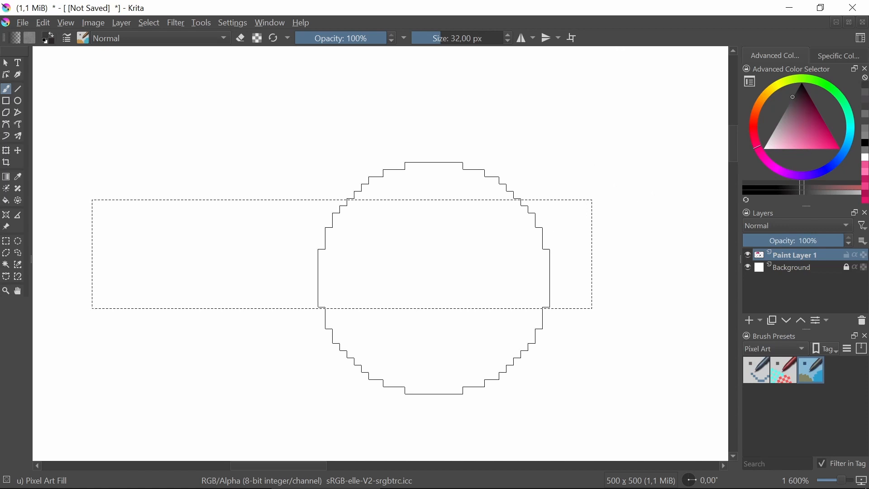
left_click_drag(147, 262, 648, 272)
Choose a fully saturated pink and paint the right-hand part of the selected rectangle with it
left_click(5, 240)
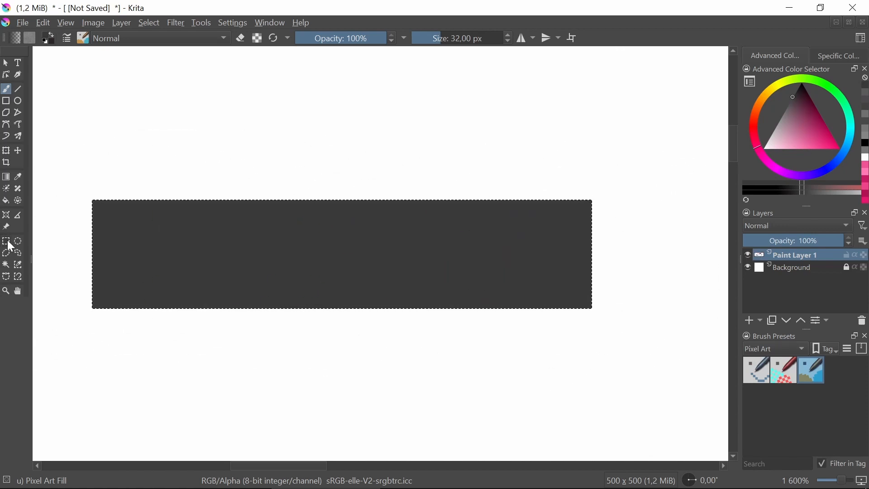
left_click(348, 261)
left_click_drag(816, 144, 840, 149)
left_click(6, 89)
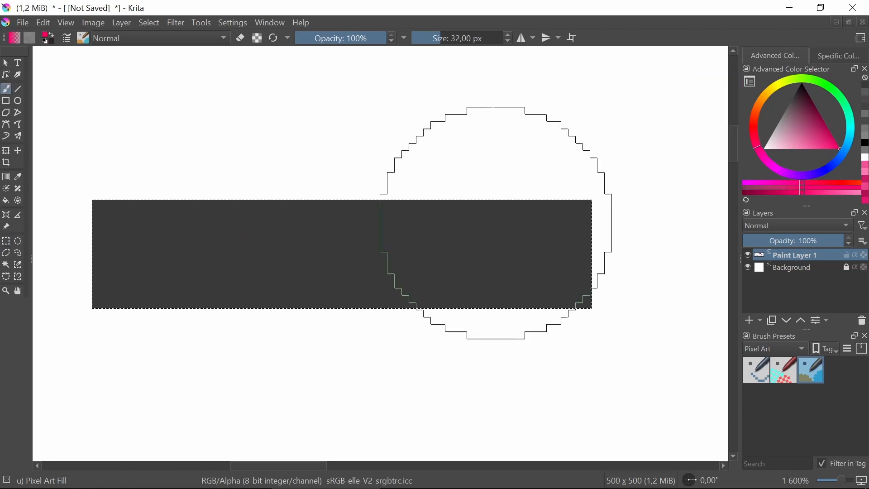
left_click_drag(497, 216, 520, 357)
left_click_drag(509, 299, 501, 270)
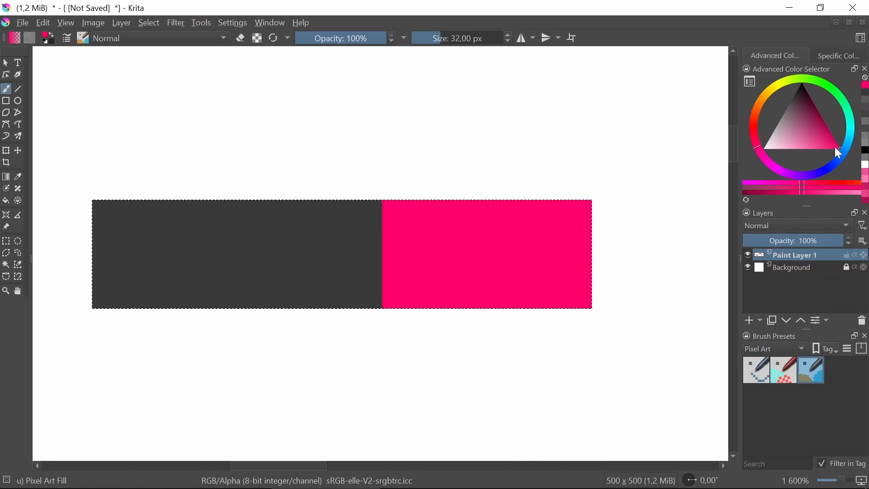
Choose a saturated purple, paint the left-hand part of the rectangle with it and clear the selection
left_click_drag(798, 175, 793, 176)
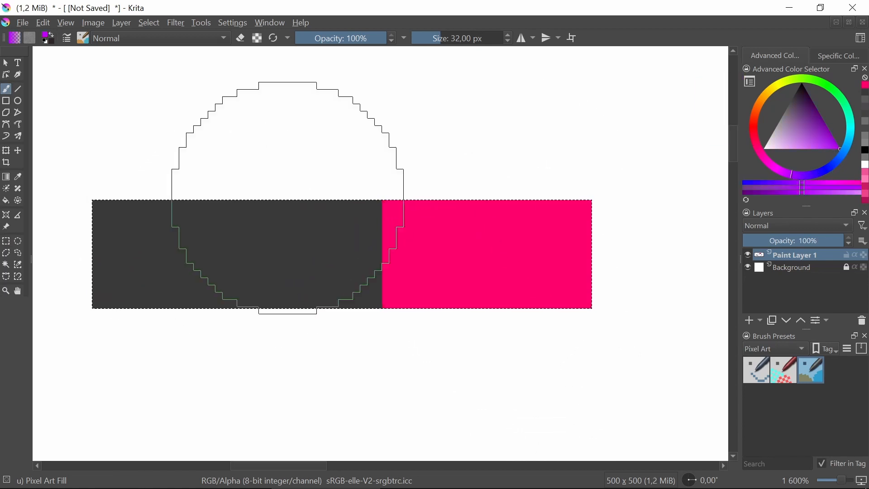
mouse_move(79, 196)
left_mouse_down()
mouse_move(161, 355)
mouse_move(186, 324)
mouse_move(186, 181)
mouse_move(185, 253)
mouse_move(185, 242)
left_mouse_up()
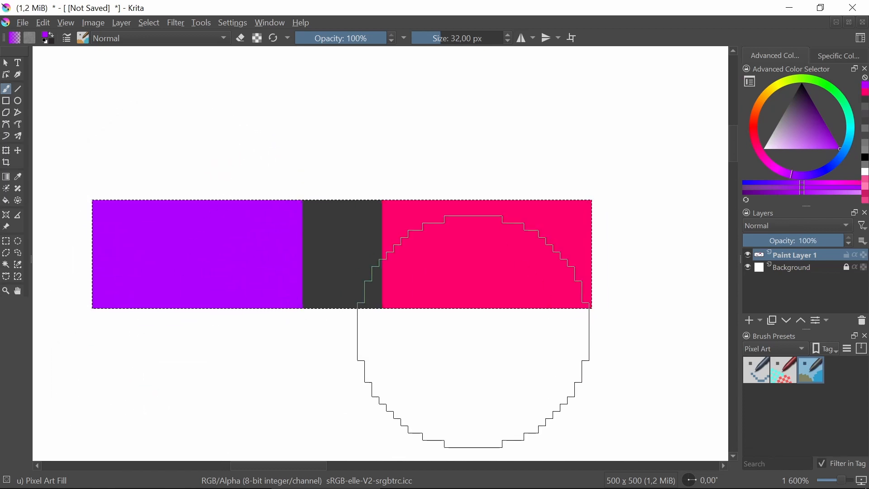
left_click(6, 242)
left_click(407, 265)
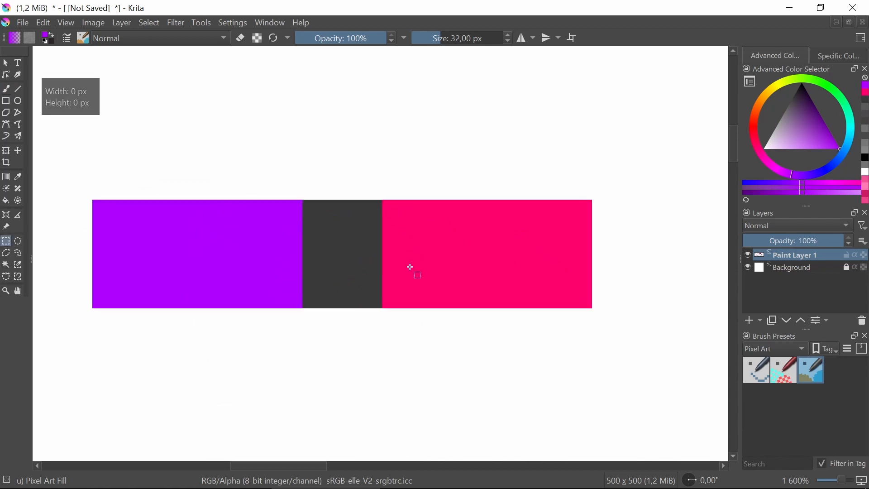
Fill the remaining dark grey section in the middle of the bar with purple
scroll(326, 242, "down", 1)
scroll(280, 229, "up", 1)
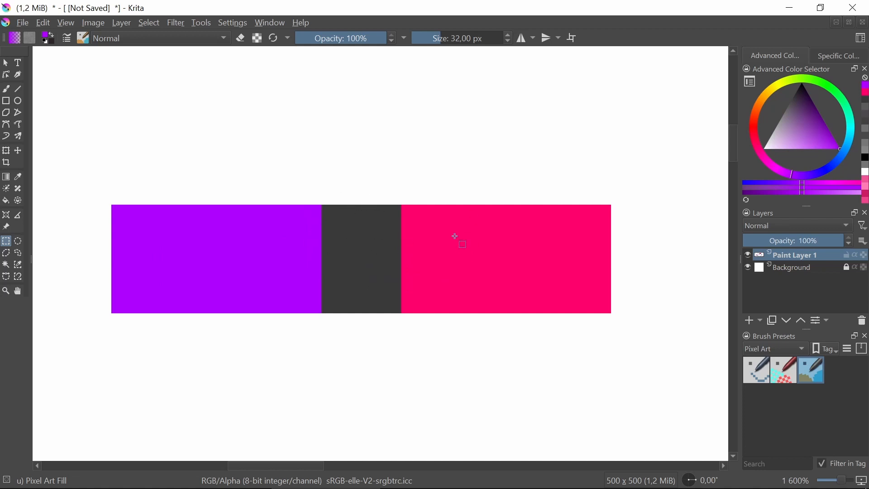
mouse_move(409, 245)
left_mouse_down()
mouse_move(404, 311)
mouse_move(394, 239)
left_mouse_up()
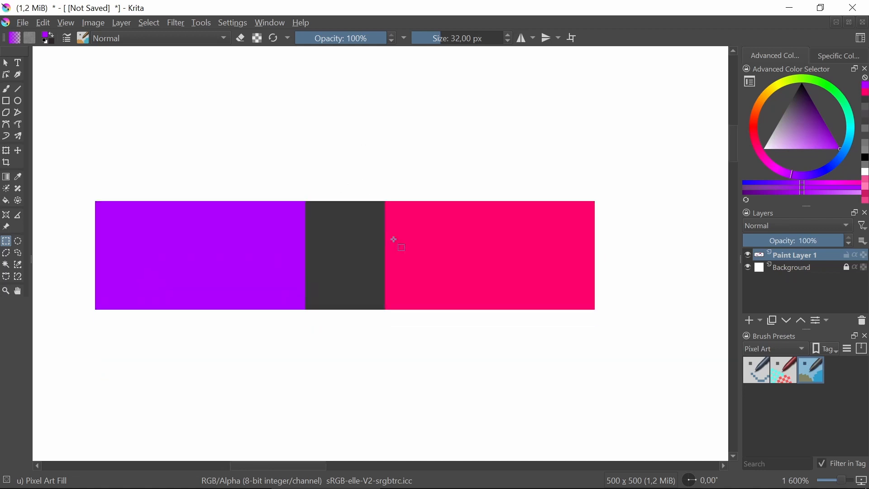
left_click_drag(448, 270, 381, 261)
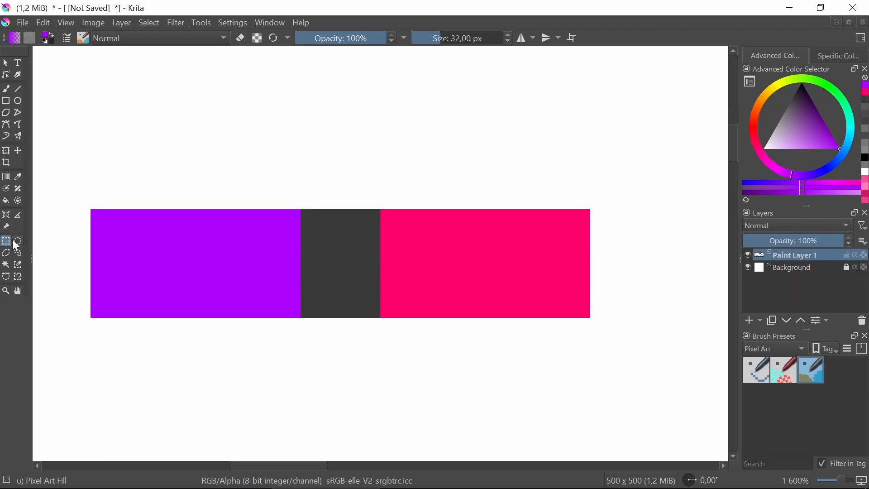
left_click(20, 179)
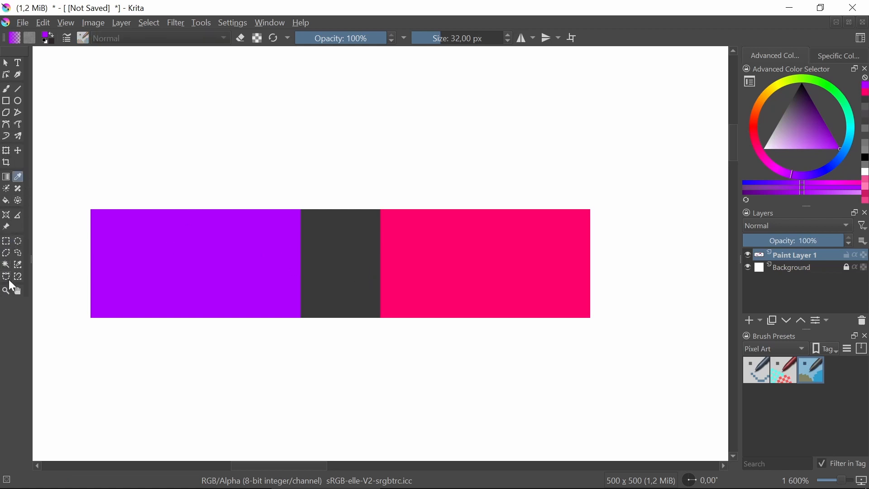
left_click(7, 201)
left_click(337, 249)
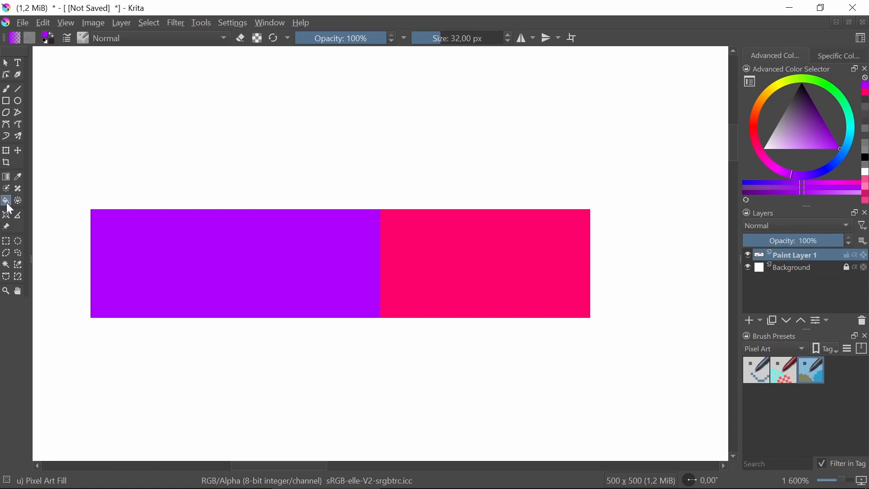
Copy an 11 by 15 px pink strip at the colour boundary to a new layer and move it over the adjoining purple
left_click(12, 242)
left_click_drag(381, 211, 458, 315)
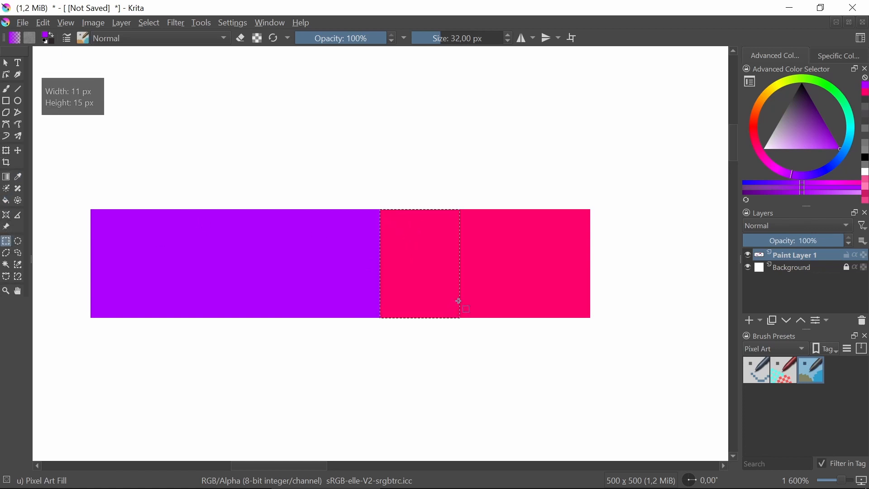
key("ctrl+alt+j")
left_click(18, 150)
left_click_drag(412, 247, 333, 247)
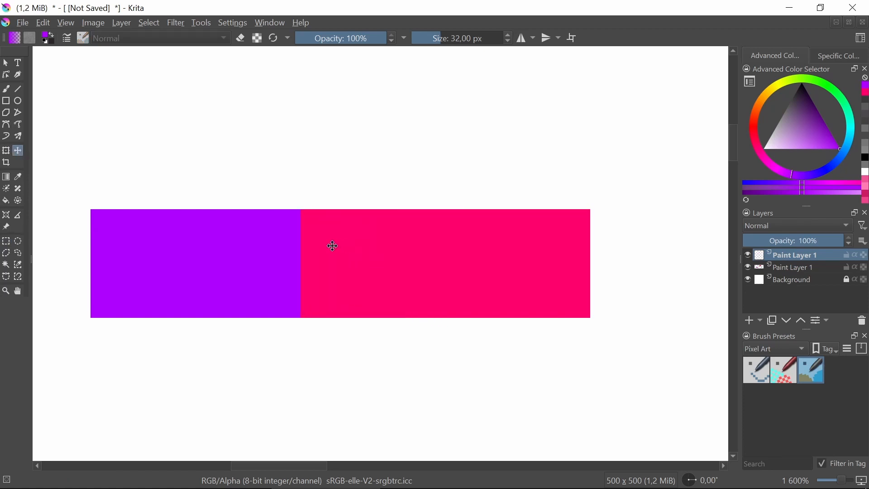
Set the copied strip layer's opacity to 50% and clear the selection to show the blended colour
left_click(793, 240)
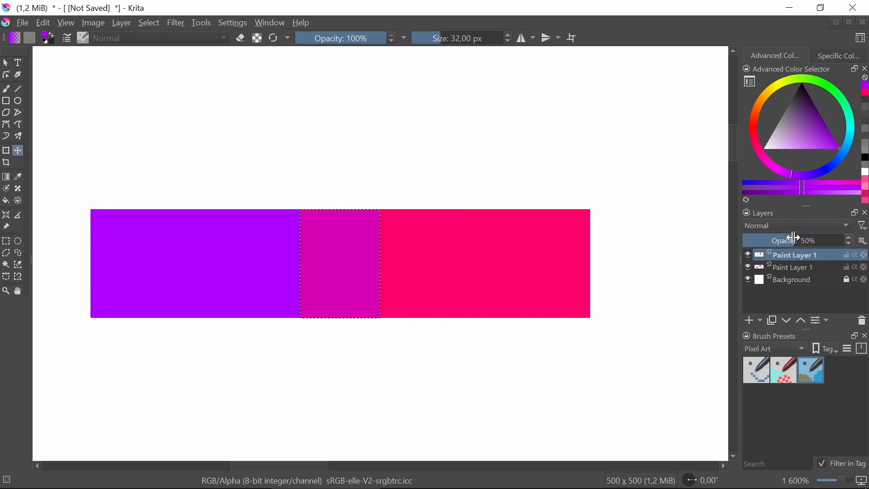
left_click(6, 241)
left_click(365, 178)
scroll(362, 175, "down", 2)
scroll(371, 176, "down", 2)
scroll(382, 179, "up", 3)
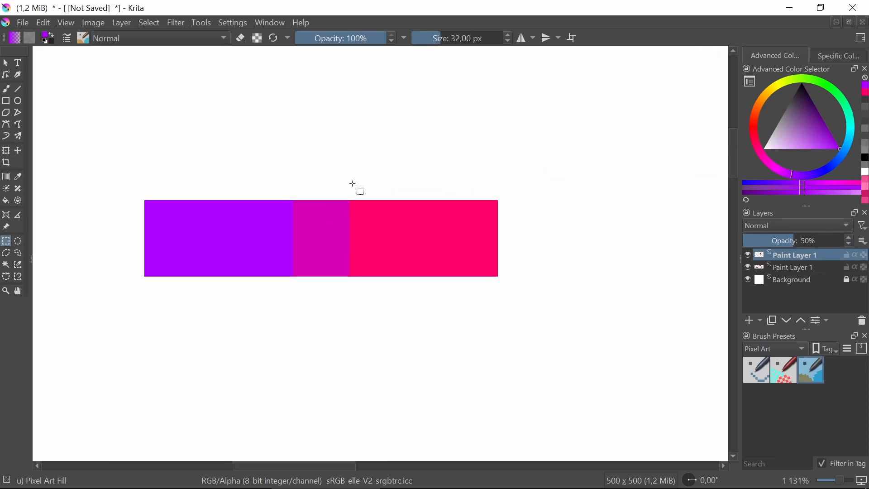
scroll(381, 181, "up", 1)
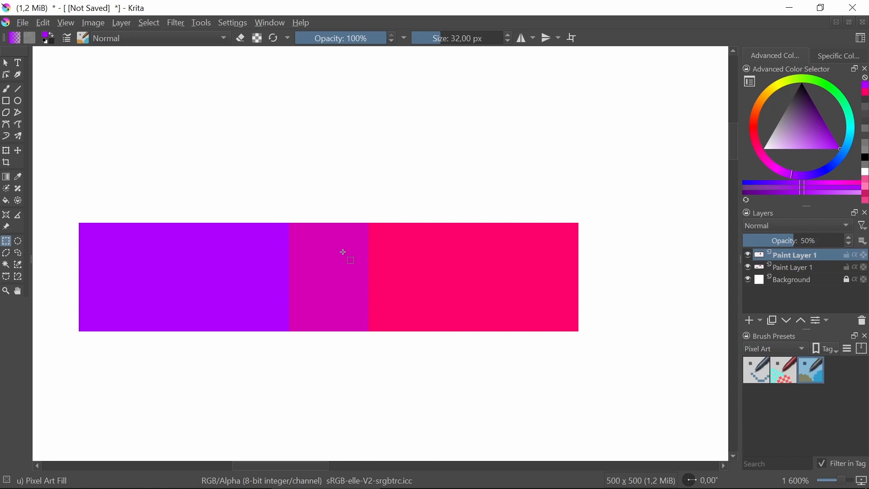
Undo the strip layer's opacity change and clear the selection around the strip
key("ctrl+z")
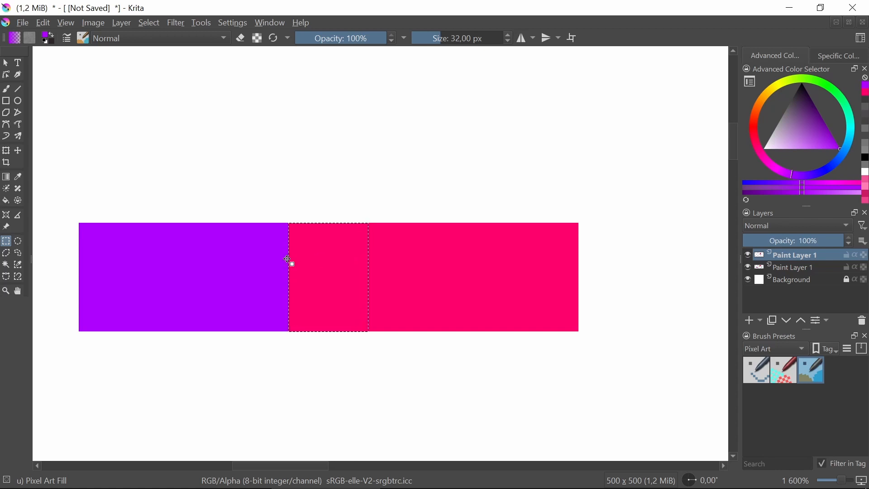
left_click(175, 218)
scroll(175, 218, "down", 4)
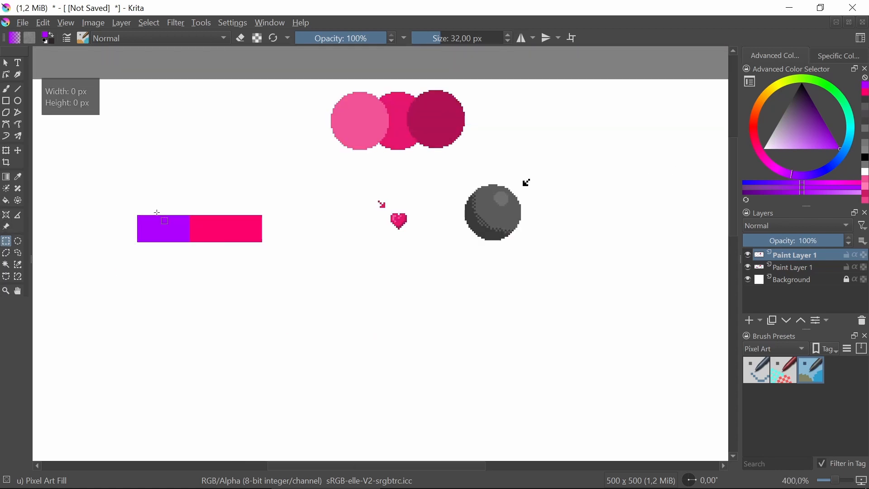
scroll(521, 222, "up", 2)
left_click_drag(505, 196, 368, 257)
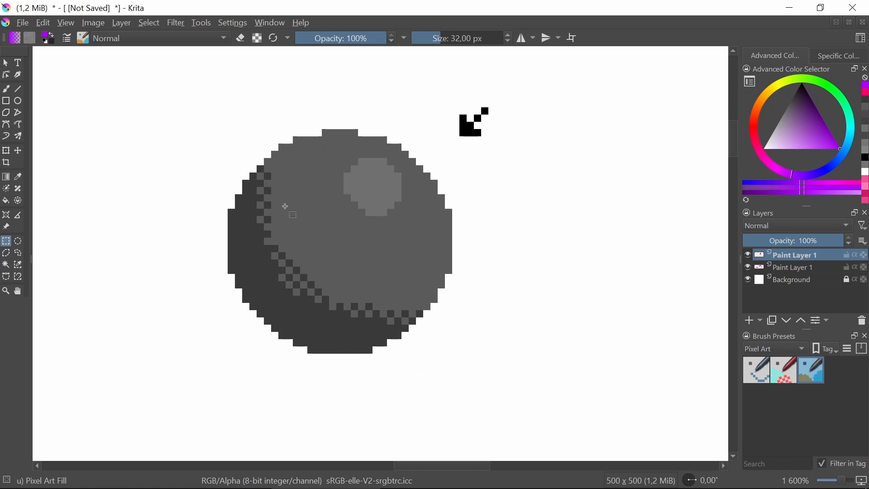
scroll(282, 212, "left", 20)
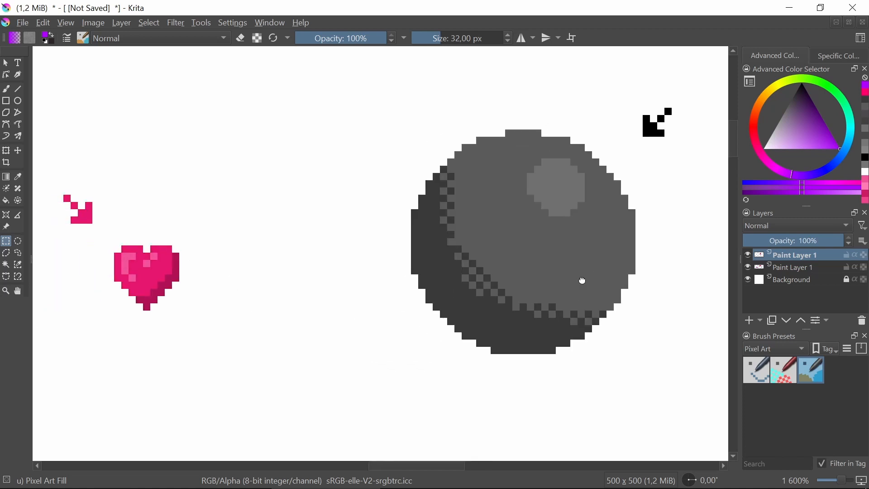
scroll(240, 324, "up", 1)
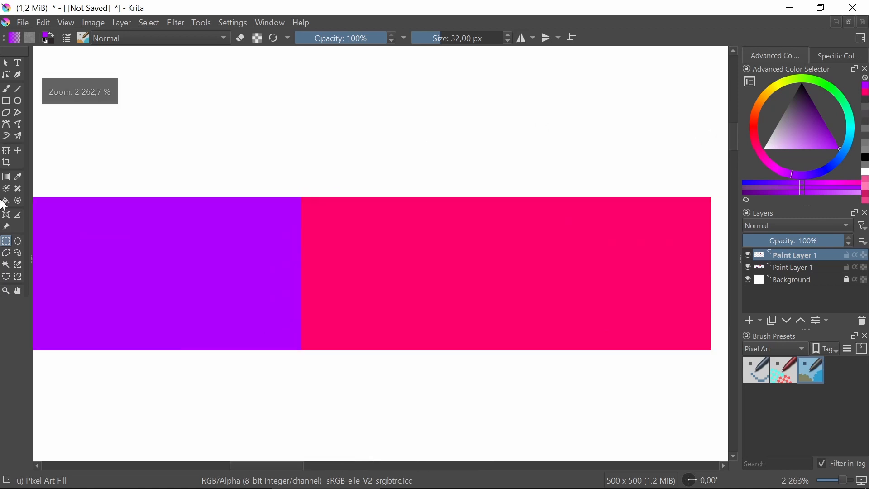
Paint a column of alternating purple pixels along the pink side of the colour boundary with the 1 px Pixel Art brush
left_click(19, 177)
scroll(384, 169, "down", 2)
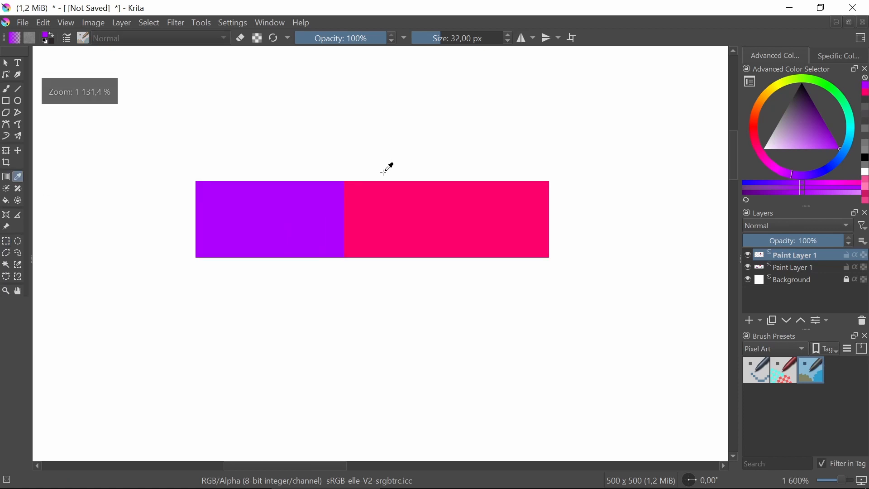
scroll(379, 190, "up", 2)
left_click_drag(375, 202, 335, 213)
left_click(6, 89)
scroll(381, 245, "up", 1)
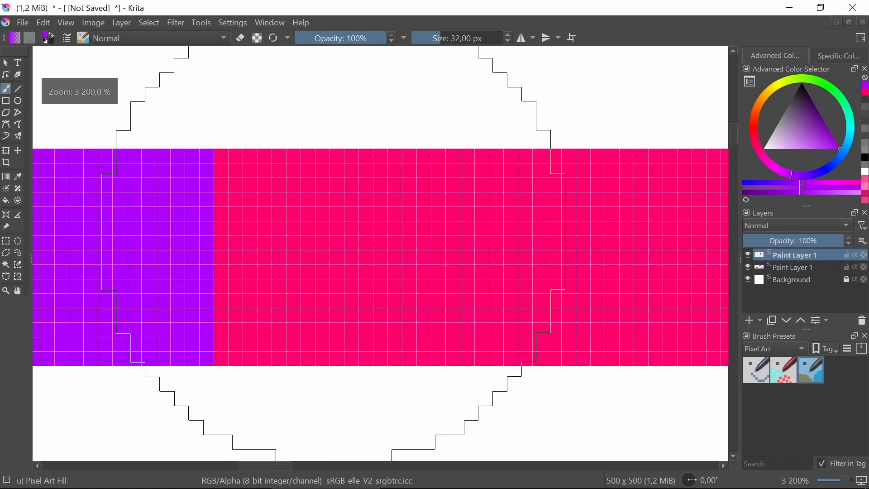
left_click(760, 367)
scroll(341, 187, "down", 1)
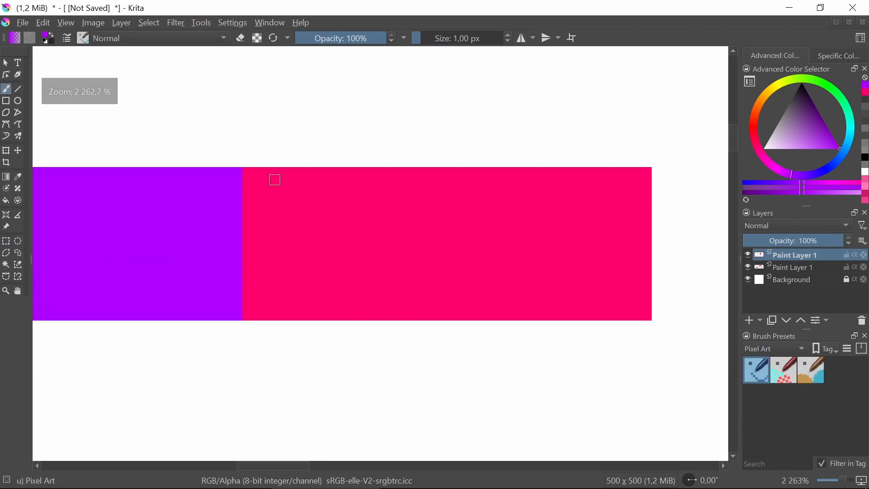
left_click(248, 172)
left_click(248, 193)
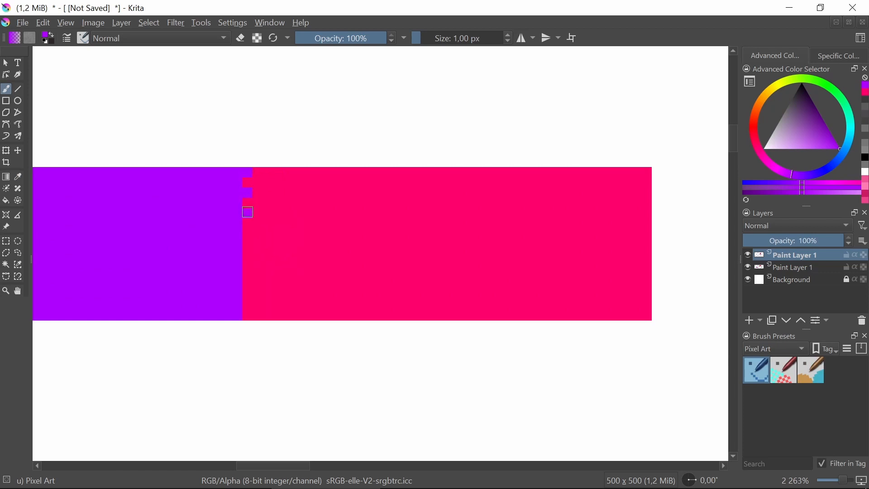
left_click(248, 234)
left_click(248, 253)
left_click(248, 273)
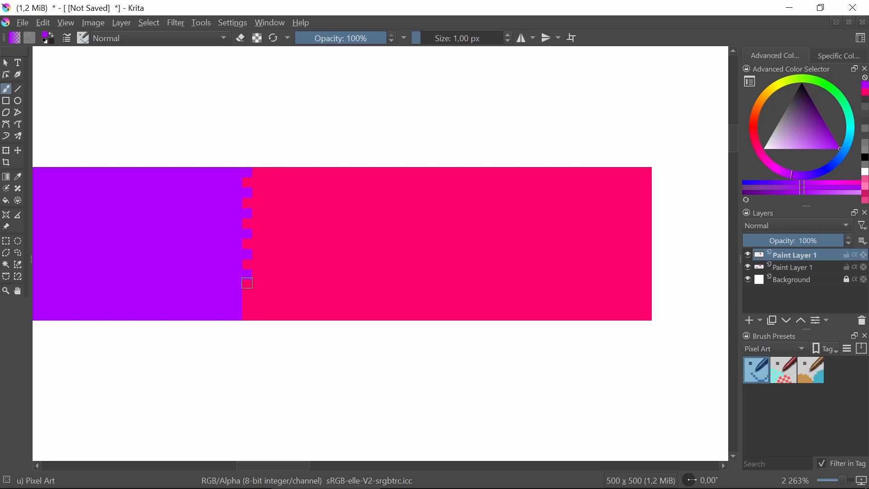
left_click(248, 295)
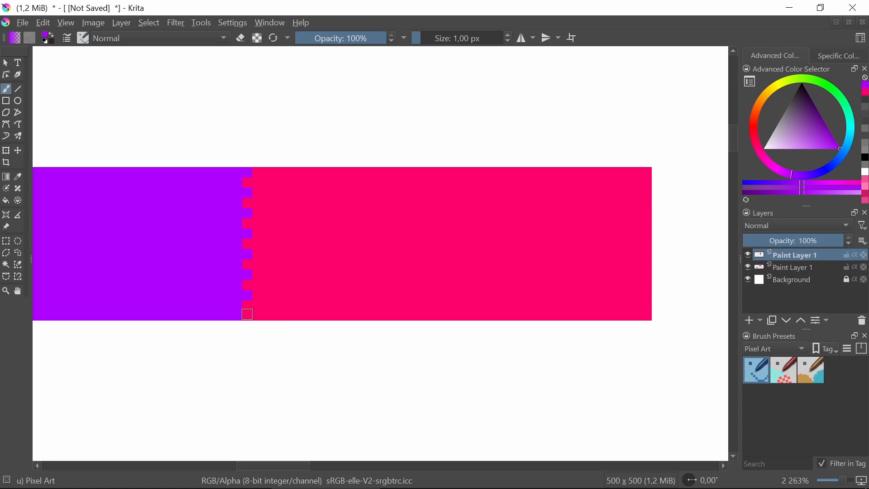
left_click(247, 314)
Paint a second column of purple pixels into the pink, staggered against the first one like a checkerboard
left_click_drag(257, 182, 260, 195)
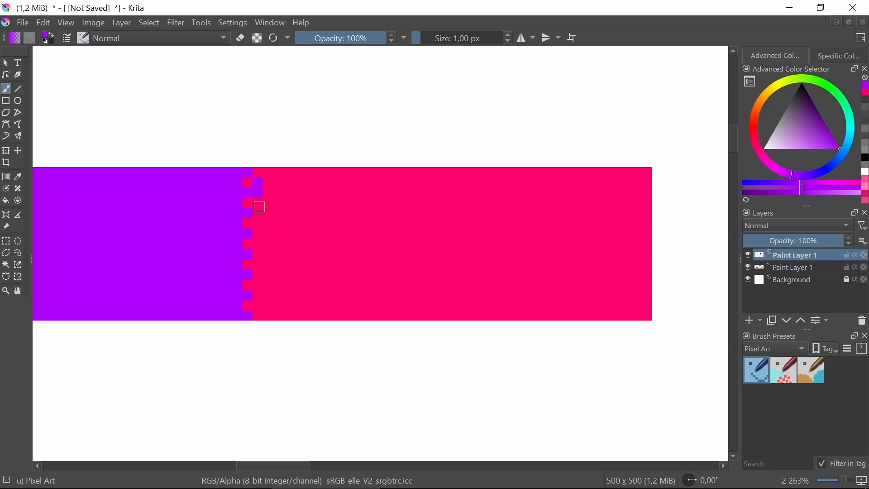
left_click(257, 203)
left_click(257, 222)
left_click(258, 242)
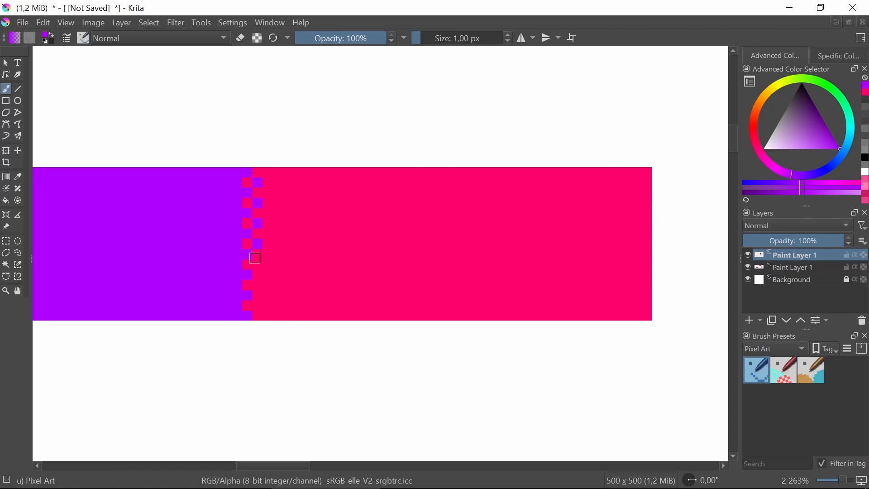
left_click(257, 263)
left_click(258, 285)
left_click(257, 305)
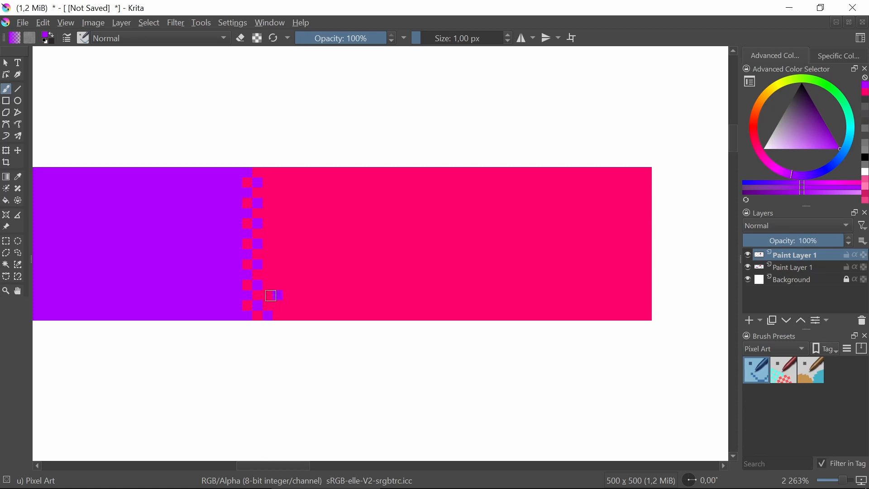
key("ctrl+z")
Extend the purple and pink checkerboard dither by a third column of alternating purple pixels
left_click(269, 295)
left_click(268, 284)
left_click(268, 275)
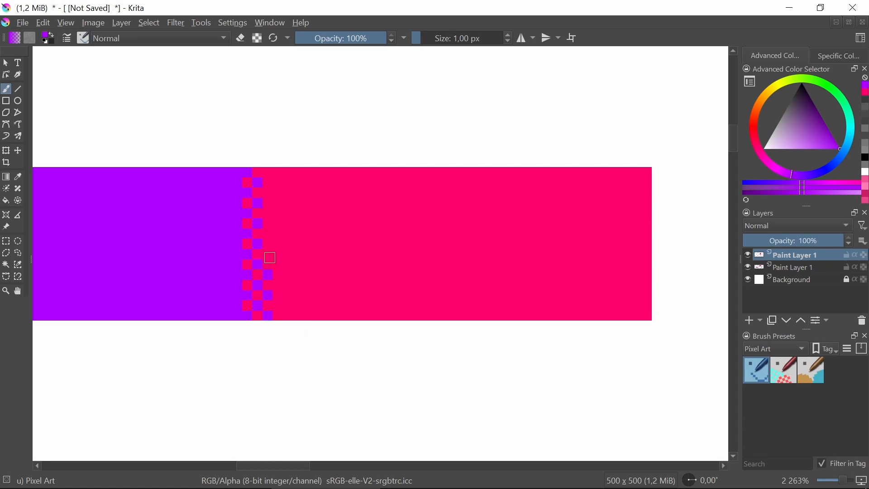
left_click(268, 254)
left_click(268, 213)
left_click(268, 193)
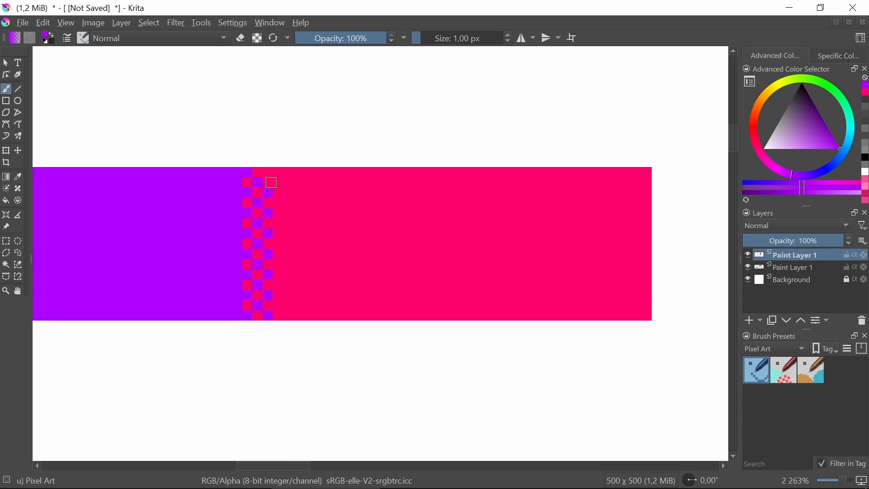
scroll(289, 172, "down", 4)
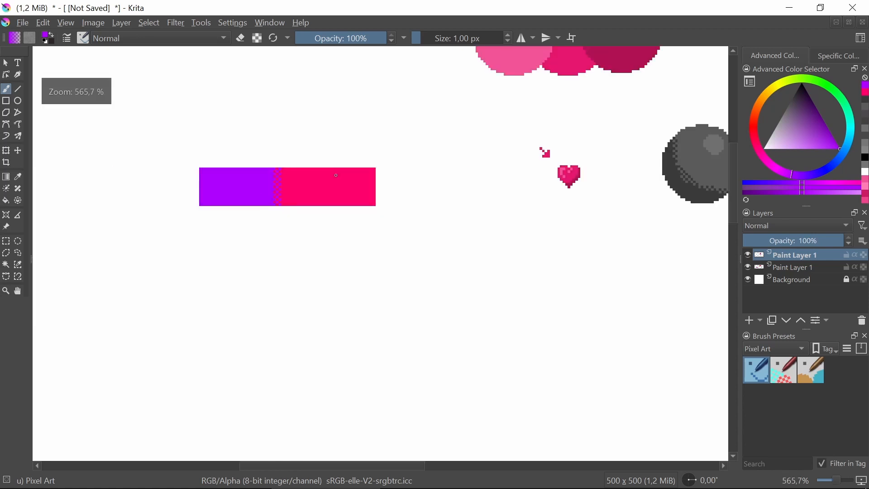
scroll(291, 186, "up", 4)
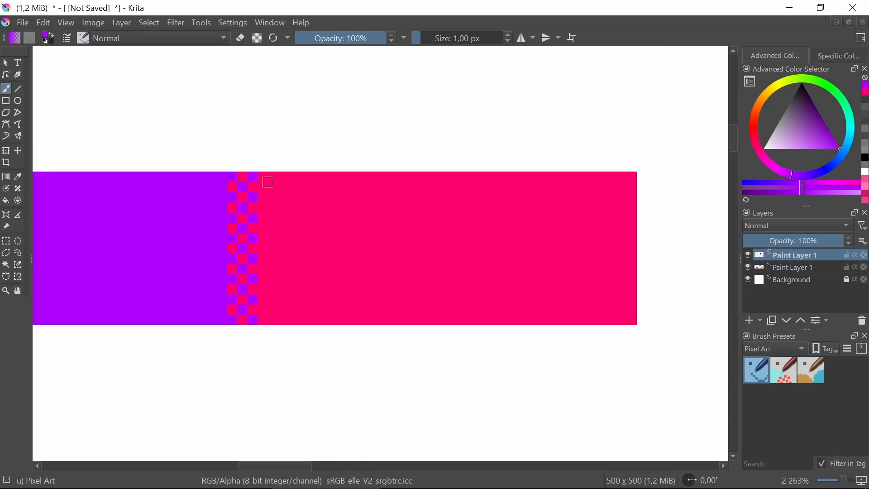
left_click(273, 187)
left_click(273, 208)
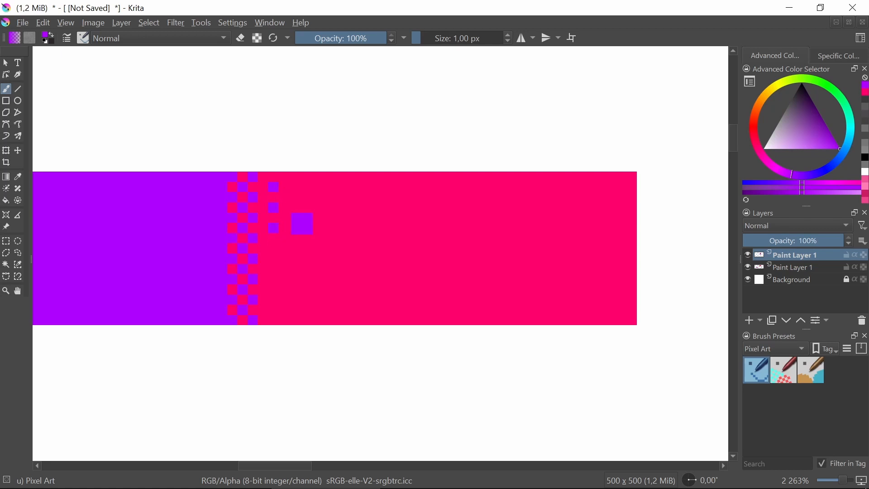
key("ctrl+z")
key("ctrl+z")
Leave one pink column free beside the checkerboard and paint a column of alternating purple pixels
left_click(274, 178)
left_click(274, 198)
left_click(274, 218)
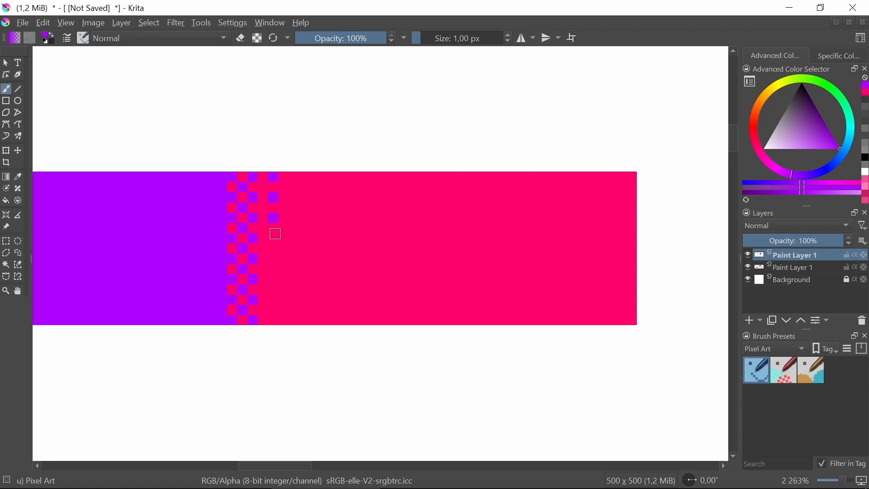
left_click(274, 258)
left_click(274, 300)
left_click(274, 321)
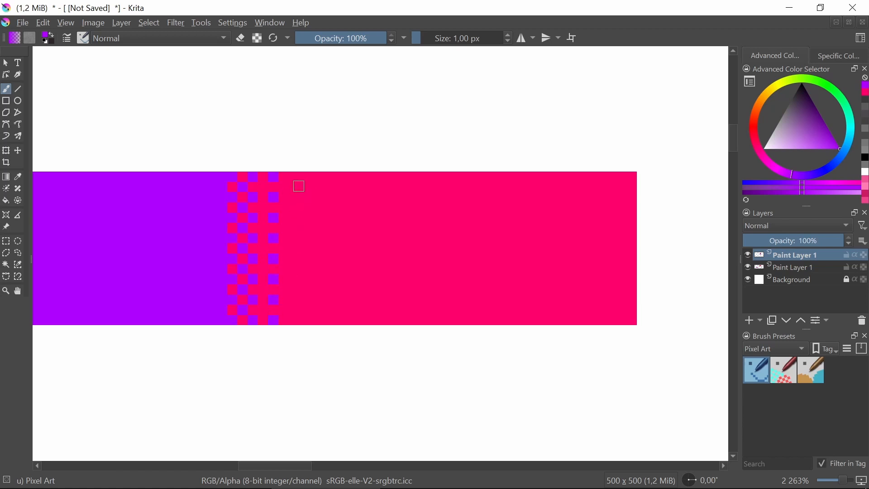
Skip another pink column and paint an outermost staggered column of single purple pixels
left_click(294, 209)
left_click(295, 228)
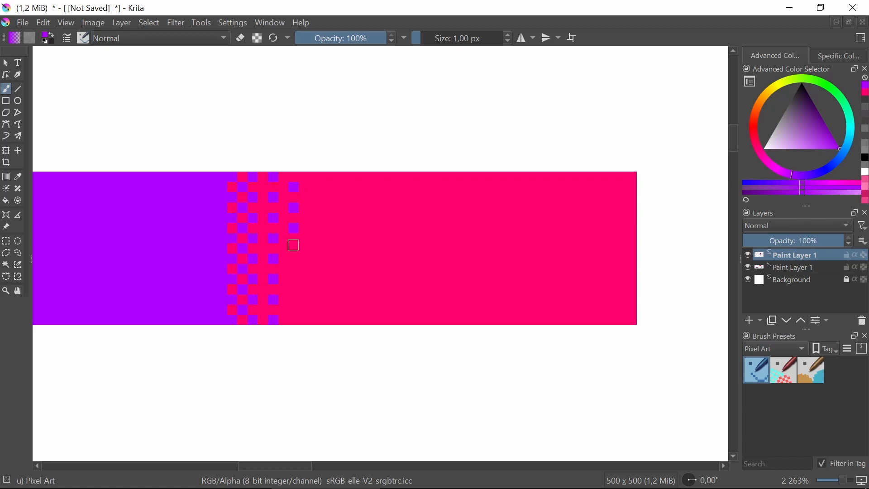
left_click(295, 249)
left_click(294, 269)
left_click(294, 290)
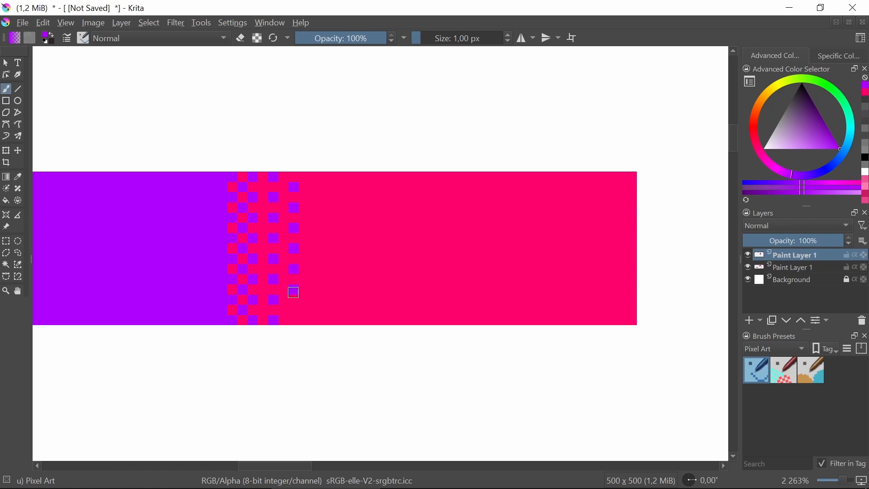
Sample the pink and paint a column of alternating pink pixels in the purple, one column away from the checkerboard
left_click(19, 152)
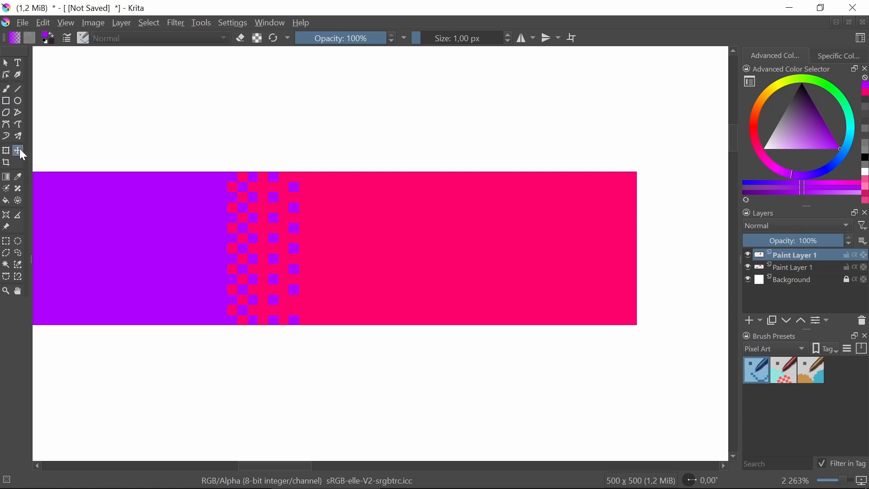
left_click(19, 177)
left_click(364, 205)
left_click(6, 89)
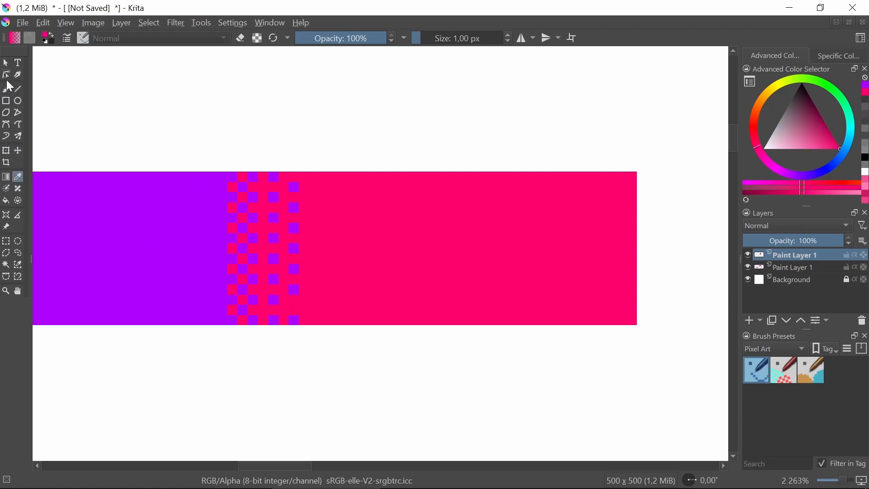
left_click_drag(212, 220, 320, 202)
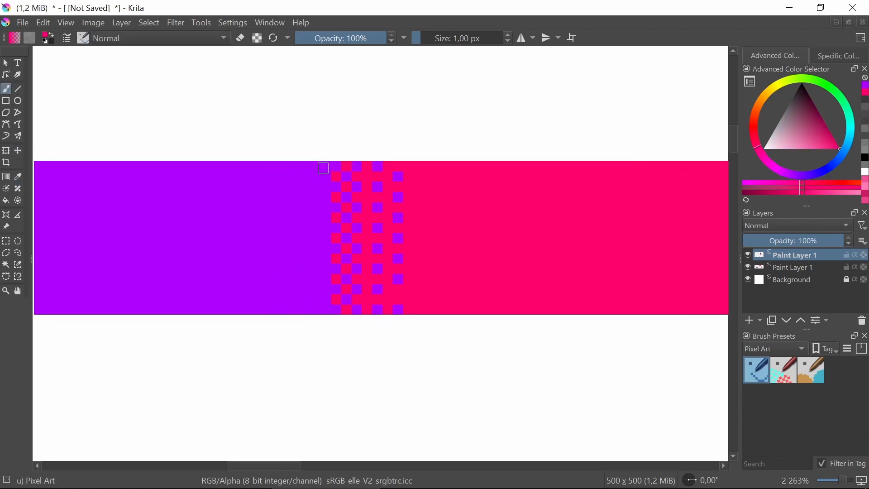
left_click(316, 167)
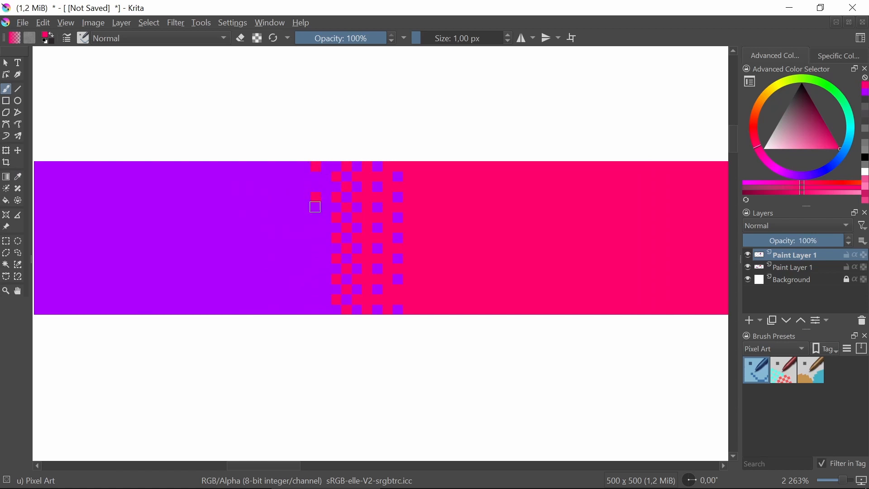
left_click(316, 186)
left_click(316, 207)
left_click(316, 227)
left_click(316, 248)
left_click(316, 269)
left_click(316, 289)
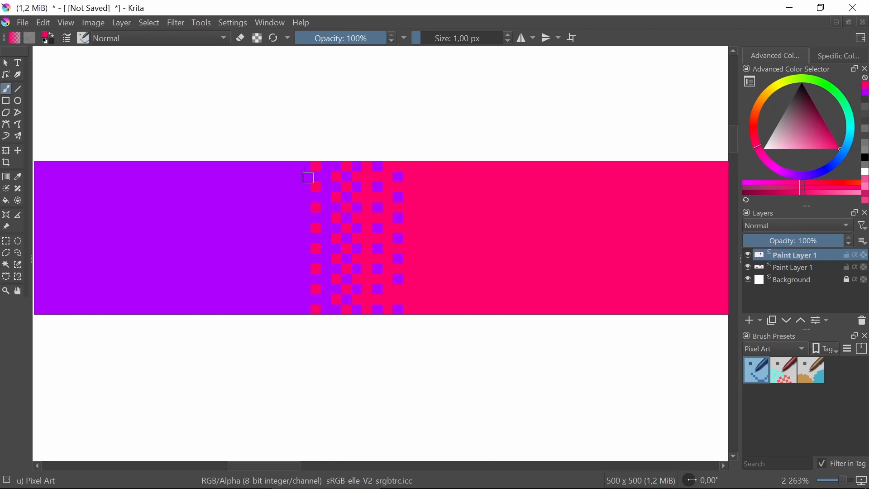
Paint another staggered column of pink pixels farther into the purple, with one purple column left between
left_click(295, 178)
left_click(294, 197)
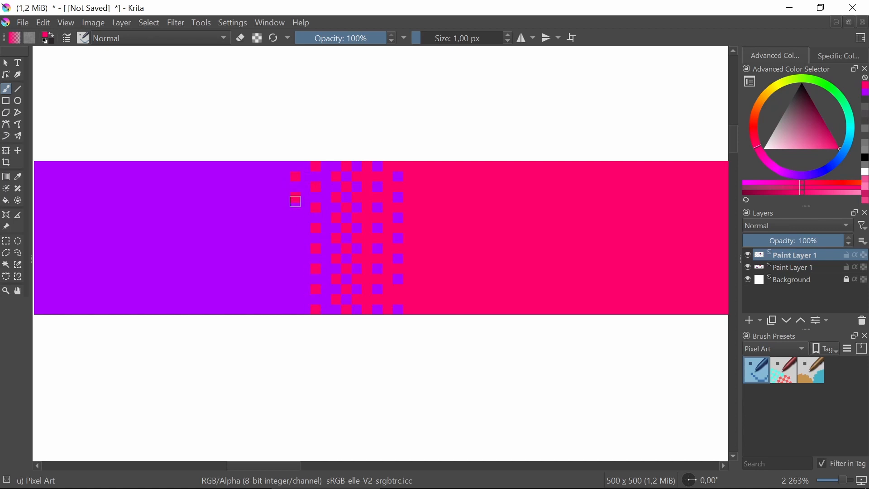
left_click(294, 227)
key("ctrl+z")
left_click(293, 217)
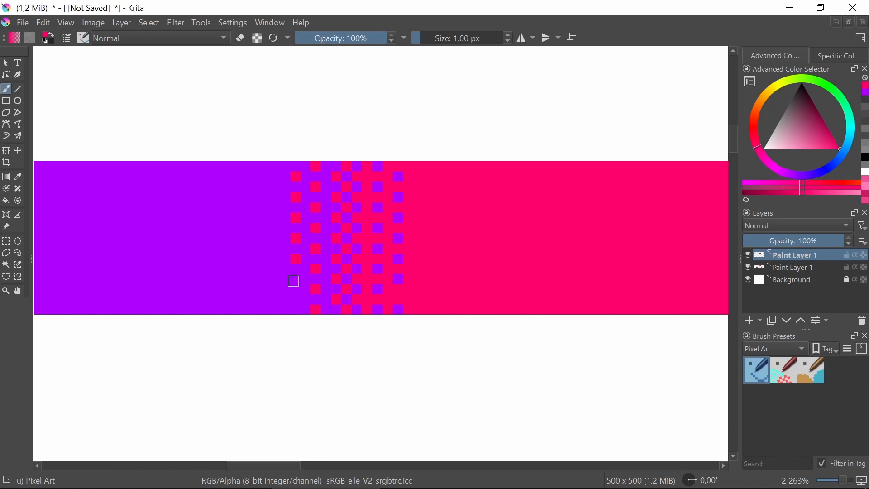
scroll(279, 206, "down", 3)
scroll(278, 206, "down", 3)
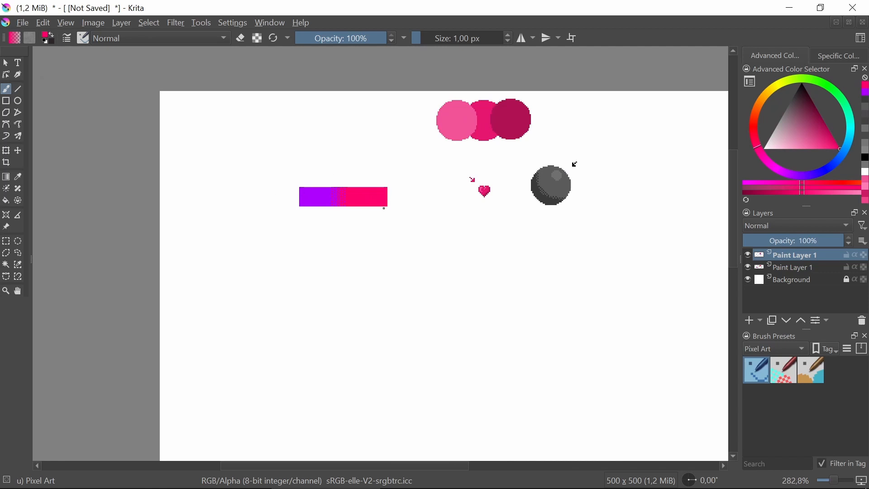
scroll(354, 190, "up", 6)
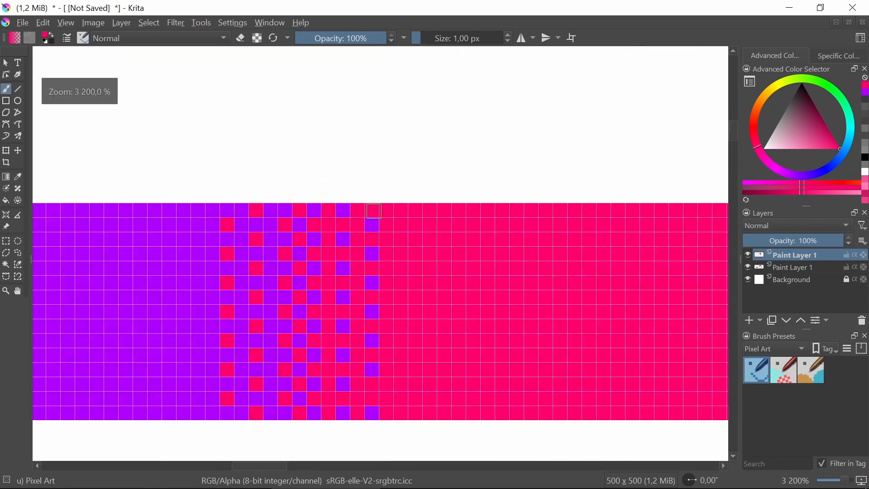
Select an 18 by 15 px area over the dither's purple side and fill it with the sampled purple using Pixel Art Fill
left_click(19, 176)
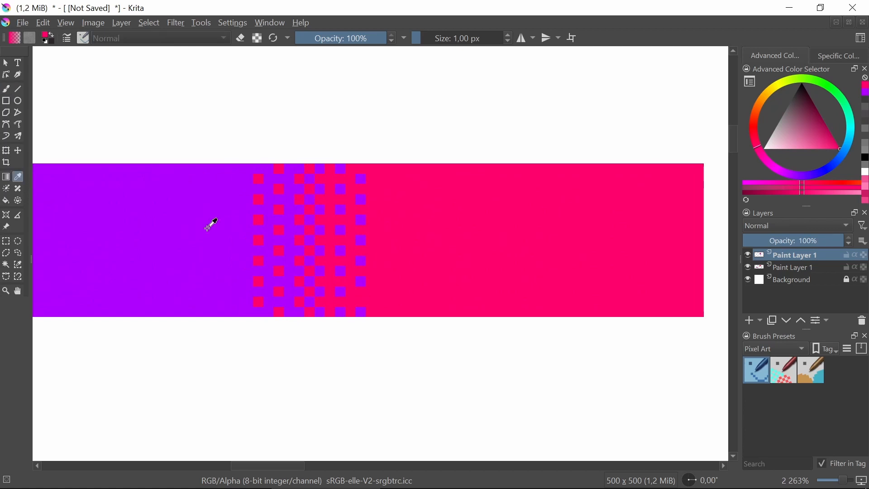
left_click(189, 223)
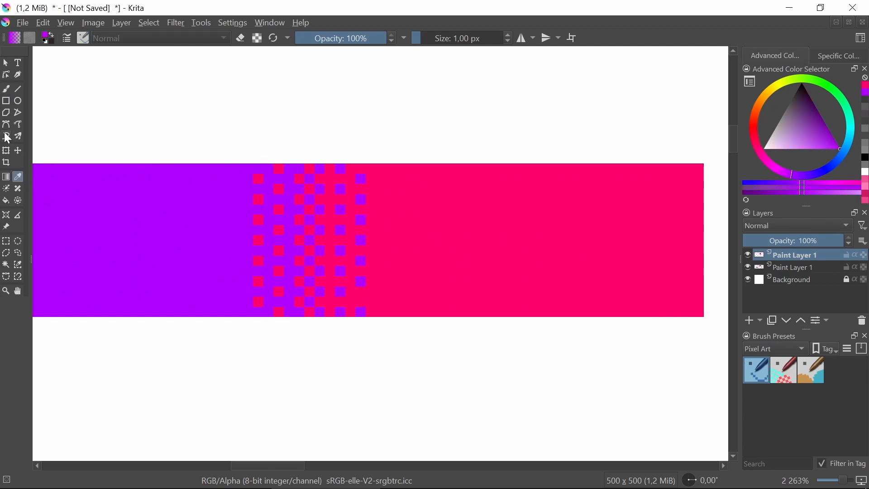
left_click(6, 240)
left_click_drag(136, 164, 315, 318)
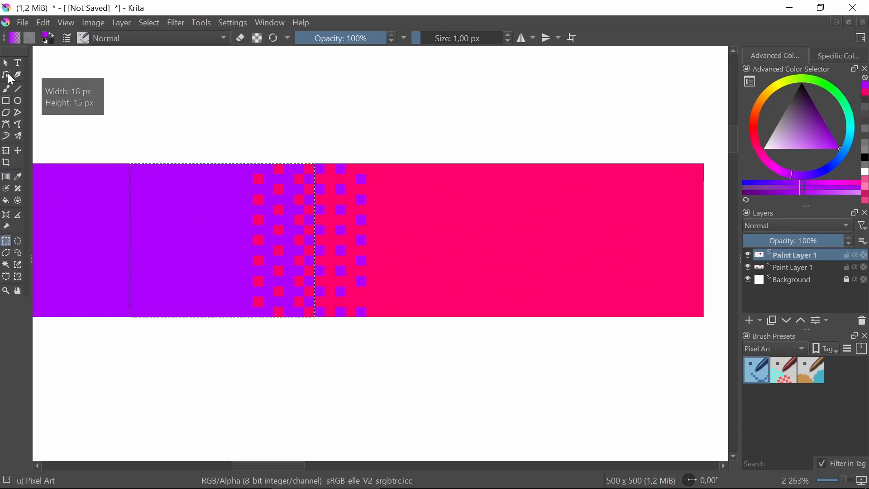
left_click(6, 90)
left_click(813, 371)
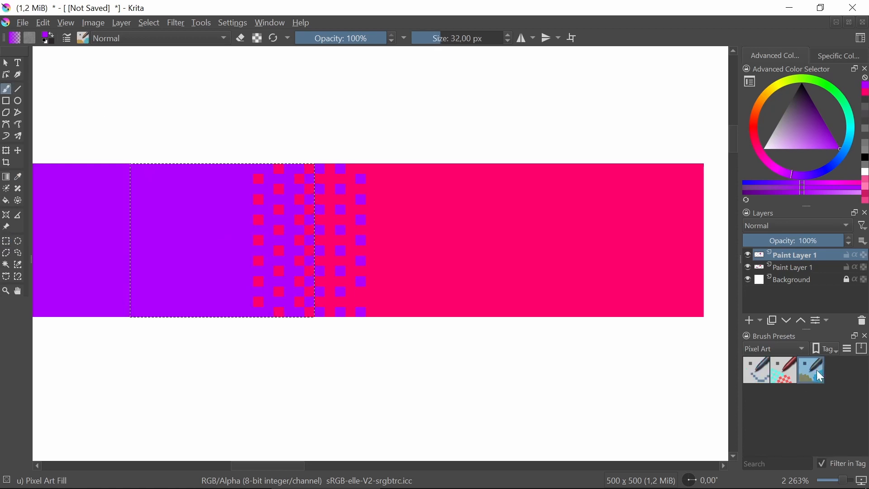
left_click_drag(308, 210, 57, 203)
Fill a 7 by 15 px area over the remaining dither with the sampled pink and clear the selection
left_click(18, 177)
left_click(484, 232)
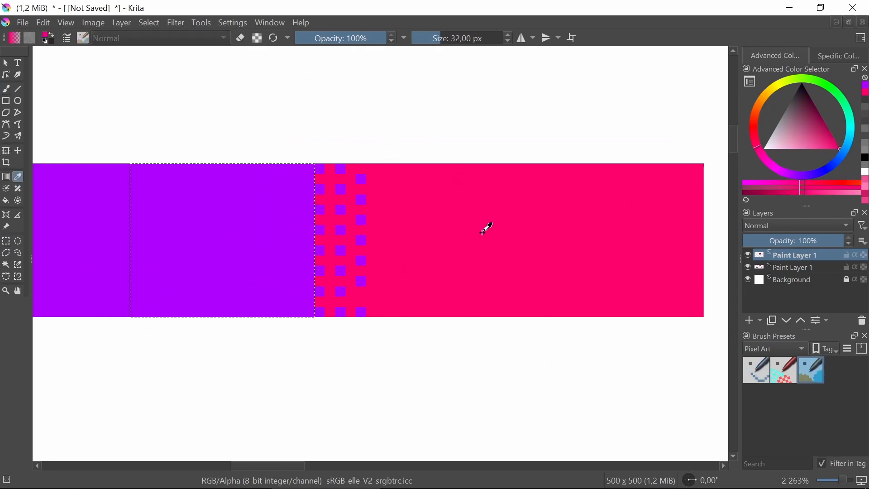
left_click(6, 240)
left_click_drag(389, 165, 313, 309)
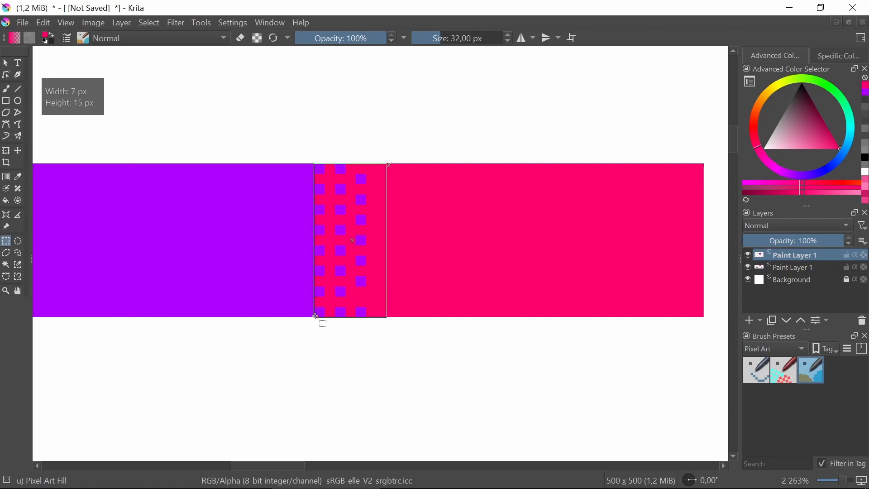
left_click(5, 88)
left_click(320, 209)
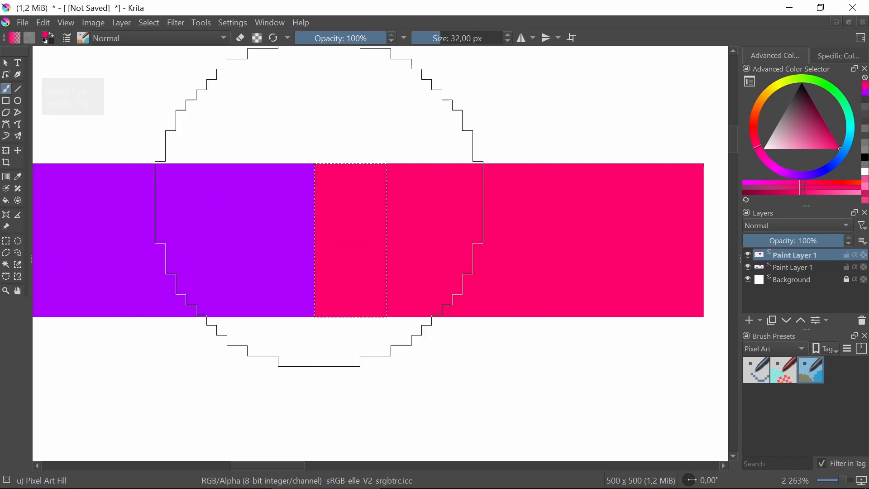
left_click(6, 241)
left_click_drag(238, 211, 239, 211)
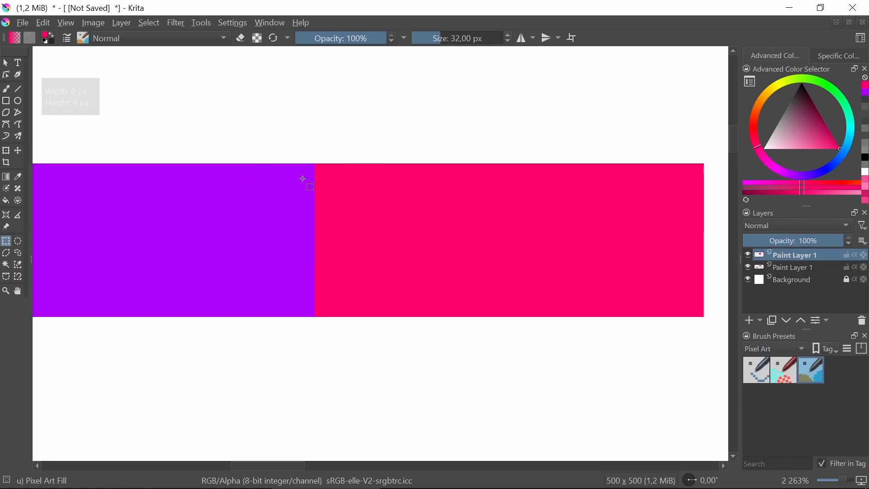
Select a 3 by 15 px strip on the purple side of the boundary and fill it with magenta
scroll(293, 179, "up", 1)
scroll(291, 187, "down", 1)
left_click_drag(302, 166, 316, 308)
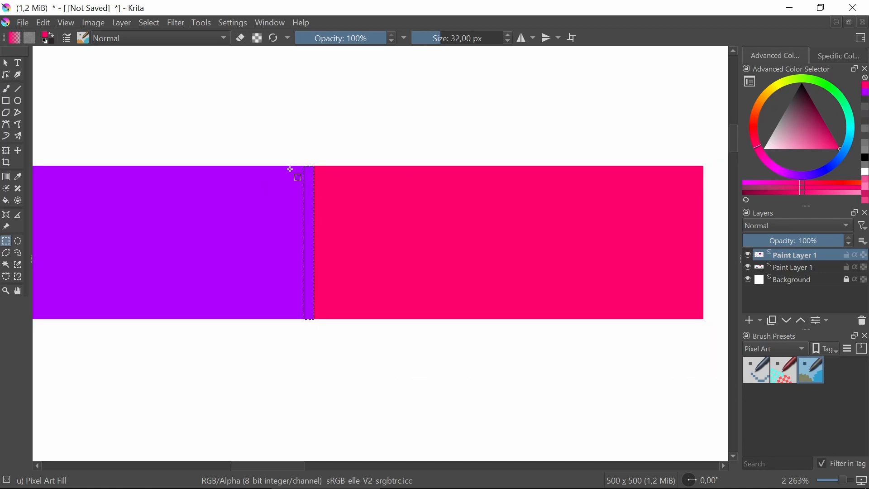
left_click_drag(288, 167, 321, 313)
key("p")
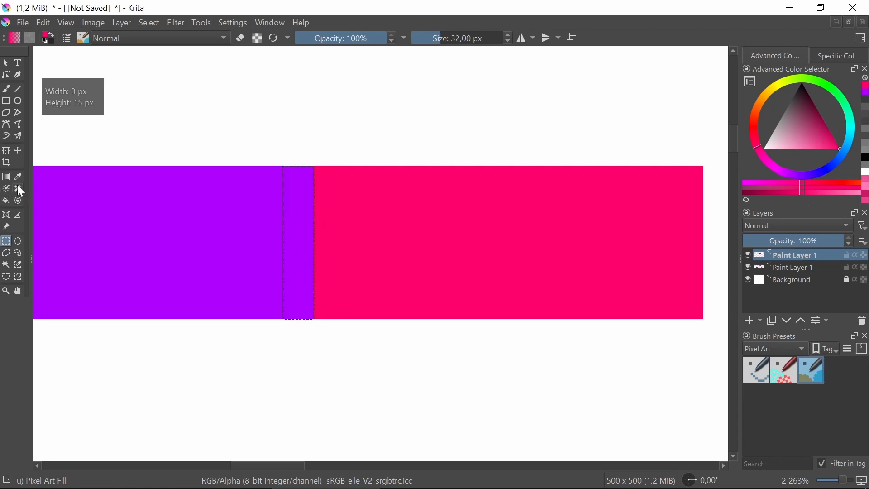
left_click(175, 208)
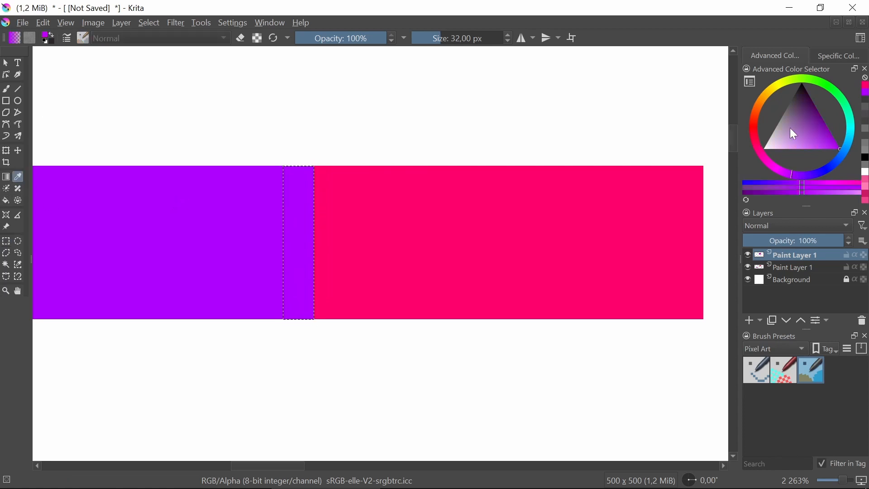
left_click(779, 168)
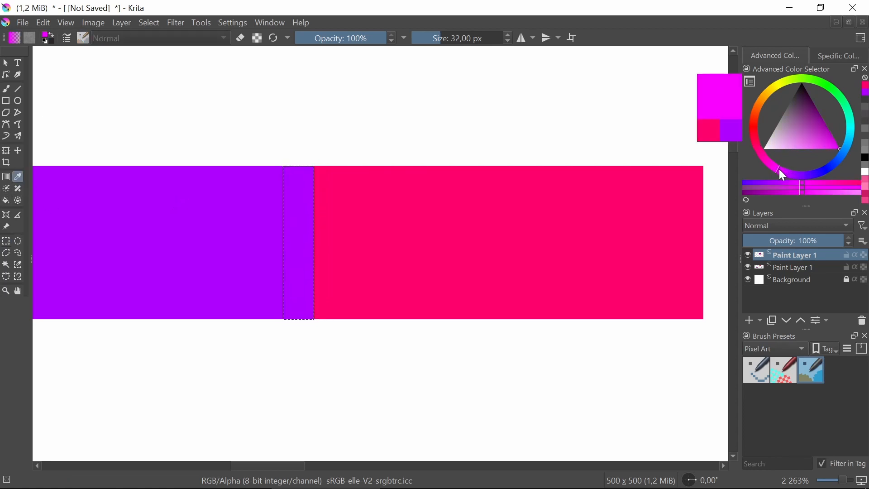
left_click(6, 90)
left_click_drag(311, 184, 310, 276)
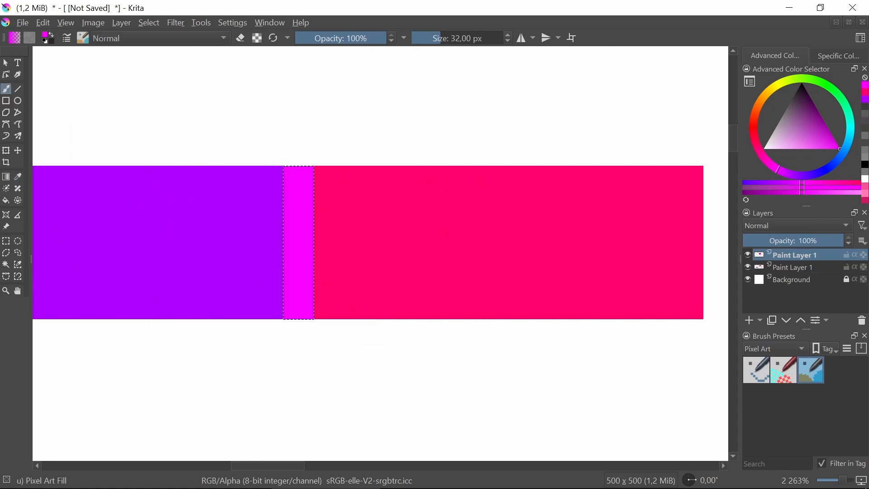
Fill a 3 by 15 px strip beside the magenta with a hue between magenta and the bar's pink, and clear the selection
left_click(18, 177)
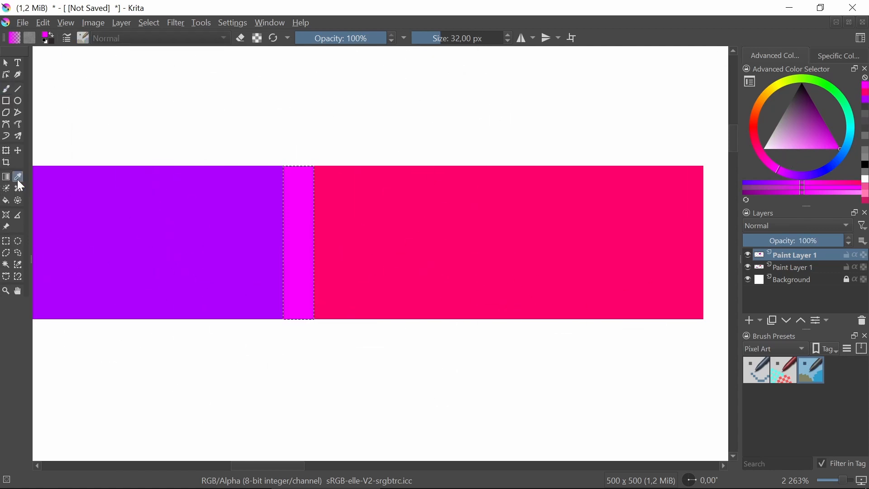
left_click(367, 221)
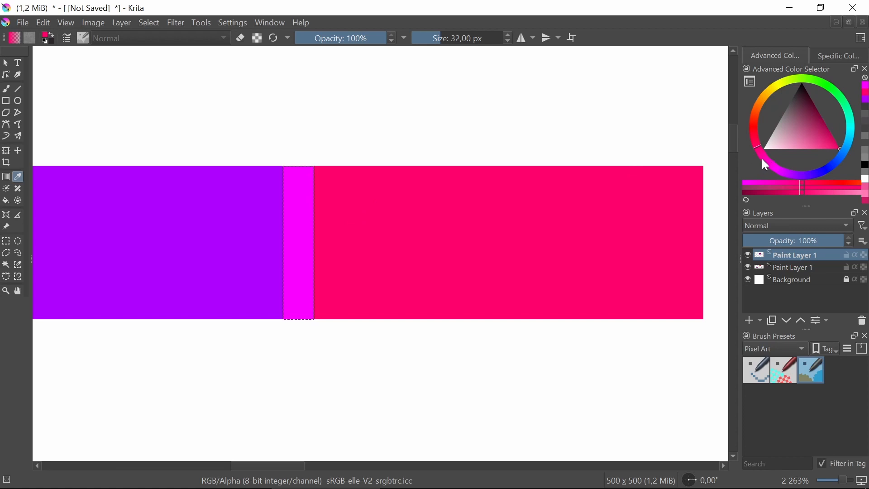
left_click(762, 159)
left_click(6, 241)
mouse_move(318, 195)
left_mouse_down()
mouse_move(355, 301)
mouse_move(348, 320)
left_mouse_up()
left_click(7, 89)
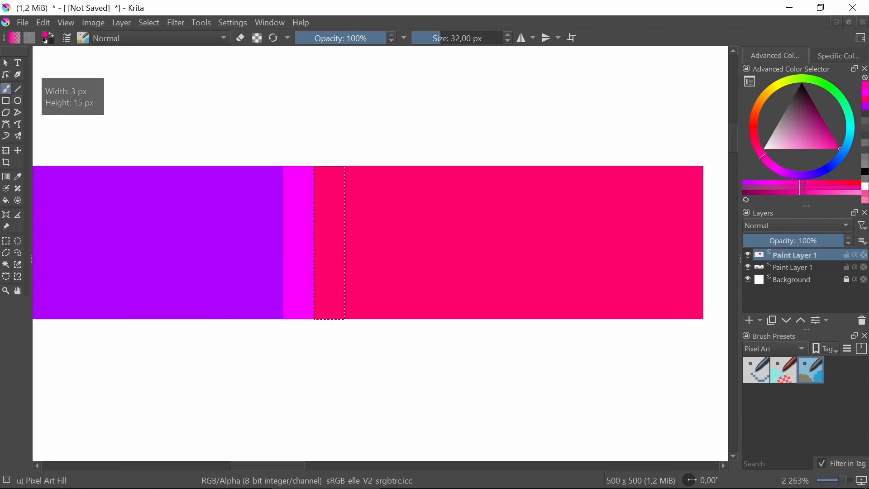
left_click(291, 282)
left_click(6, 242)
left_click(148, 228)
scroll(222, 197, "down", 4)
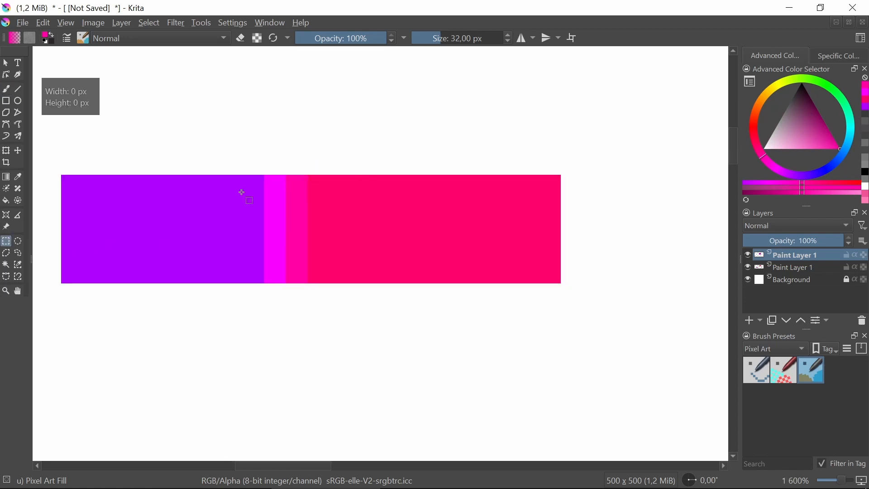
Select the whole colour bar from its purple end to its pink end
scroll(265, 197, "up", 4)
left_click_drag(254, 200, 283, 231)
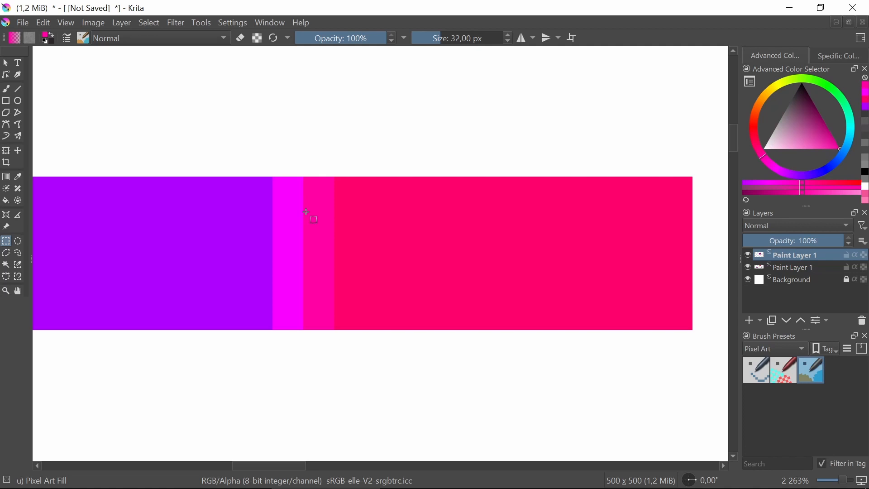
scroll(306, 212, "down", 3)
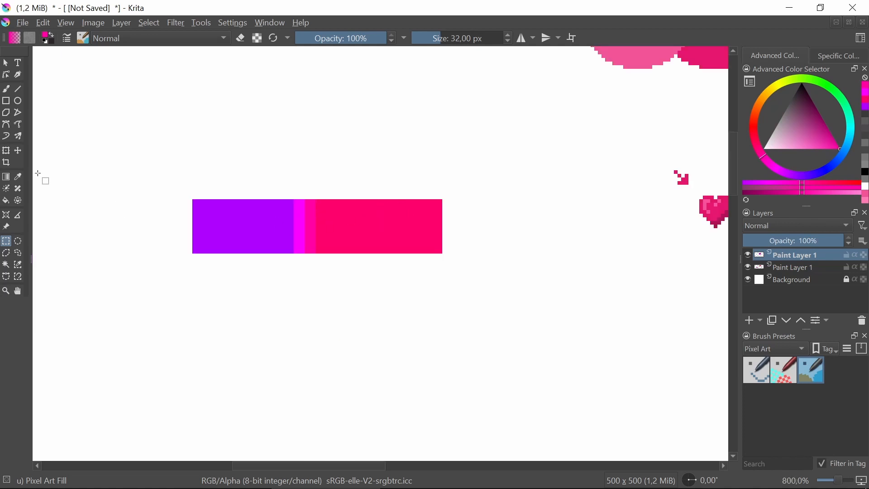
scroll(320, 202, "up", 3)
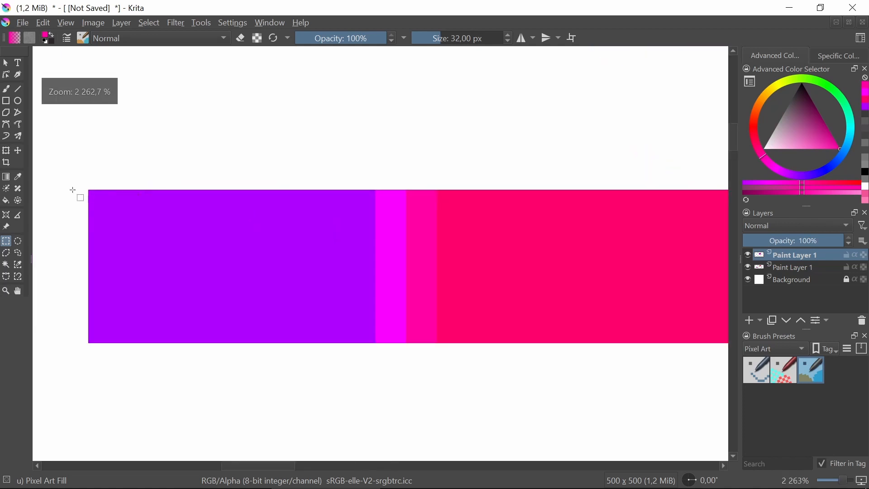
mouse_move(89, 192)
left_mouse_down()
mouse_move(209, 260)
mouse_move(558, 351)
mouse_move(660, 343)
mouse_move(652, 344)
left_mouse_up()
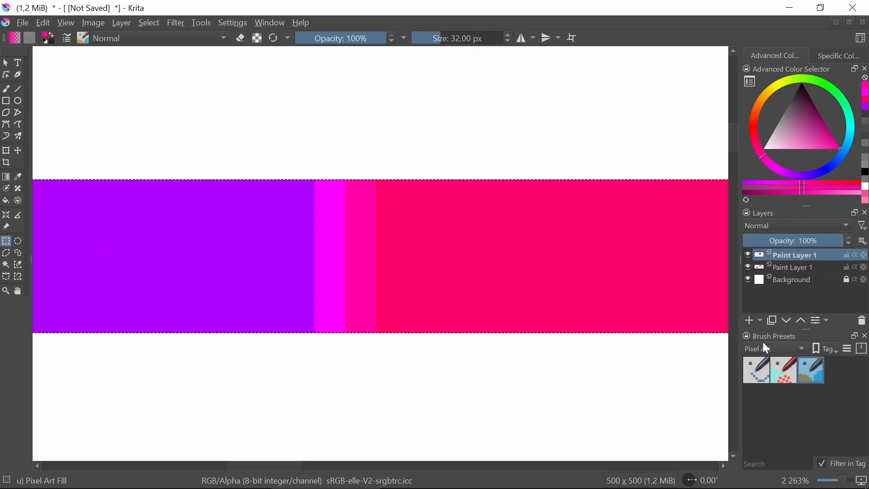
Choose the Blender Smear brush from the full preset collection and set it to about 19 px at 50% opacity
left_click(774, 350)
left_click(765, 258)
scroll(784, 383, "down", 2)
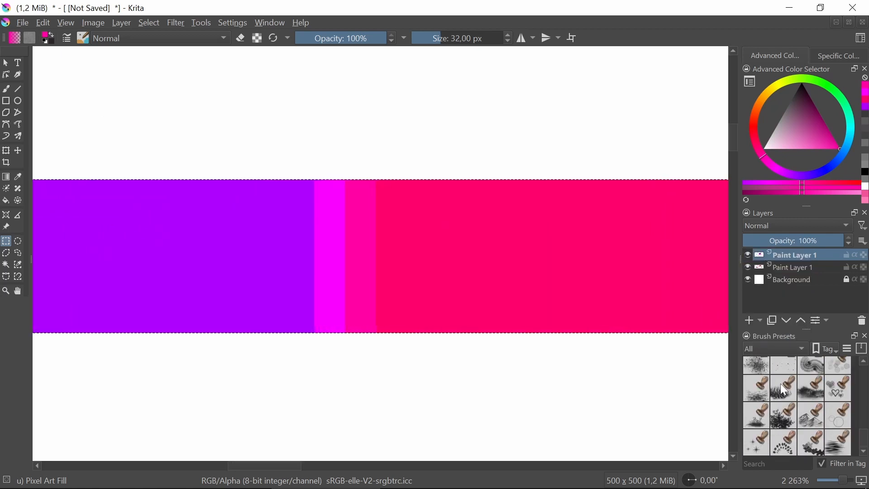
scroll(784, 388, "down", 3)
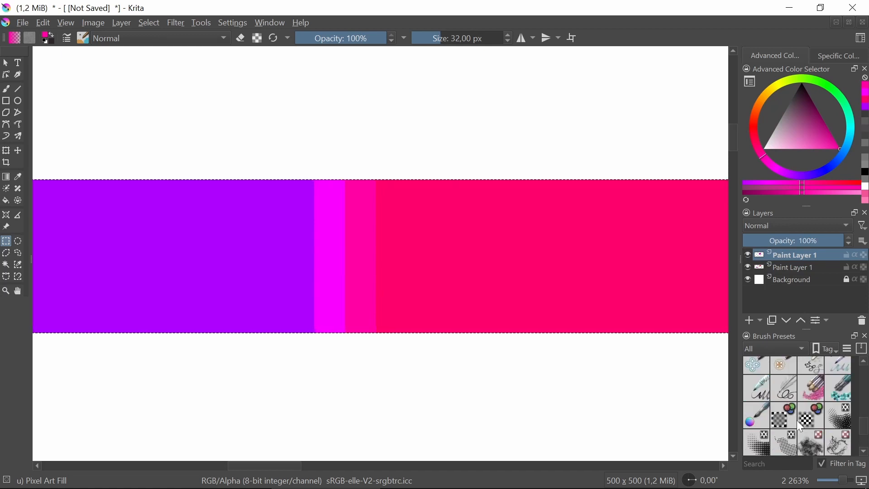
scroll(788, 423, "up", 5)
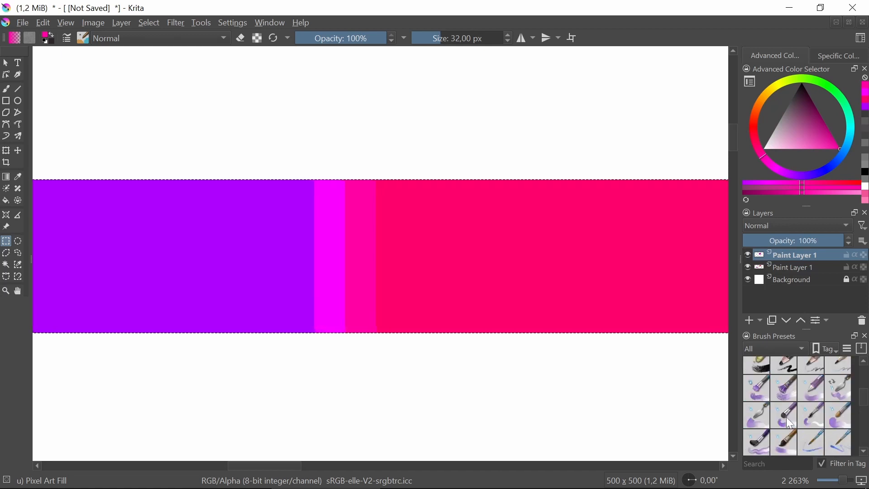
scroll(787, 423, "down", 3)
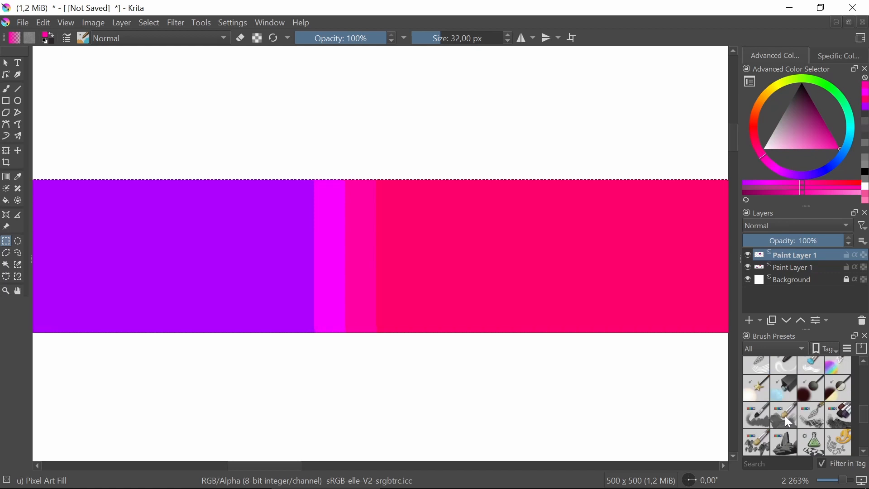
left_click(786, 370)
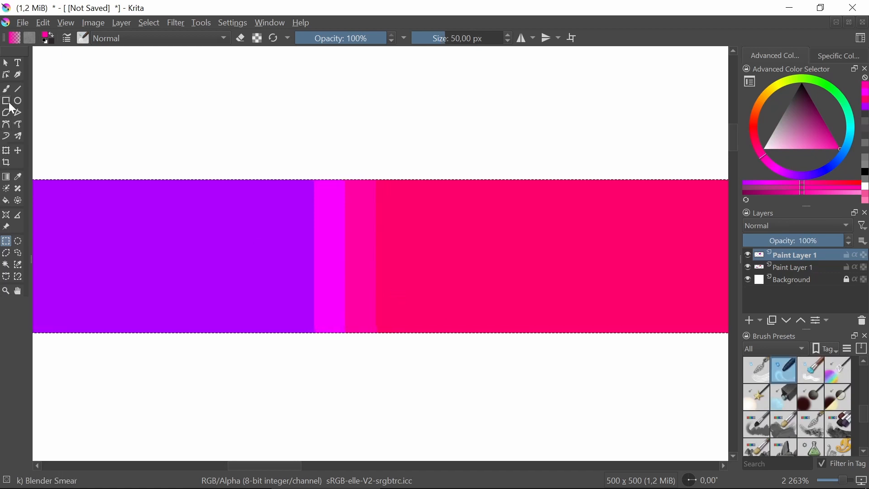
left_click(6, 89)
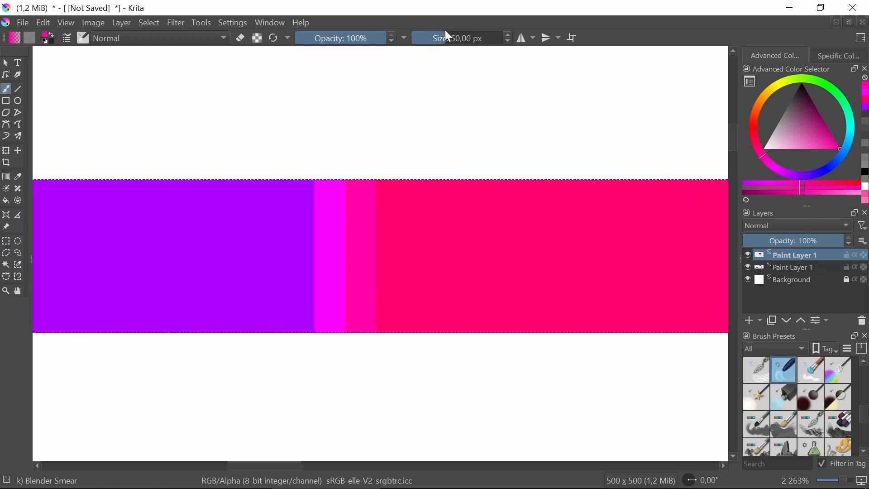
left_click_drag(449, 36, 431, 37)
left_click(340, 38)
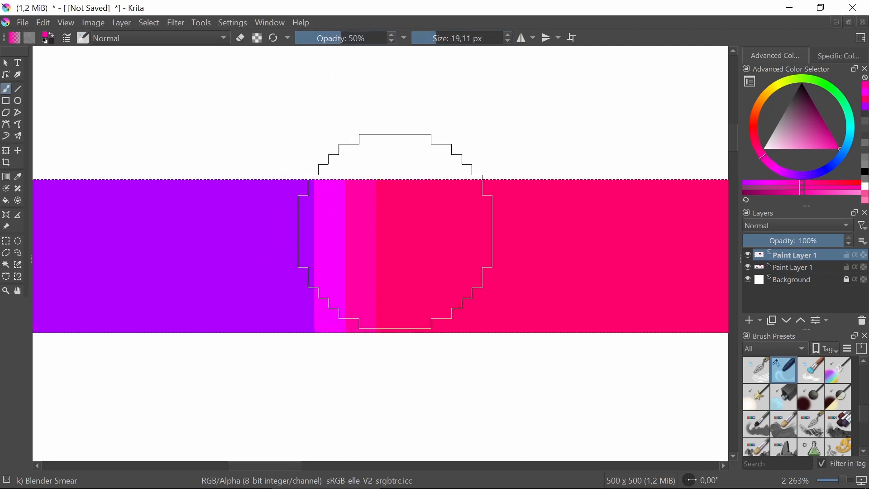
Try smearing the intermediate strips between the purple and pink, and undo the trial strokes
mouse_move(342, 232)
left_mouse_down()
mouse_move(374, 232)
mouse_move(275, 232)
mouse_move(288, 248)
mouse_move(334, 257)
mouse_move(324, 272)
mouse_move(407, 268)
left_mouse_up()
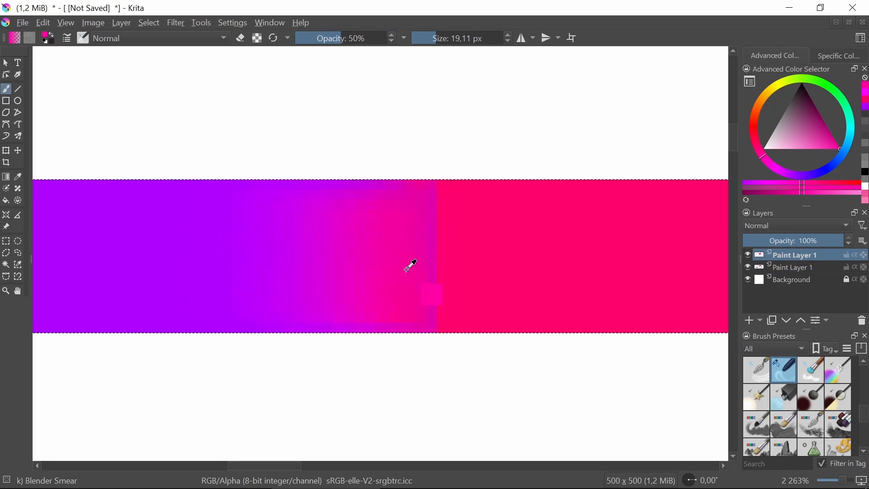
key("ctrl+z")
key("ctrl+z")
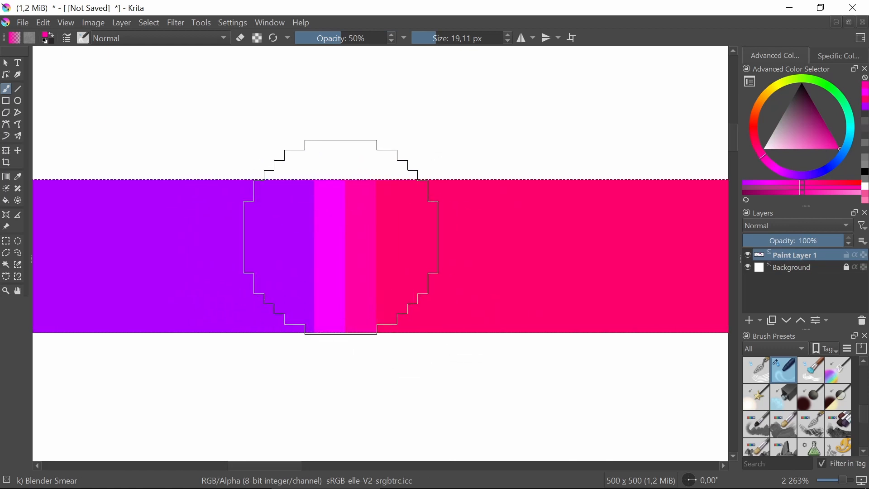
mouse_move(341, 237)
left_mouse_down()
mouse_move(290, 232)
mouse_move(351, 260)
mouse_move(285, 278)
mouse_move(323, 250)
mouse_move(329, 251)
left_mouse_up()
key("ctrl+z")
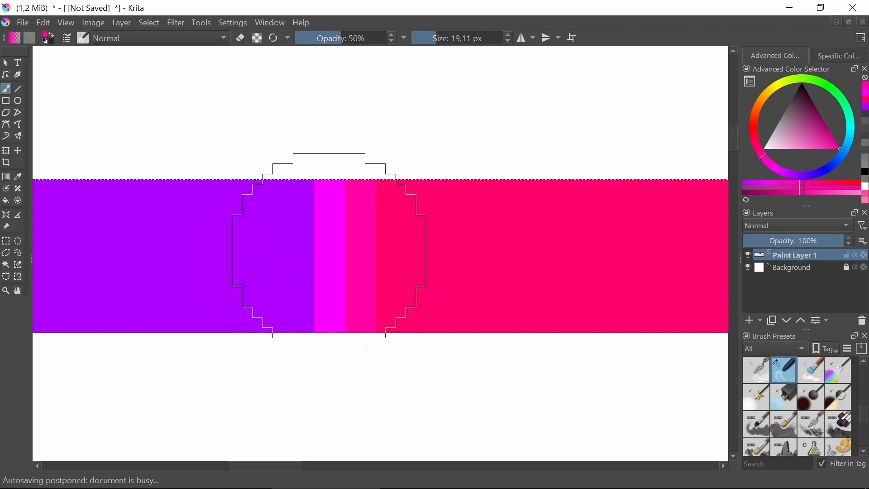
Smear back and forth across the purple-pink boundary to blend the bar's colours, and clear the selection
left_click_drag(220, 257, 497, 254)
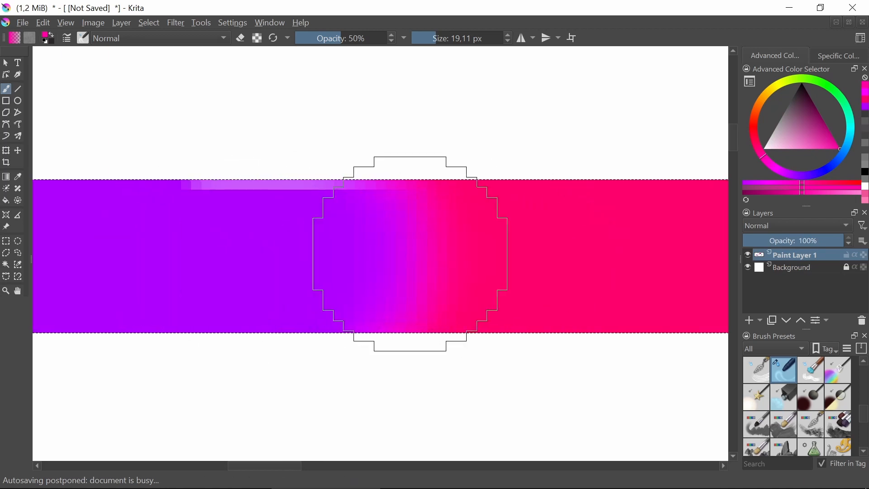
mouse_move(411, 254)
left_mouse_down()
mouse_move(350, 245)
mouse_move(421, 247)
mouse_move(261, 242)
mouse_move(284, 227)
mouse_move(291, 237)
mouse_move(218, 231)
left_mouse_up()
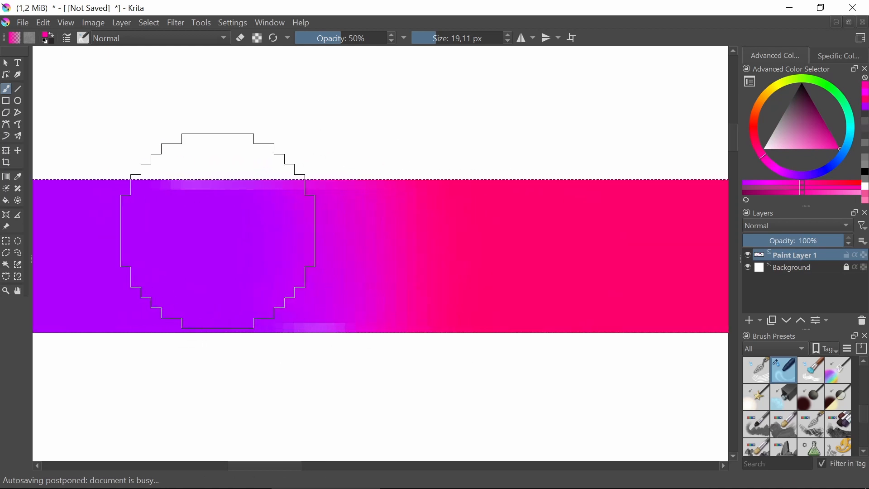
scroll(466, 227, "down", 5)
scroll(457, 250, "up", 4)
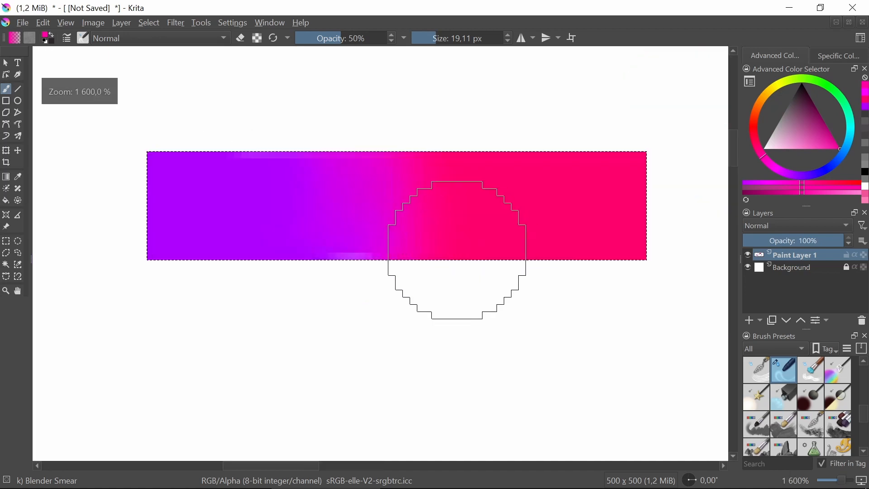
left_click(6, 241)
left_click(359, 231)
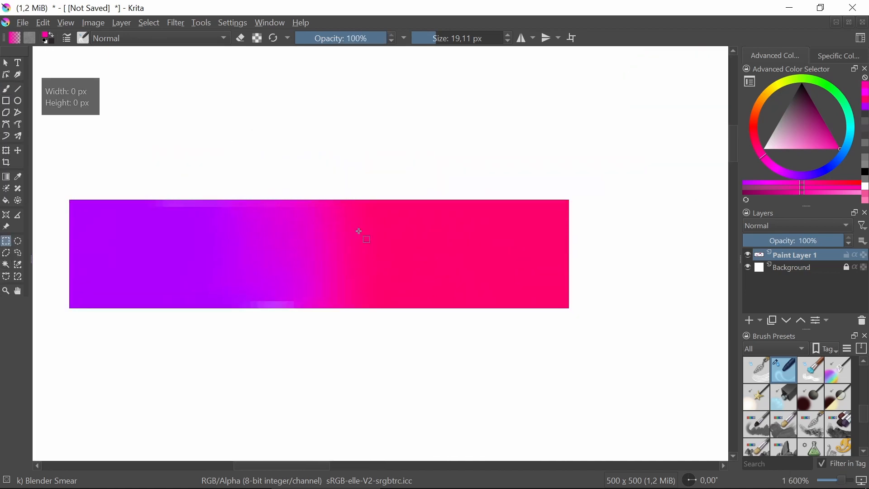
scroll(359, 232, "up", 1)
left_click_drag(332, 278, 349, 247)
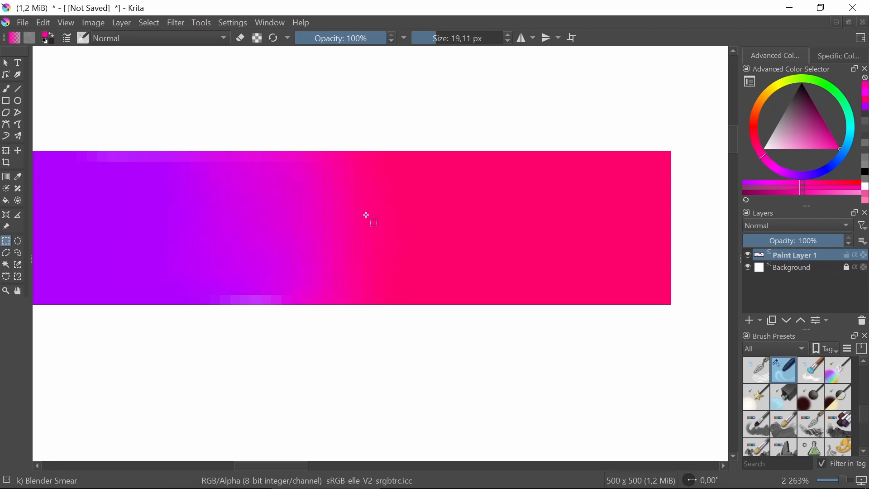
Select the whole blended bar again and apply the Posterize filter, comparing 8 steps before settling on 16
scroll(360, 359, "down", 1)
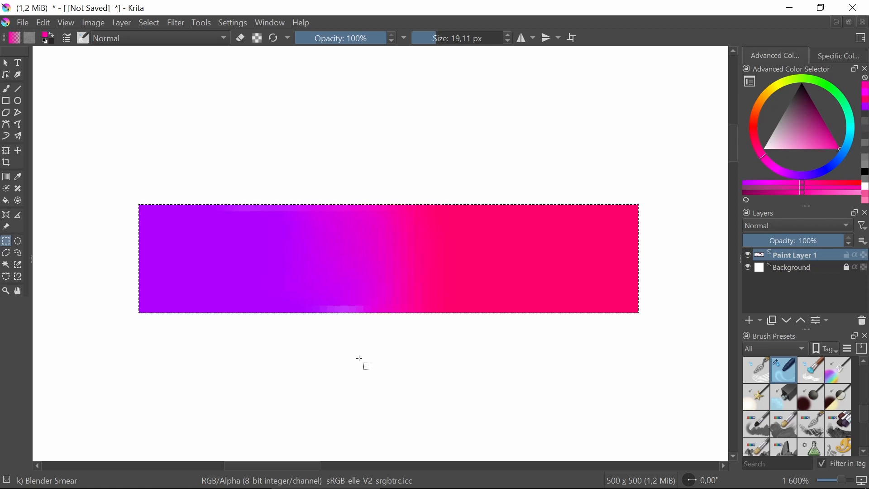
left_click(175, 23)
mouse_move(254, 82)
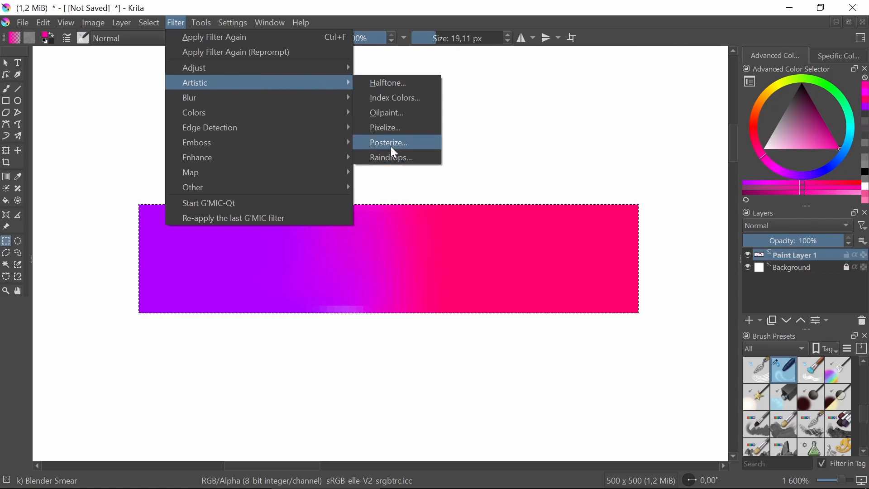
left_click(392, 150)
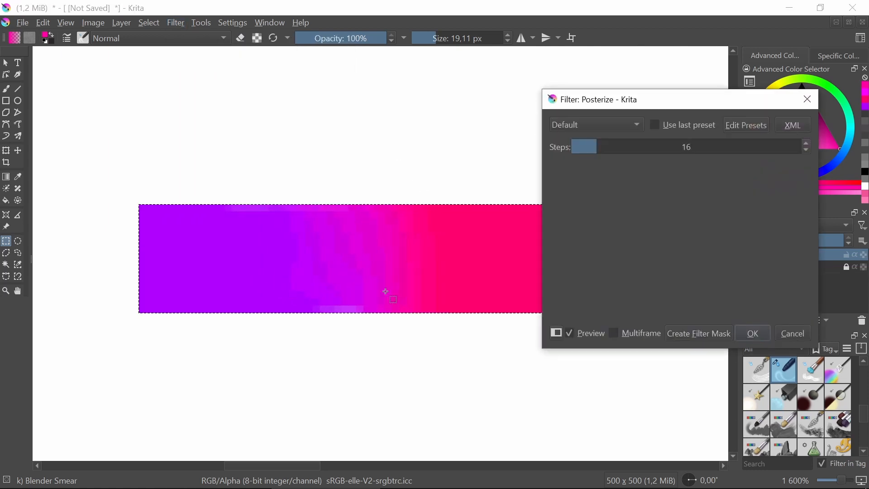
left_click_drag(592, 147, 581, 149)
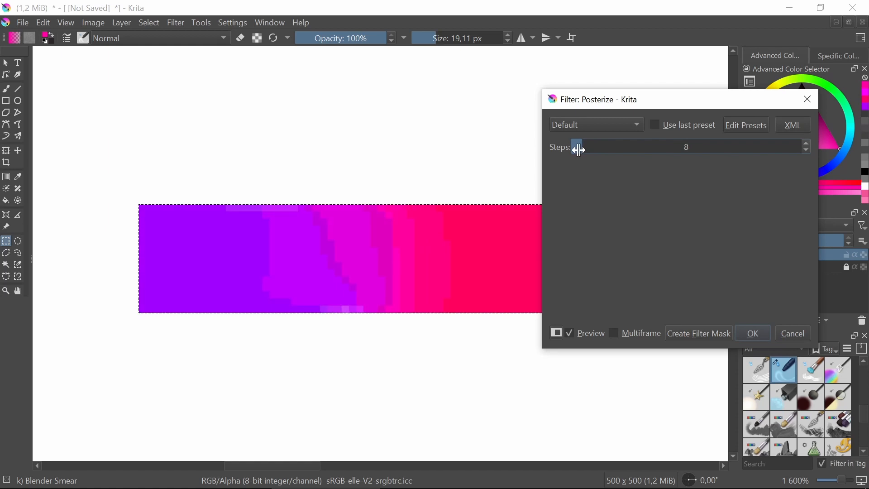
scroll(366, 244, "down", 2)
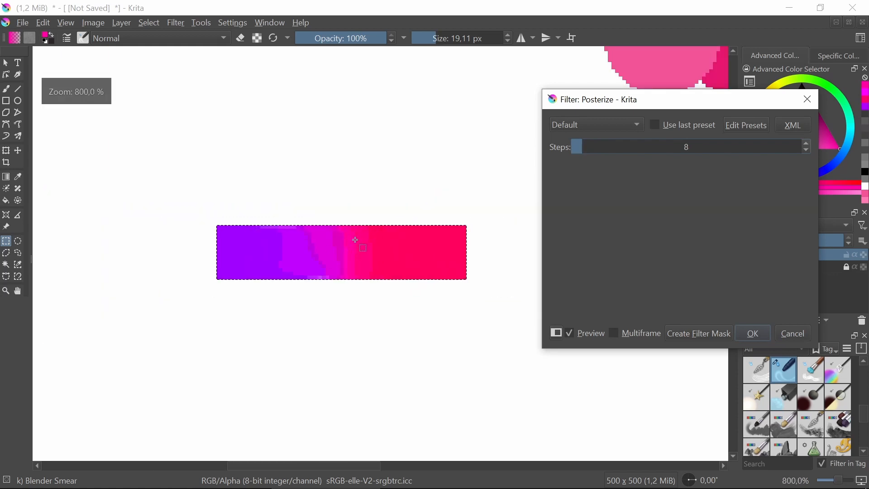
scroll(347, 241, "up", 4)
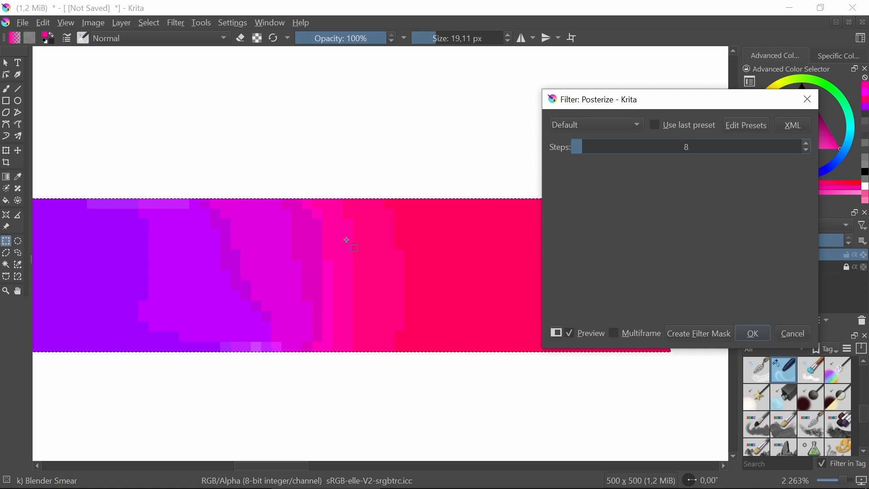
left_click_drag(587, 151, 600, 147)
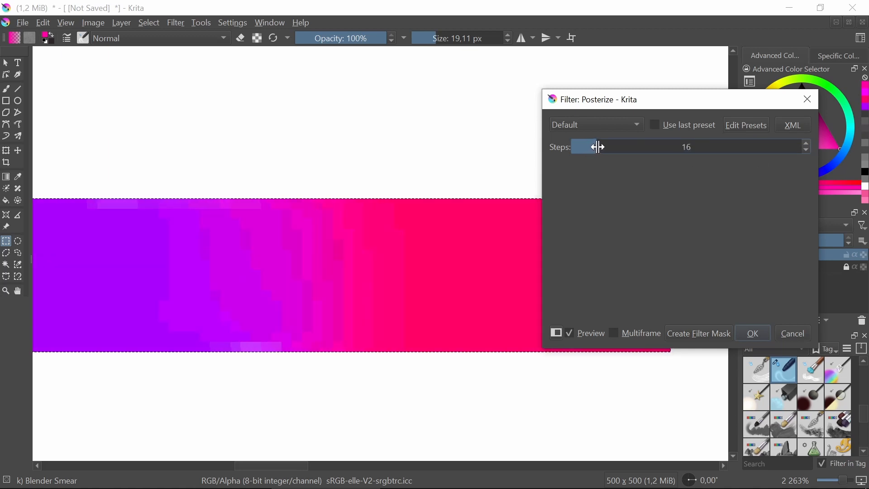
scroll(211, 223, "down", 1)
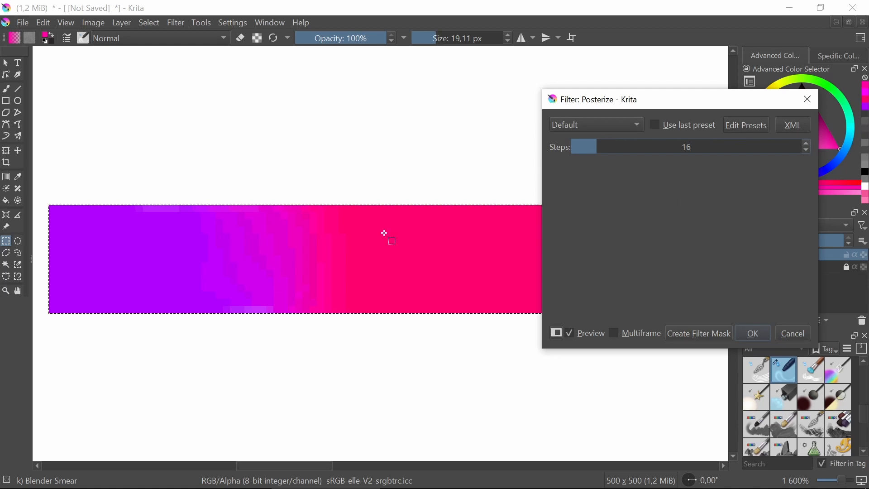
left_click_drag(611, 146, 595, 153)
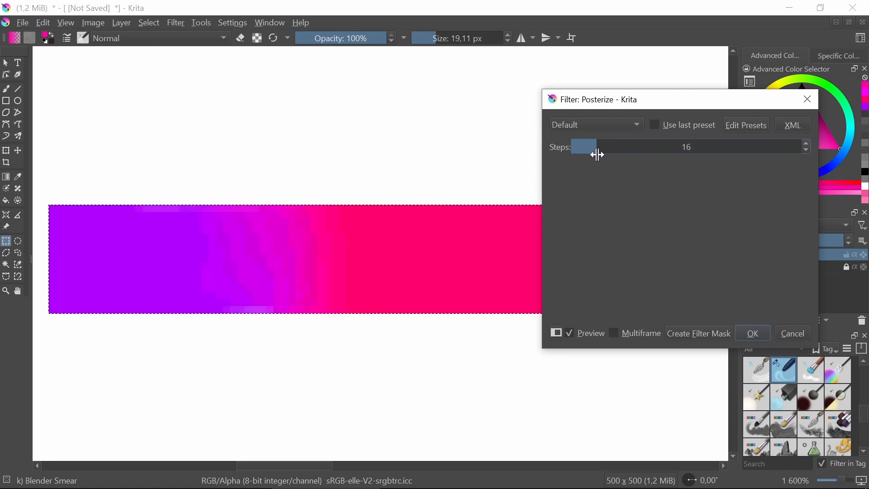
left_click(754, 335)
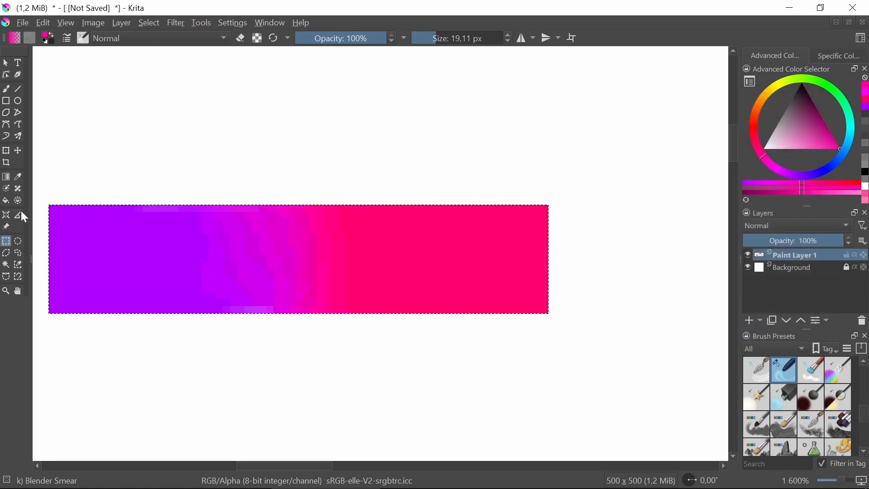
Sample a magenta from the posterized transition and switch the painting colour to the bar's solid pink
left_click(19, 177)
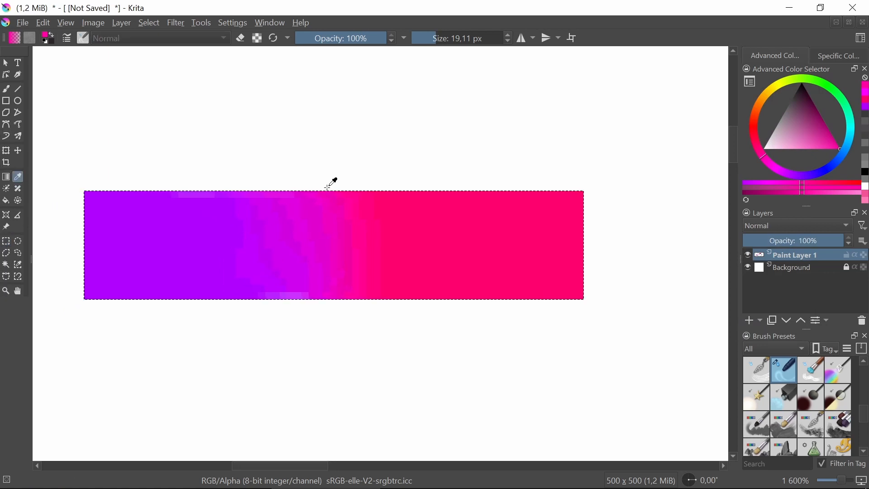
left_click(333, 227)
left_click_drag(384, 218, 397, 290)
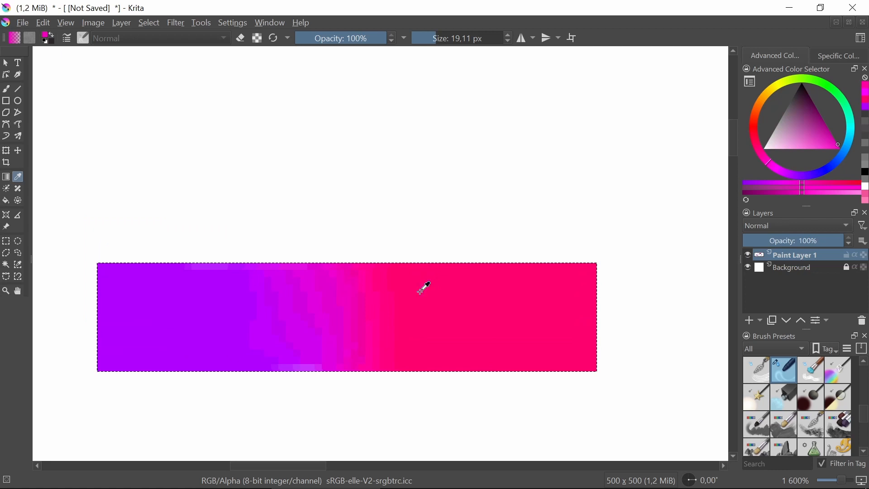
left_click(438, 285)
Choose the Pixel Art Fill brush from the Pixel Art presets and reduce its size to about 7.8 px
left_click(6, 90)
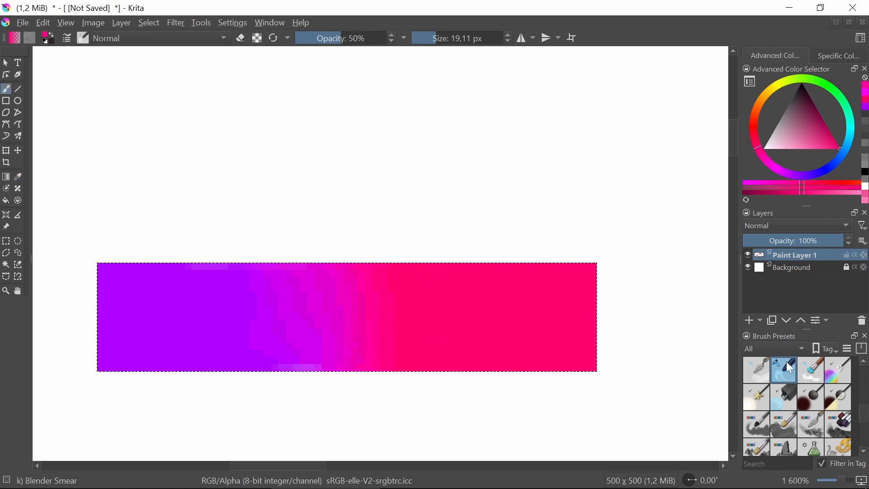
left_click(775, 345)
left_click(773, 426)
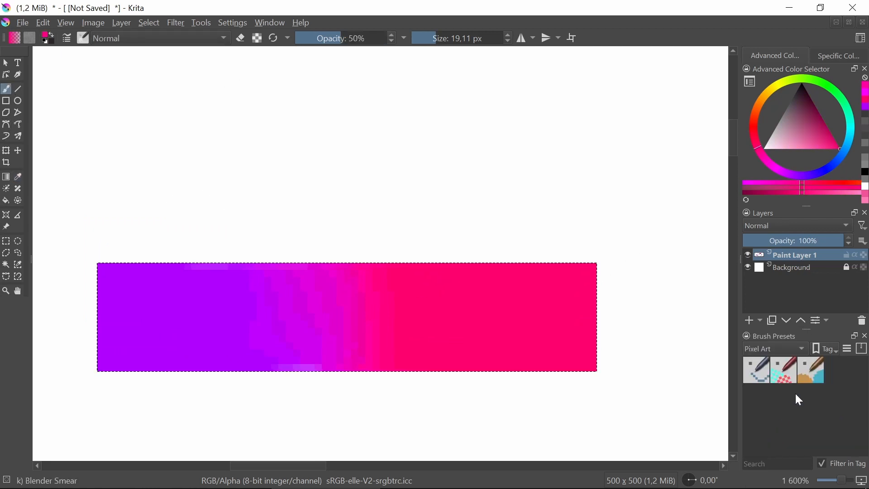
left_click(812, 370)
left_click_drag(441, 36, 428, 37)
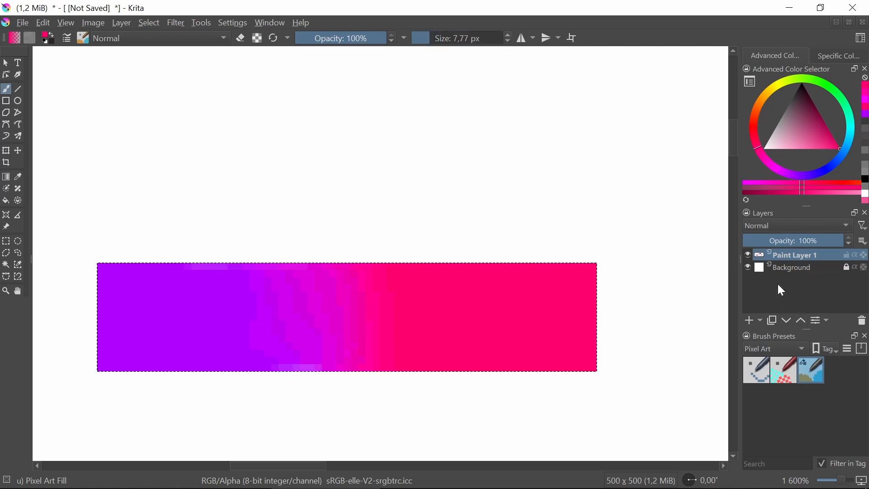
Clear the bar's selection and paint a single pink swatch on the empty canvas above it
left_click(7, 243)
left_click(67, 230)
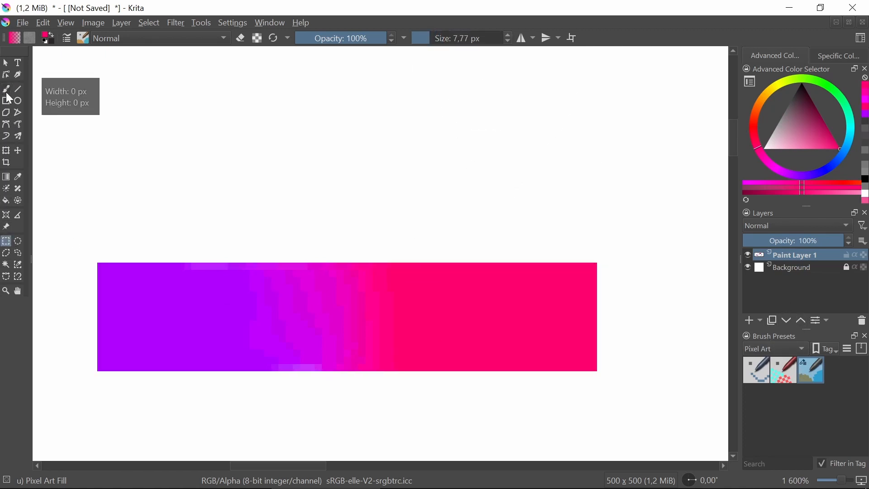
left_click(6, 91)
left_click(456, 121)
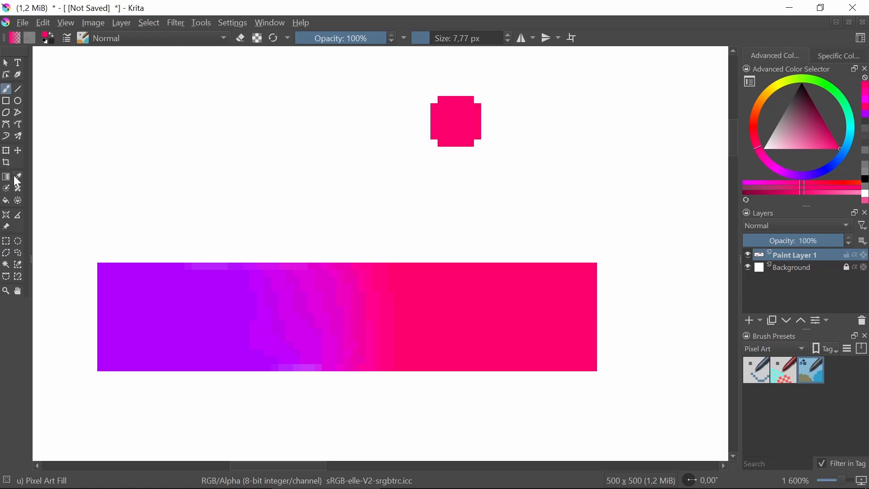
Sample the magenta in the middle of the transition and paint a swatch of it just left of the pink one
left_click(19, 176)
left_click(323, 291)
left_click(6, 89)
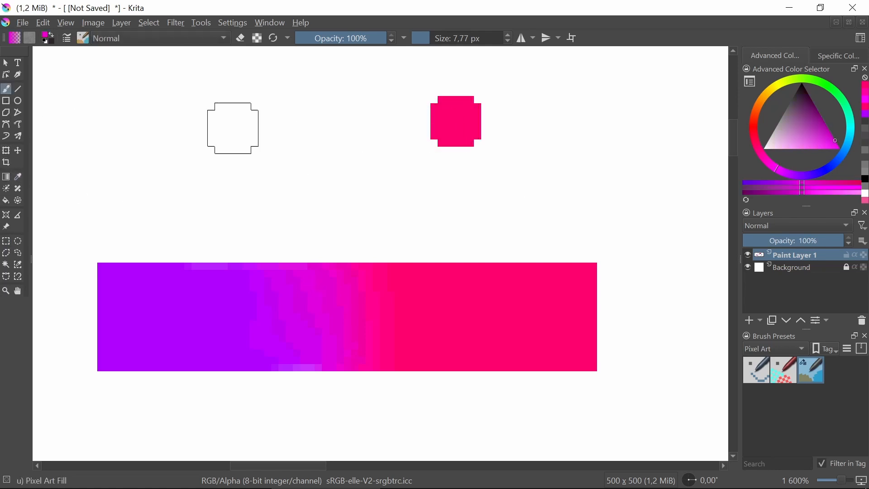
left_click(370, 121)
Sample the violet from the purple side of the transition and paint a swatch of it just left of the magenta one
left_click(18, 176)
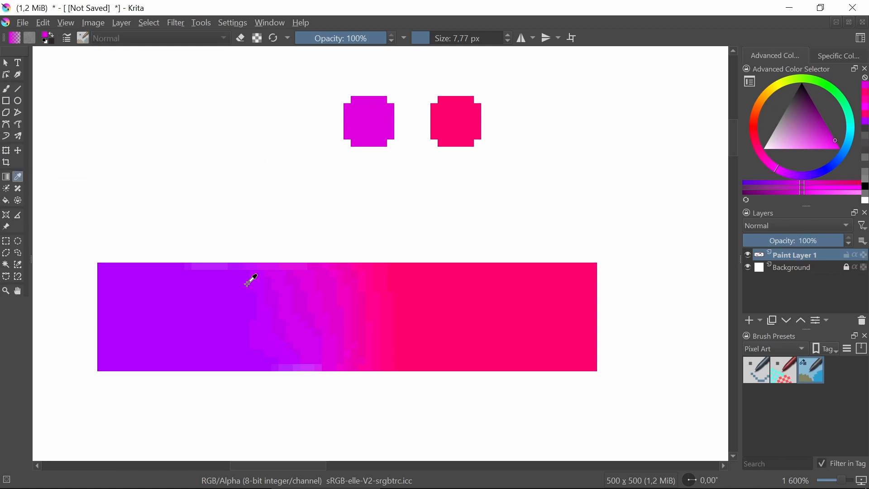
left_click(278, 299)
left_click(8, 90)
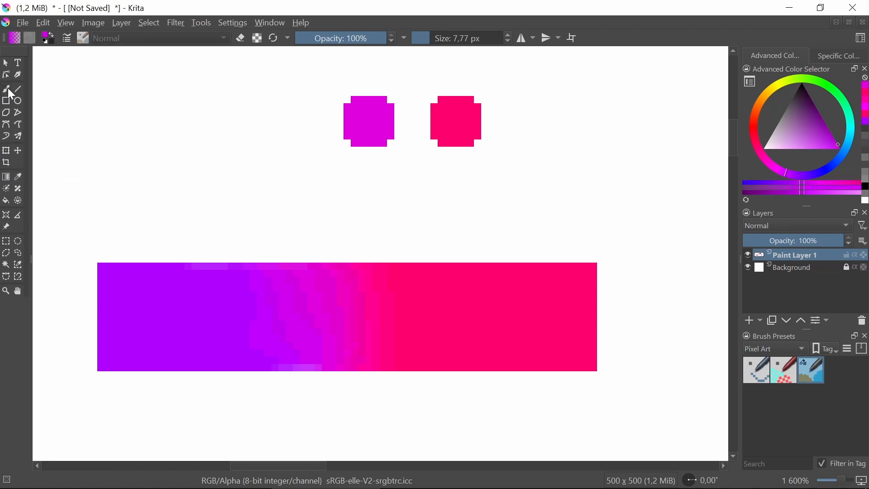
left_click(290, 122)
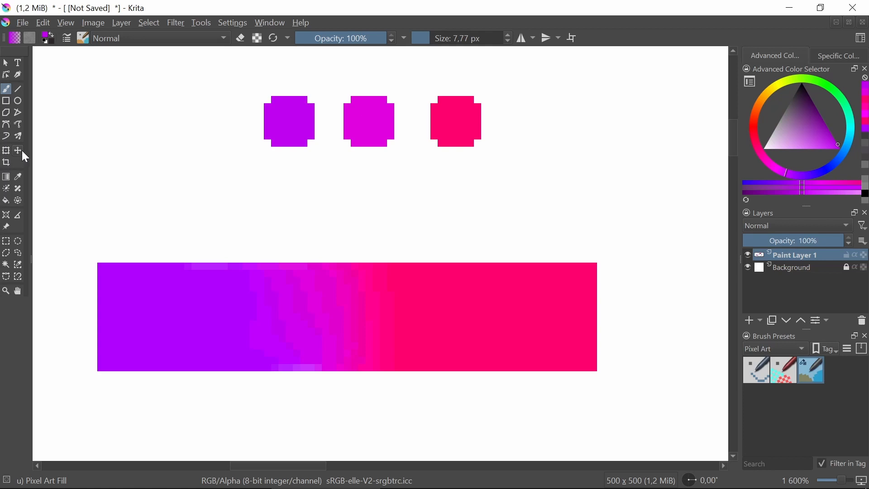
Undo the violet swatch and paint one in the bar's solid purple at the same spot beside the magenta swatch
scroll(420, 211, "down", 1)
left_click_drag(402, 186, 300, 247)
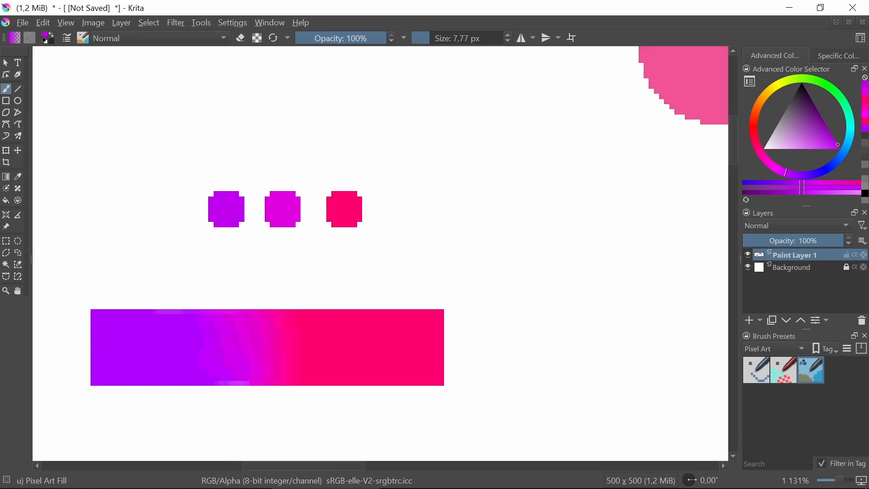
key("ctrl+z")
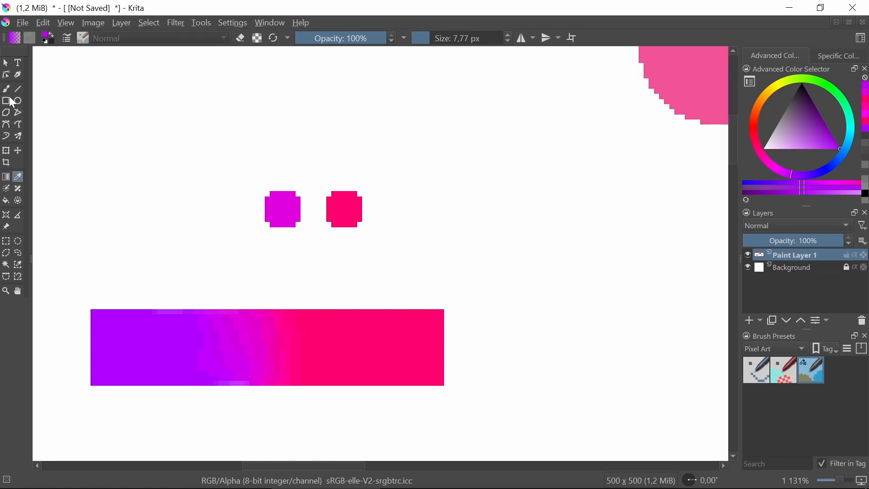
left_click(226, 209)
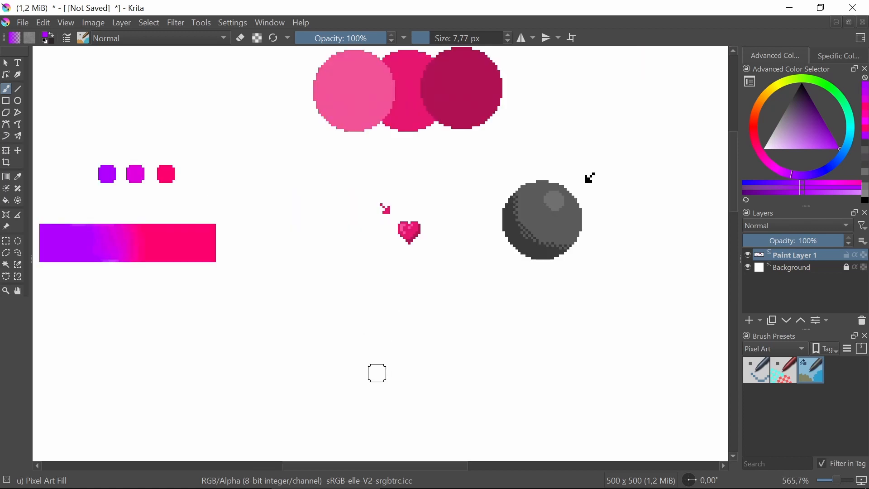
Switch to the photo viewer, examine the spheres, cylinders and light positions in Practice sheet shading 01.png, and return to Krita
scroll(378, 373, "down", 3)
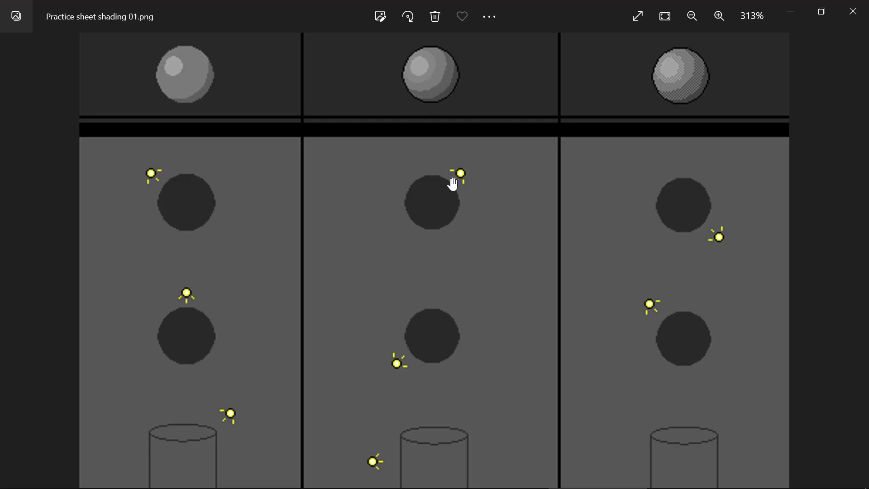
scroll(452, 184, "down", 2)
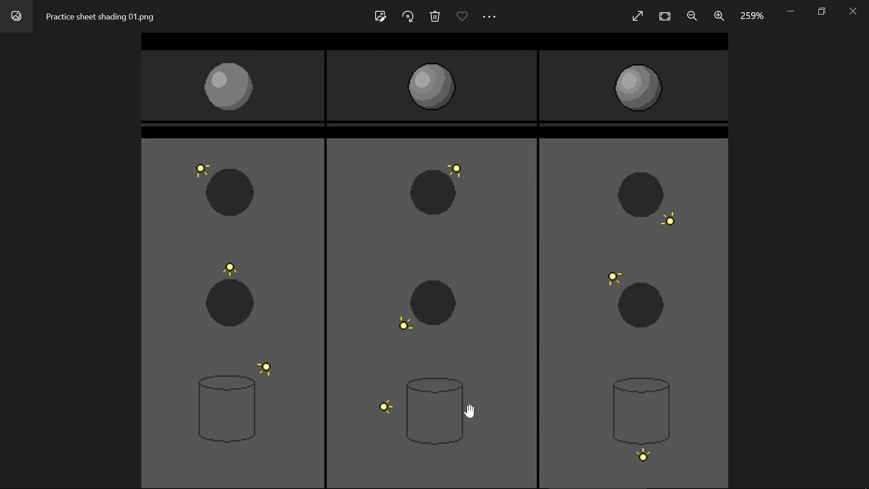
left_click_drag(469, 411, 475, 262)
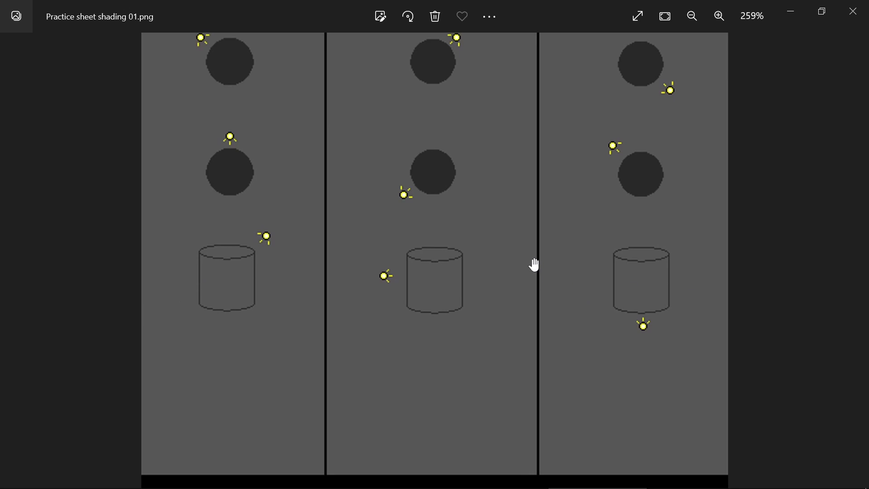
left_click_drag(536, 211, 535, 392)
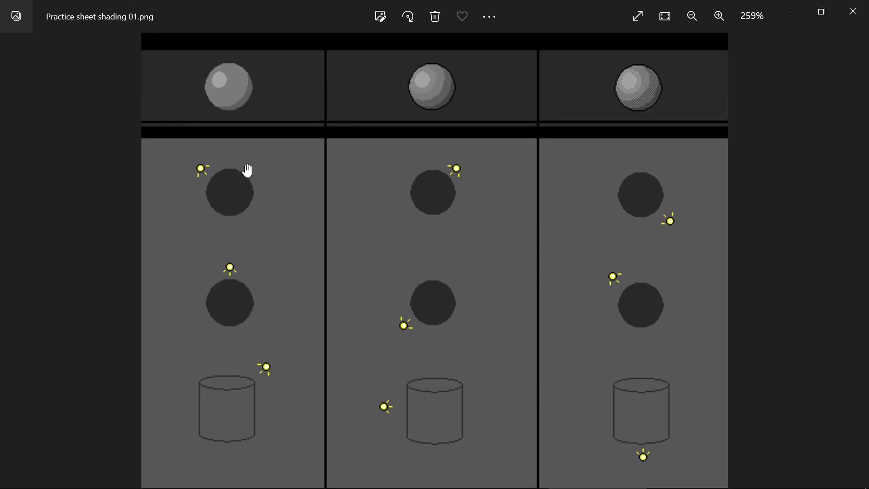
scroll(227, 81, "up", 3)
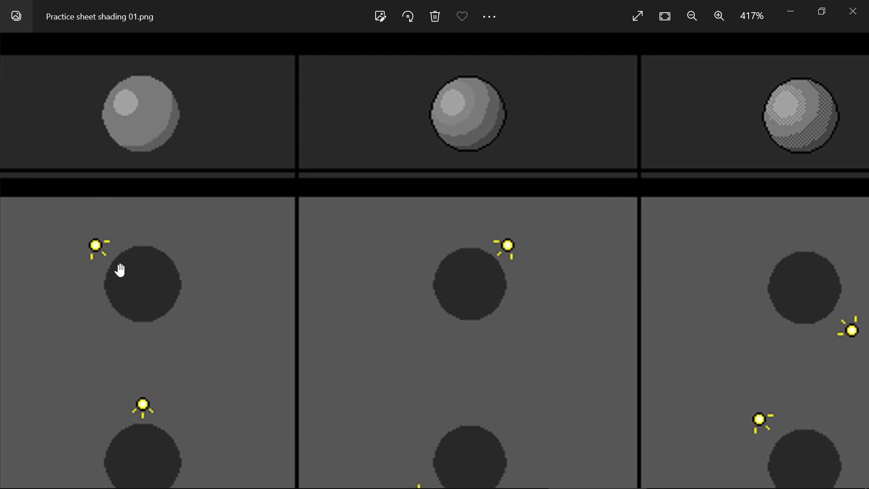
left_click_drag(299, 428, 298, 330)
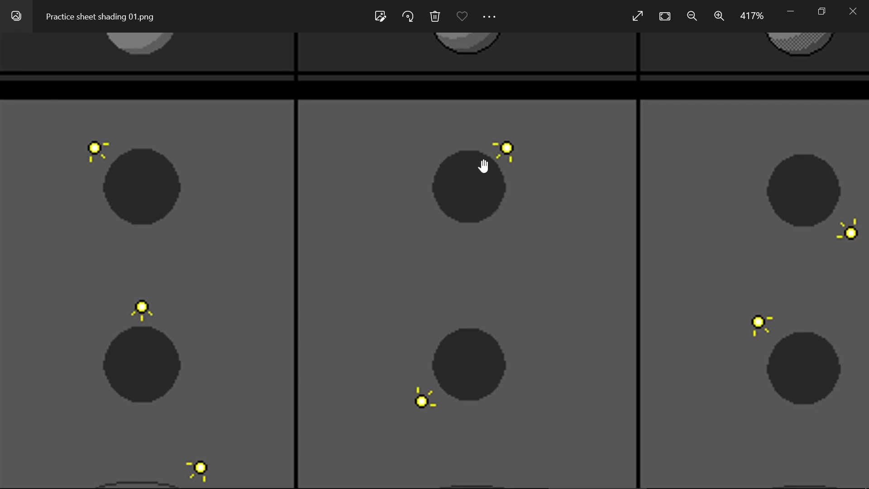
scroll(469, 206, "down", 2)
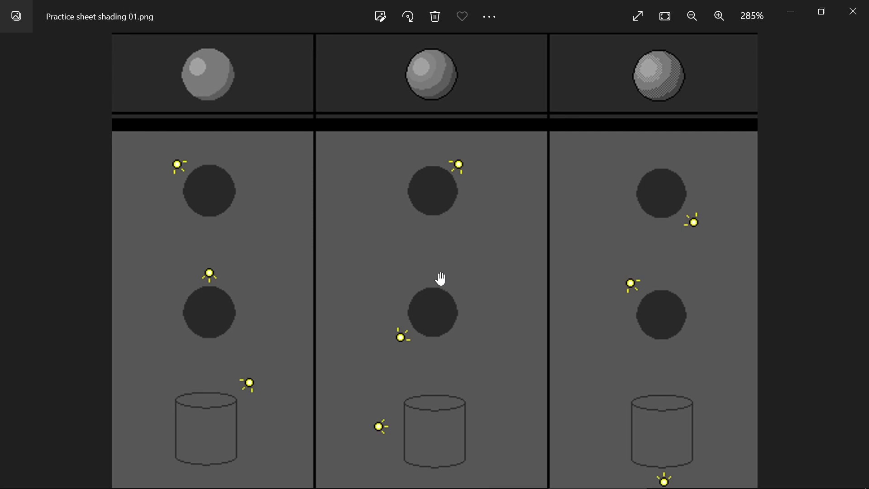
scroll(435, 344, "down", 3)
scroll(194, 248, "up", 2)
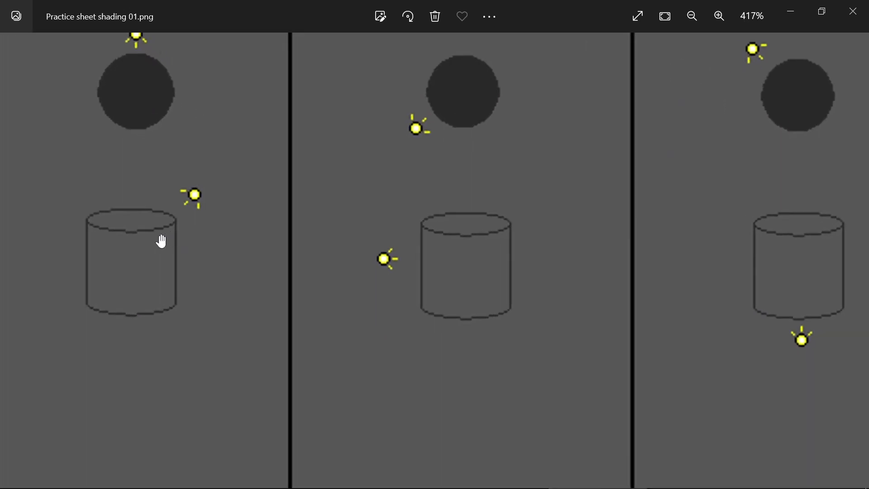
scroll(425, 425, "down", 3)
scroll(388, 287, "down", 3)
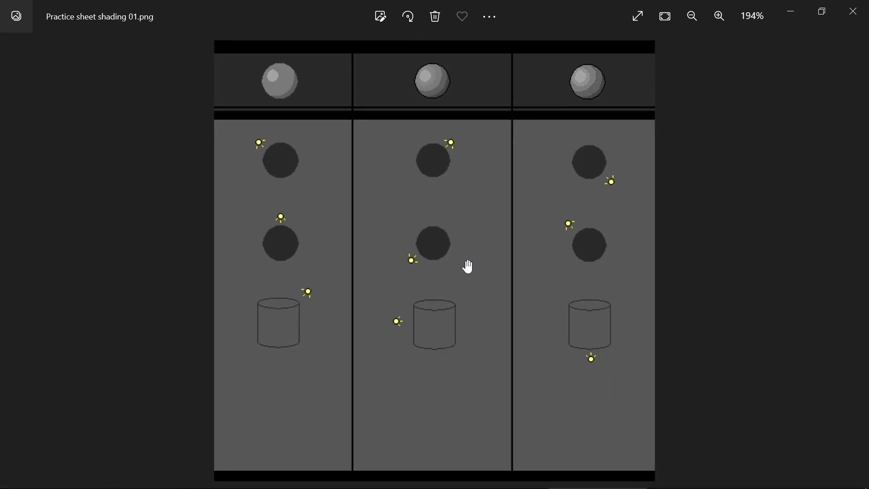
key("alt+Tab")
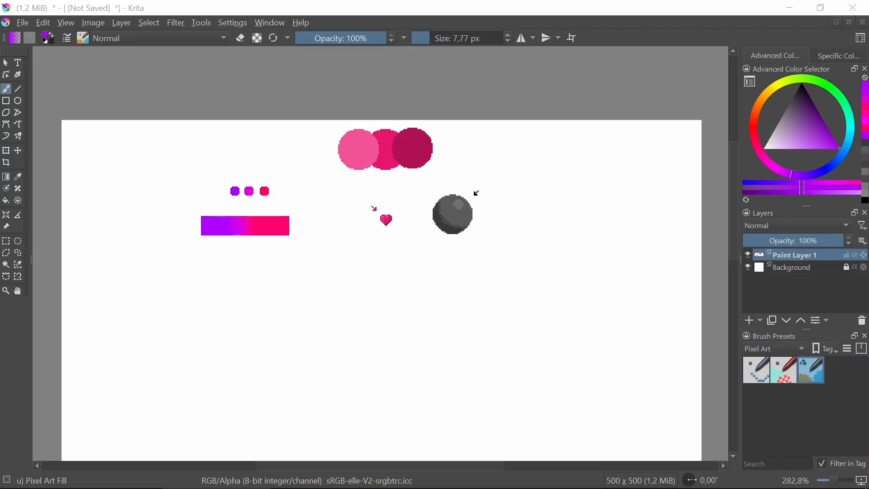